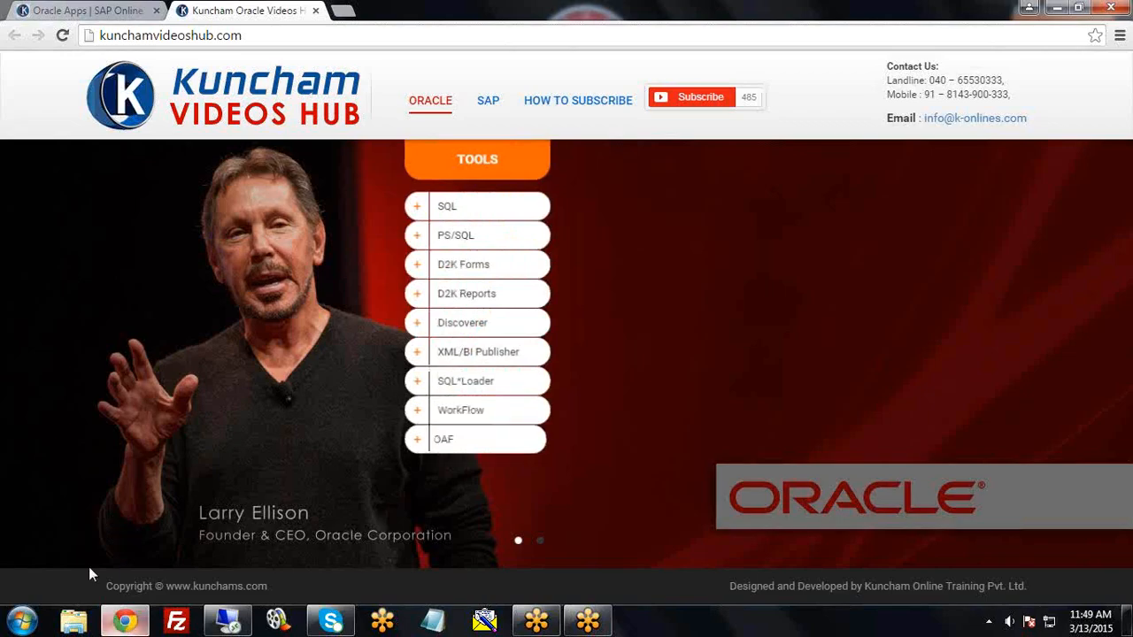
Step: Minimise Chrome showing the Kuncham Videos Hub page to reveal the Windows desktop
click(124, 625)
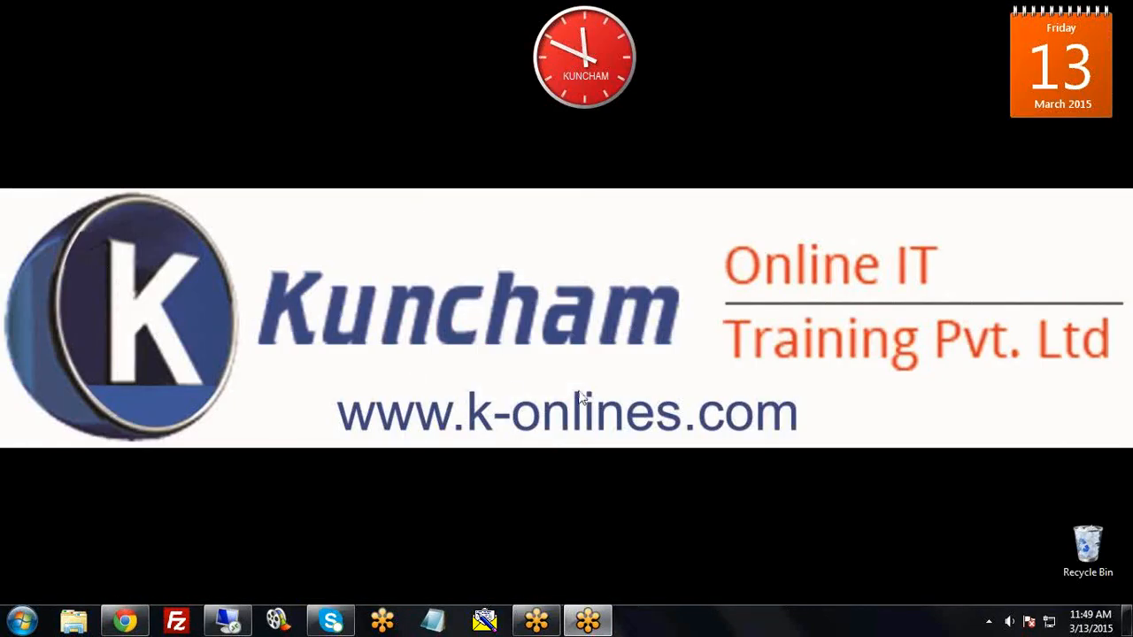
click(229, 622)
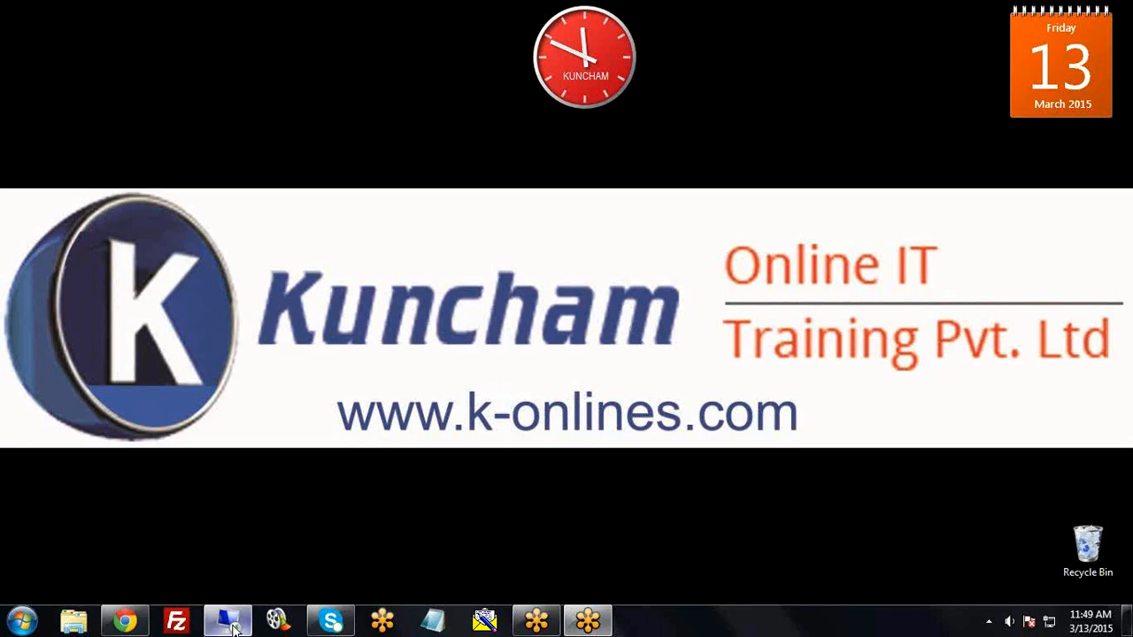
right_click(563, 202)
click(598, 237)
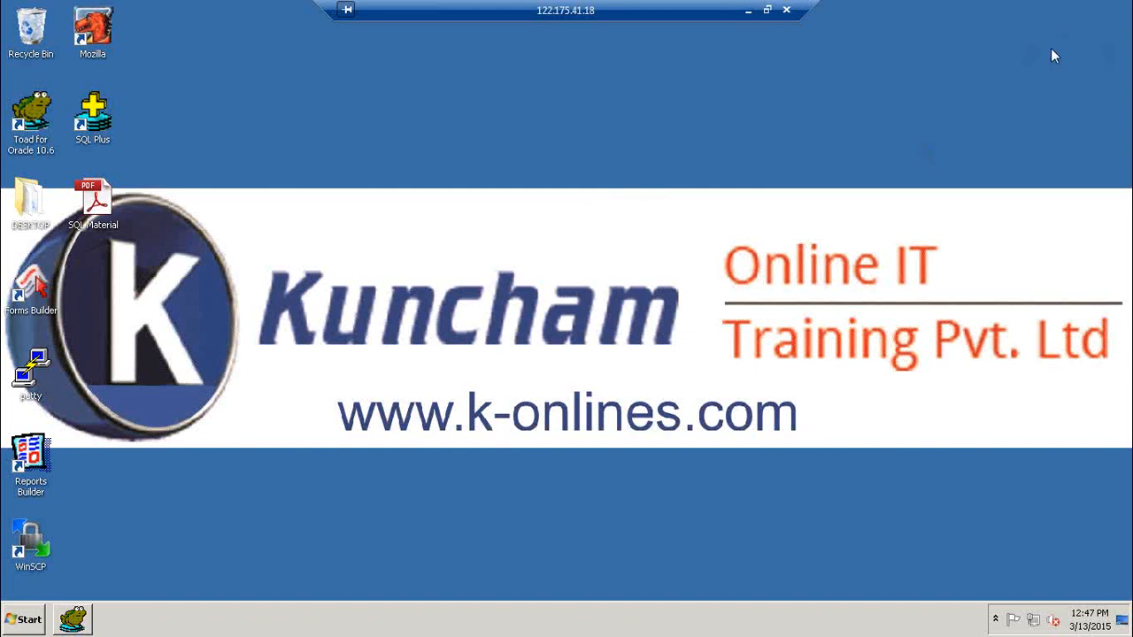
Step: Launch the browser on the remote machine and log in to Oracle E-Business Suite with the first user's credentials
double_click(92, 29)
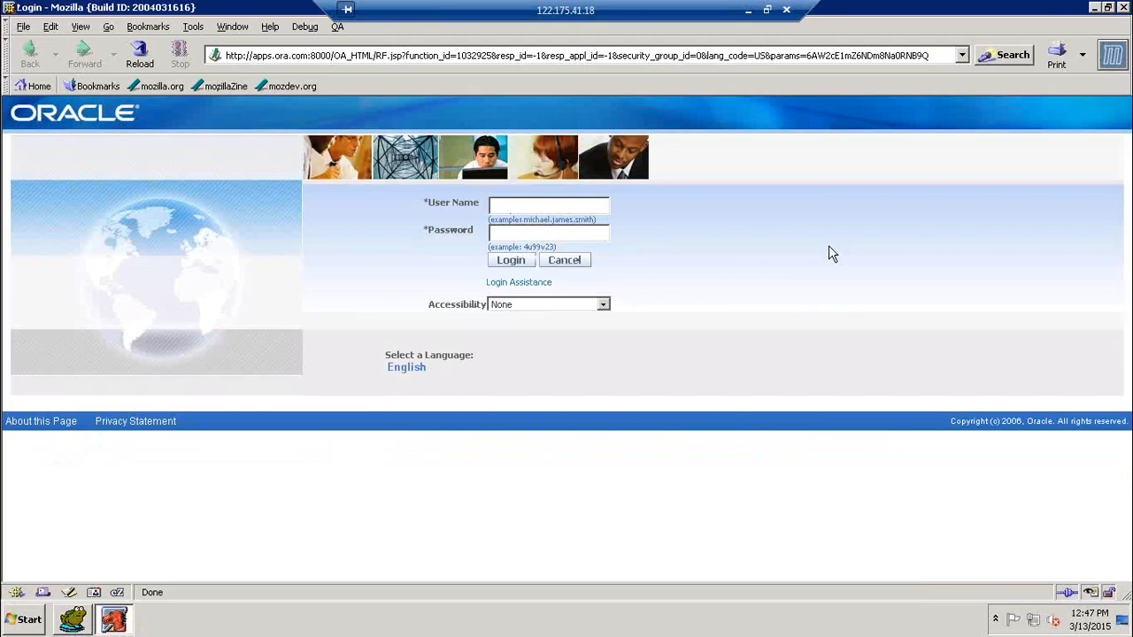
text(OP)
key(BackSpace)
key(BackSpace)
text(operations*******)
key(Return)
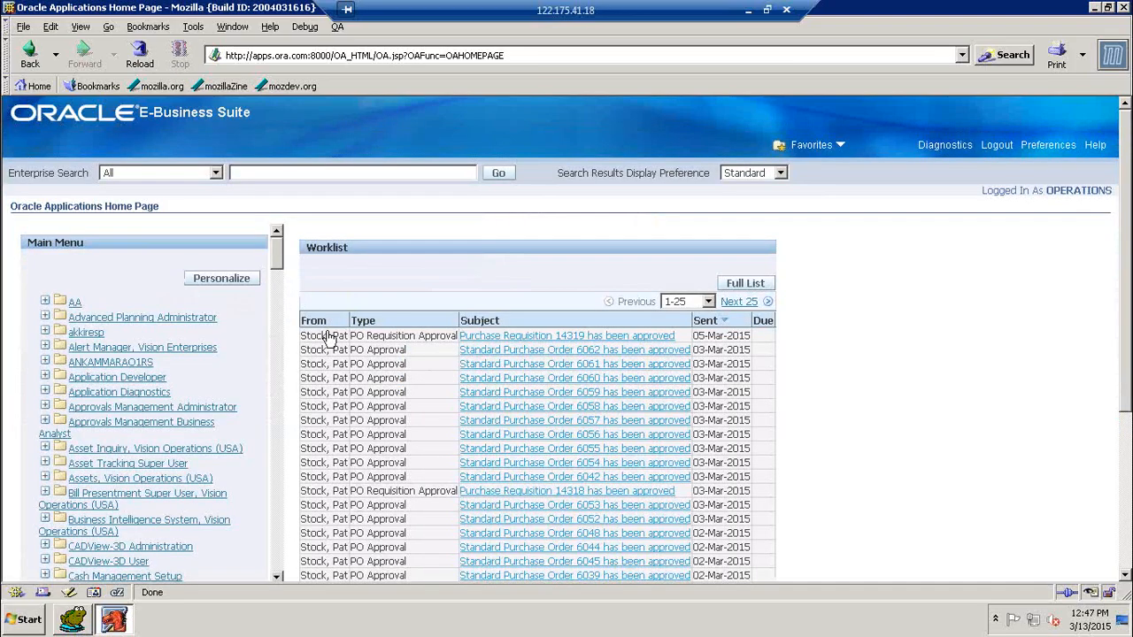
Step: Log out and sign in again as the other user with their password
click(381, 172)
key(Tab)
key(Tab)
key(Tab)
key(Tab)
key(Tab)
key(Tab)
key(Tab)
key(Tab)
key(Tab)
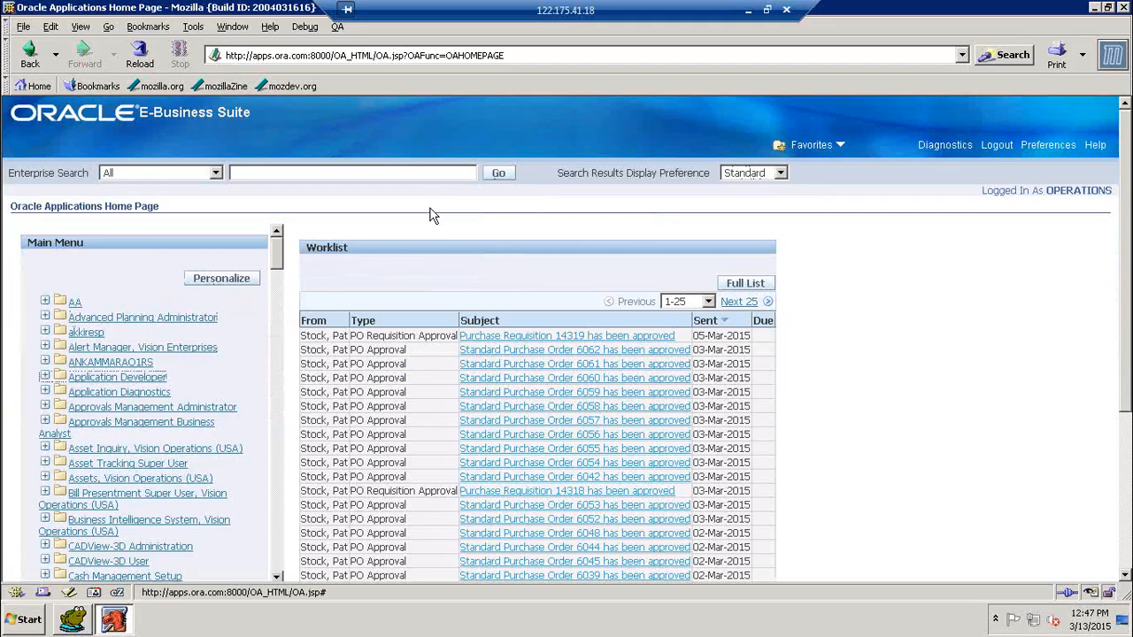
click(998, 145)
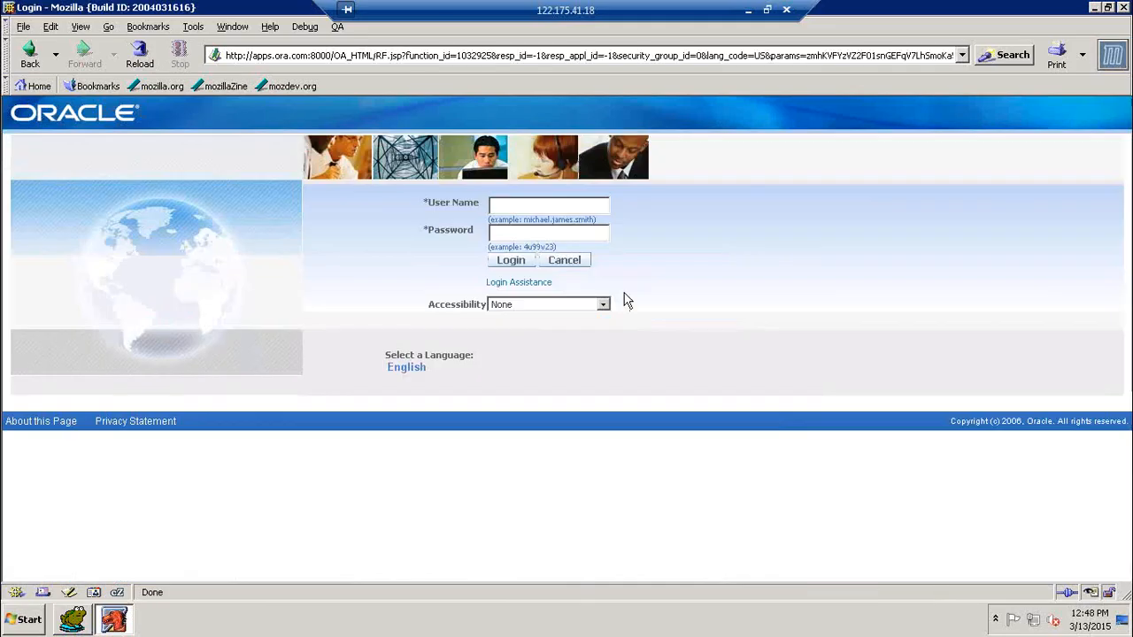
click(527, 204)
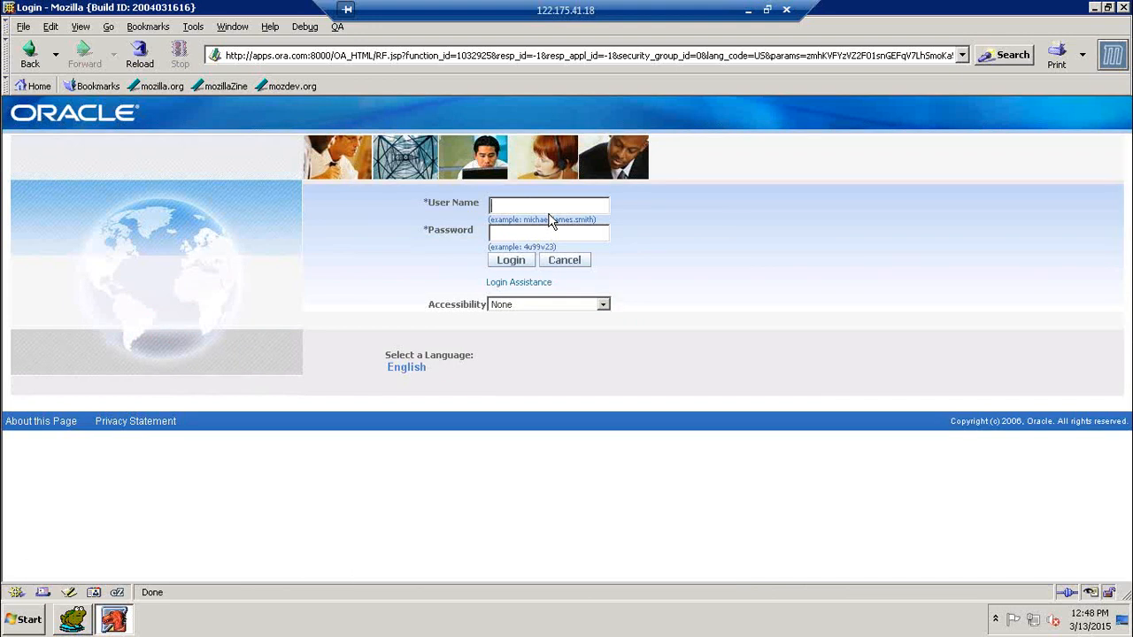
text(JH)
key(BackSpace)
text(PP9)
key(Tab)
text(******)
key(Return)
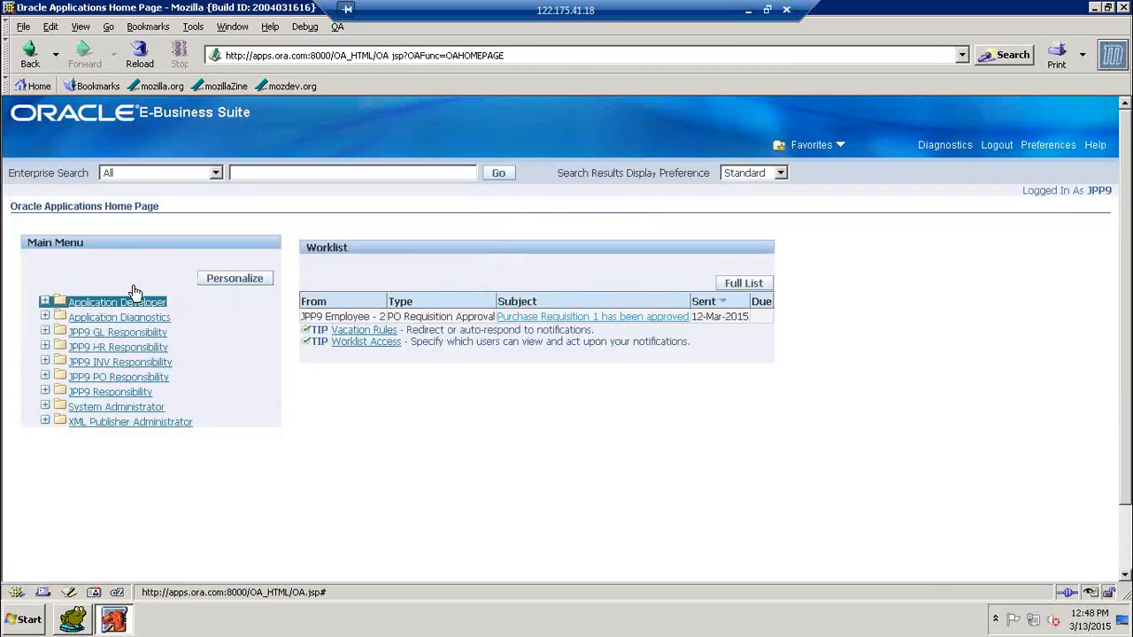
Step: Go back from the menu error and open Profile under Application Developer
key(Tab)
key(Tab)
key(Tab)
key(Tab)
key(Tab)
key(Tab)
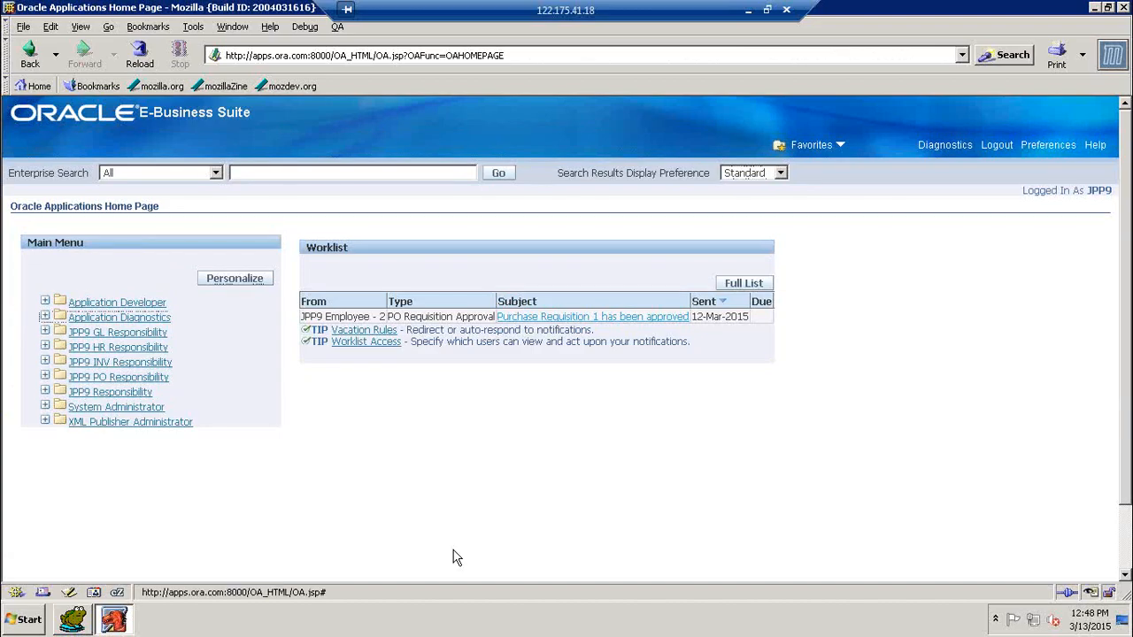
key(Return)
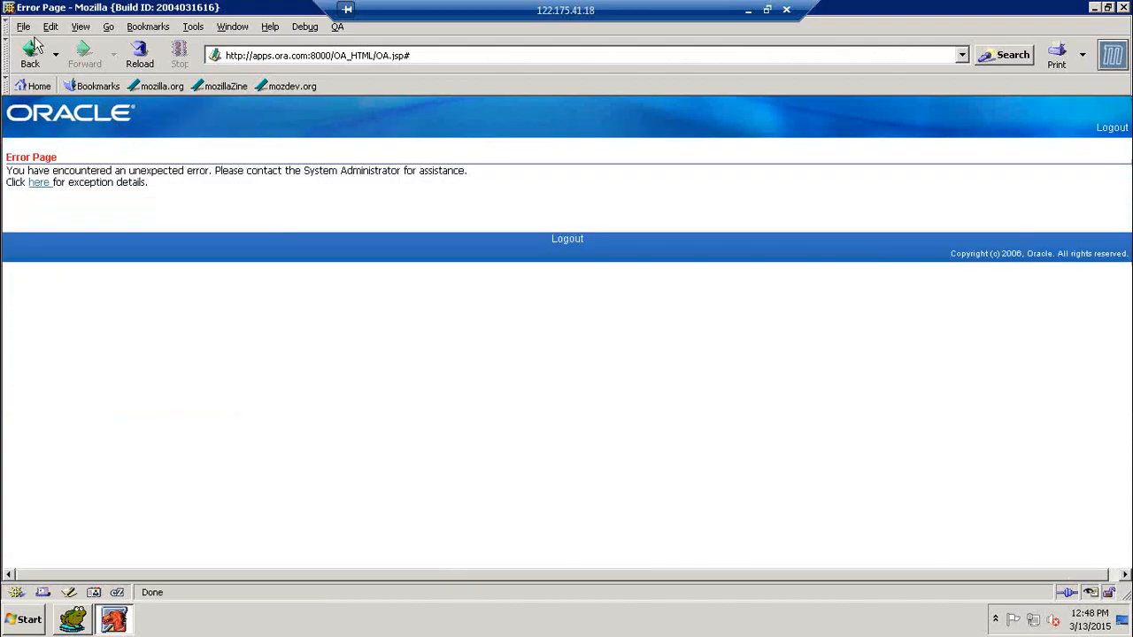
click(33, 49)
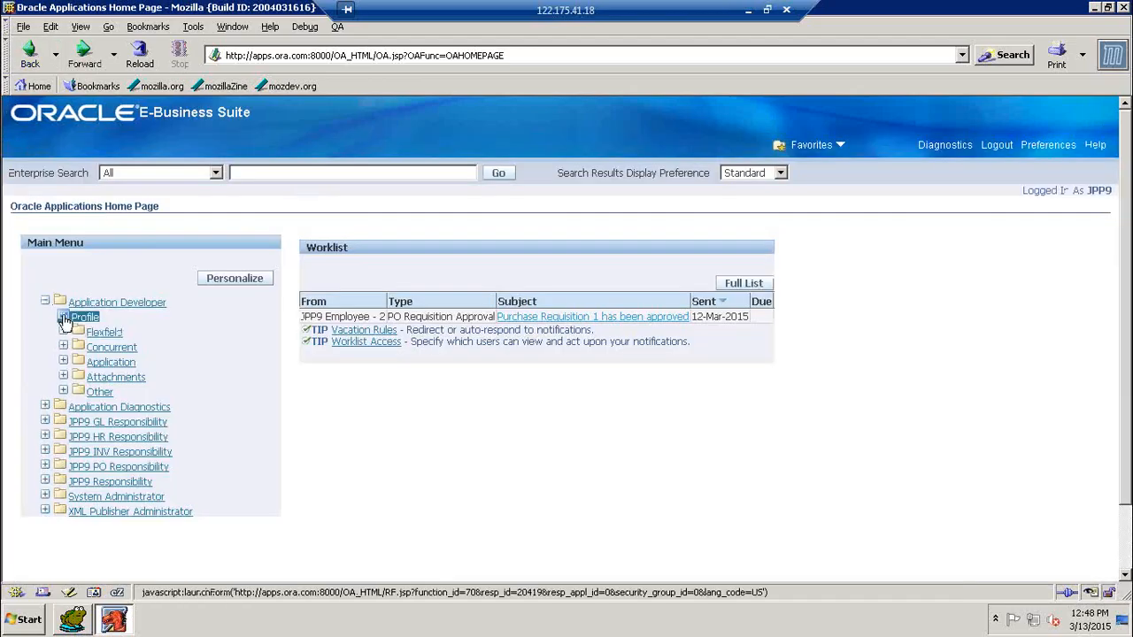
click(65, 320)
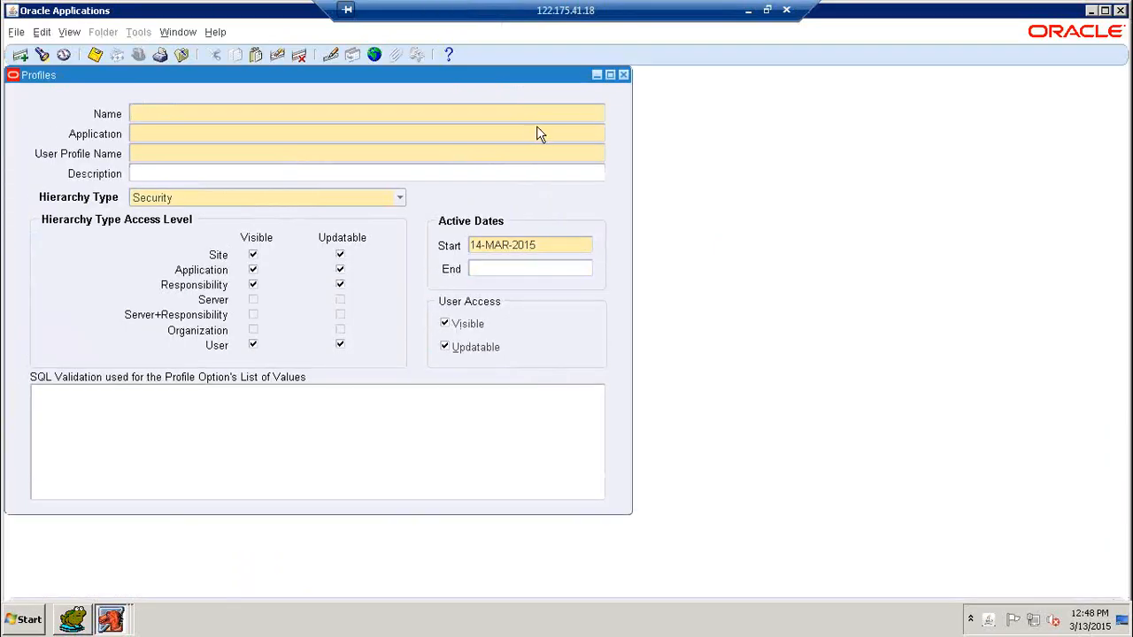
Step: Close the Profiles form and switch to the JPP9 PO Responsibility
click(623, 74)
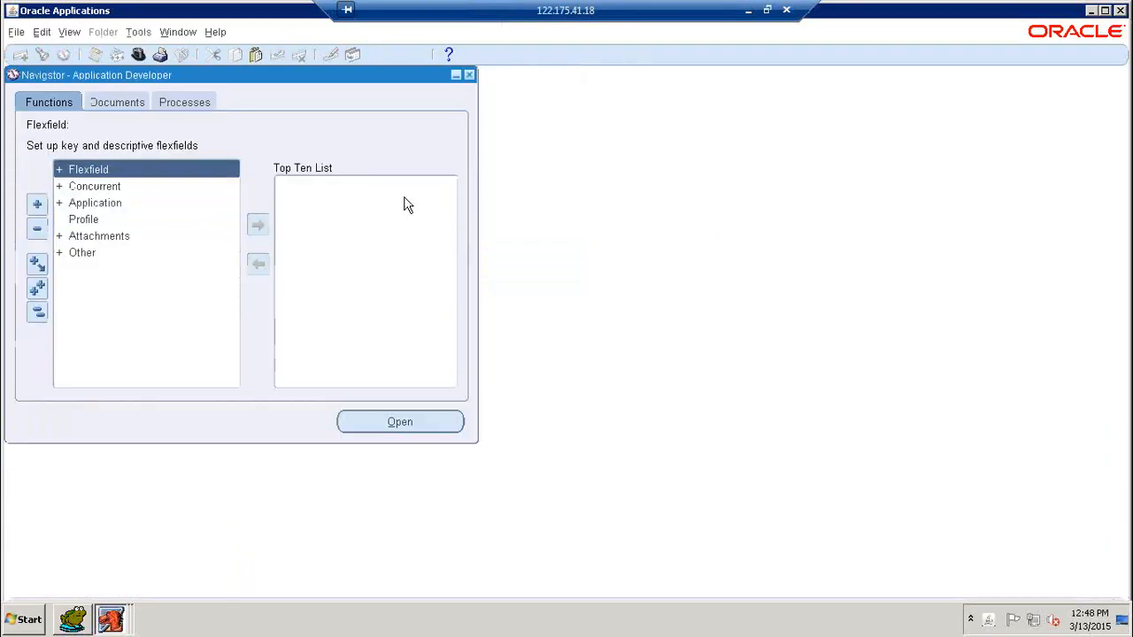
click(139, 54)
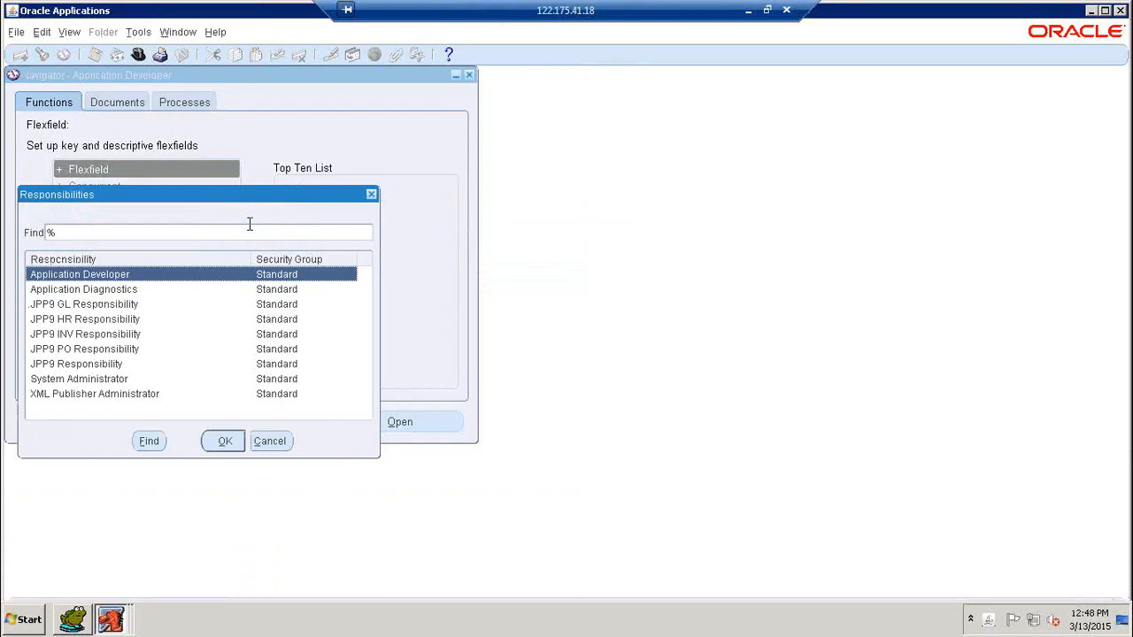
text(JPP9)
key(Down)
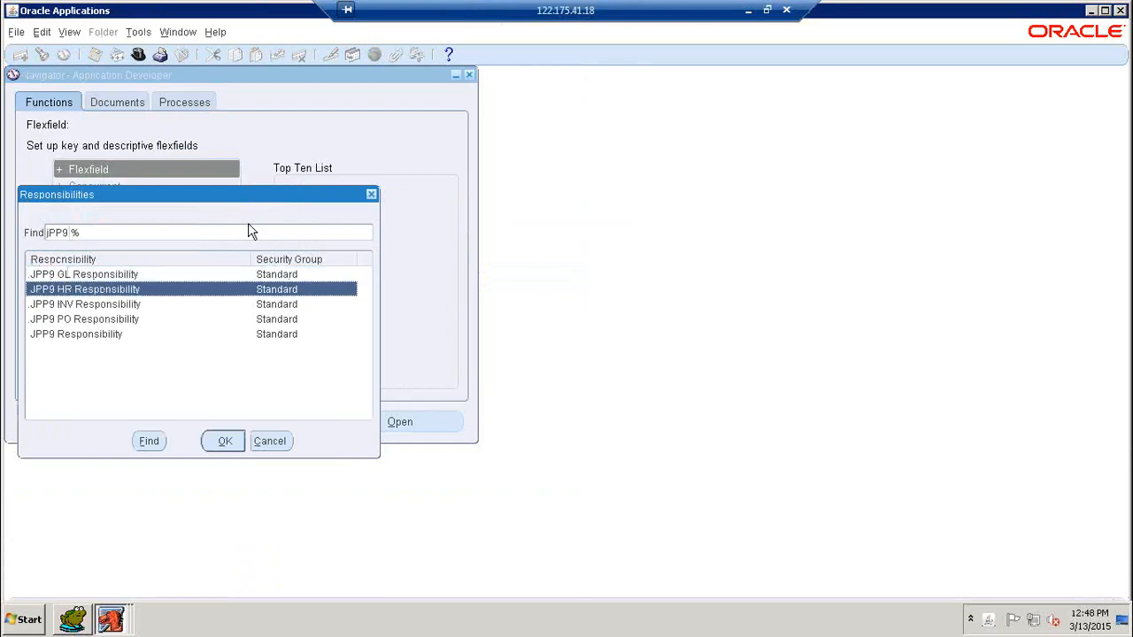
key(Down)
key(Down)
key(Return)
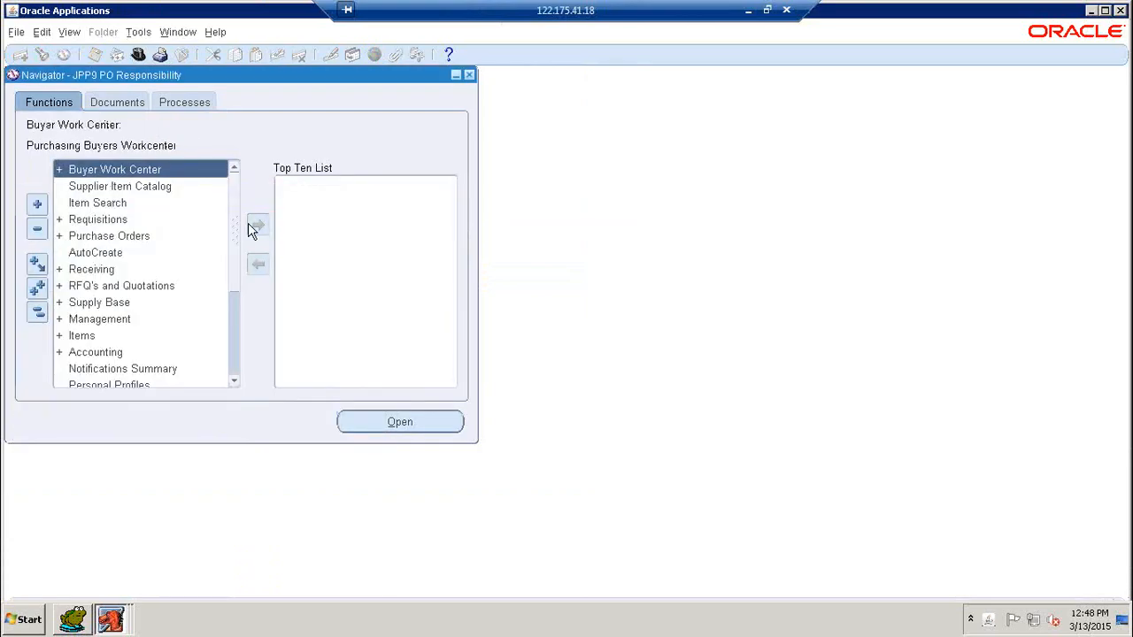
Step: Expand Purchase Orders in the Navigator and open the Purchase Orders form
key(Down)
key(Down)
key(Down)
key(Down)
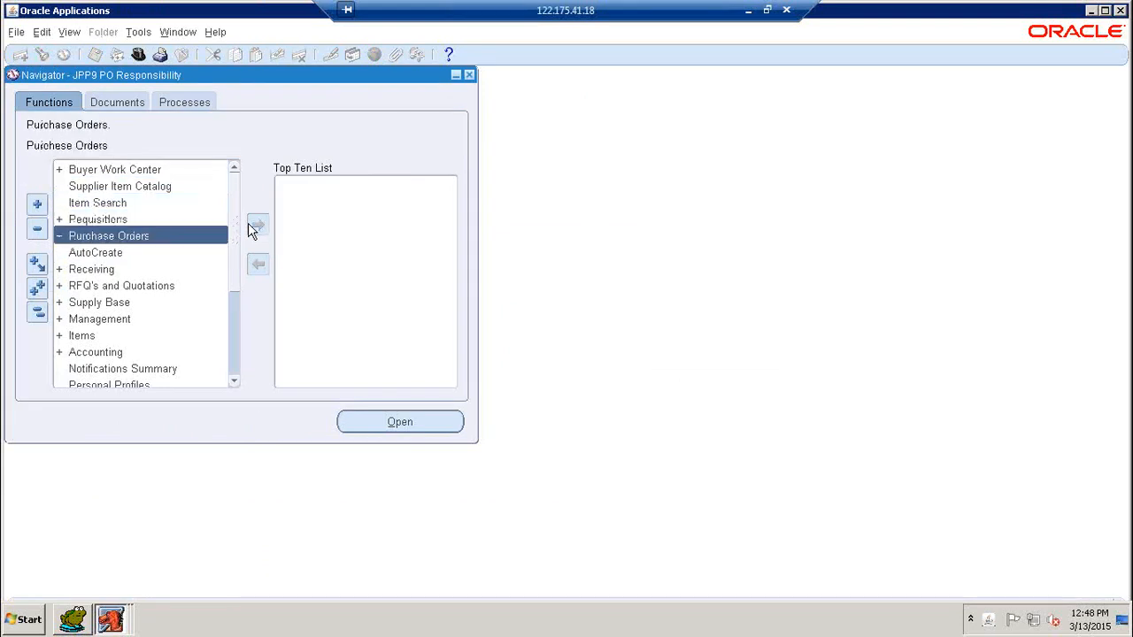
key(Return)
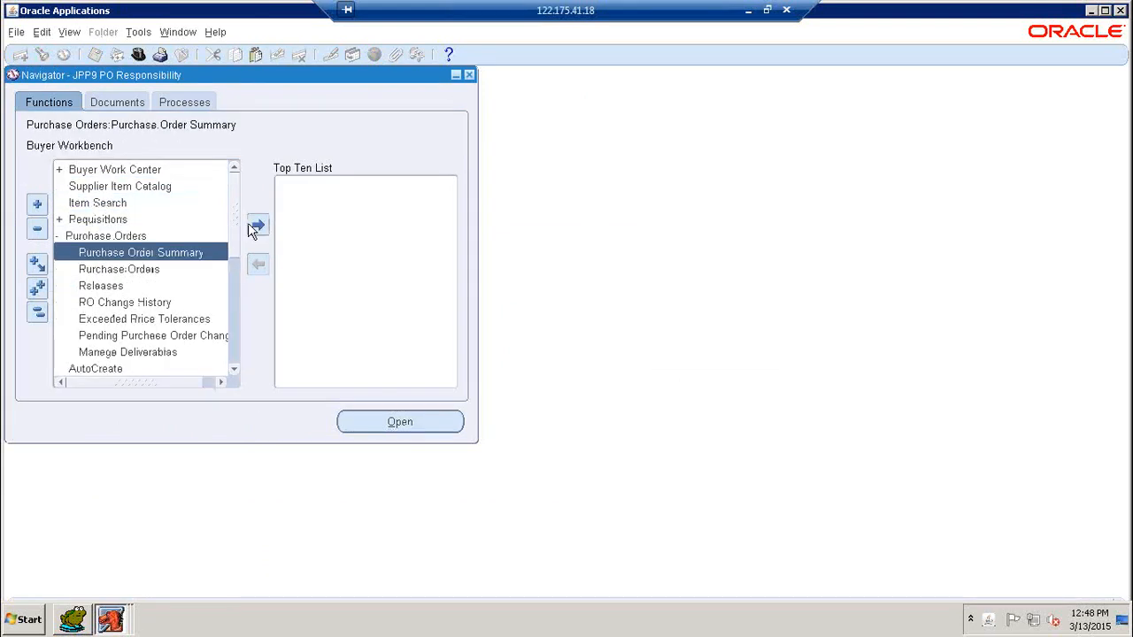
key(Down)
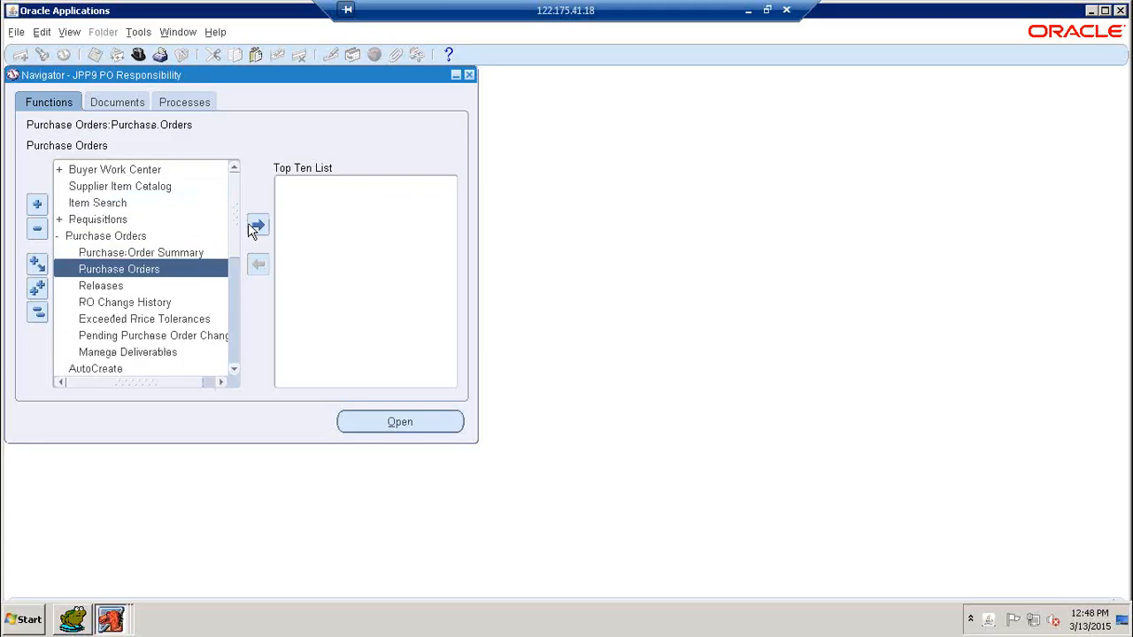
key(Return)
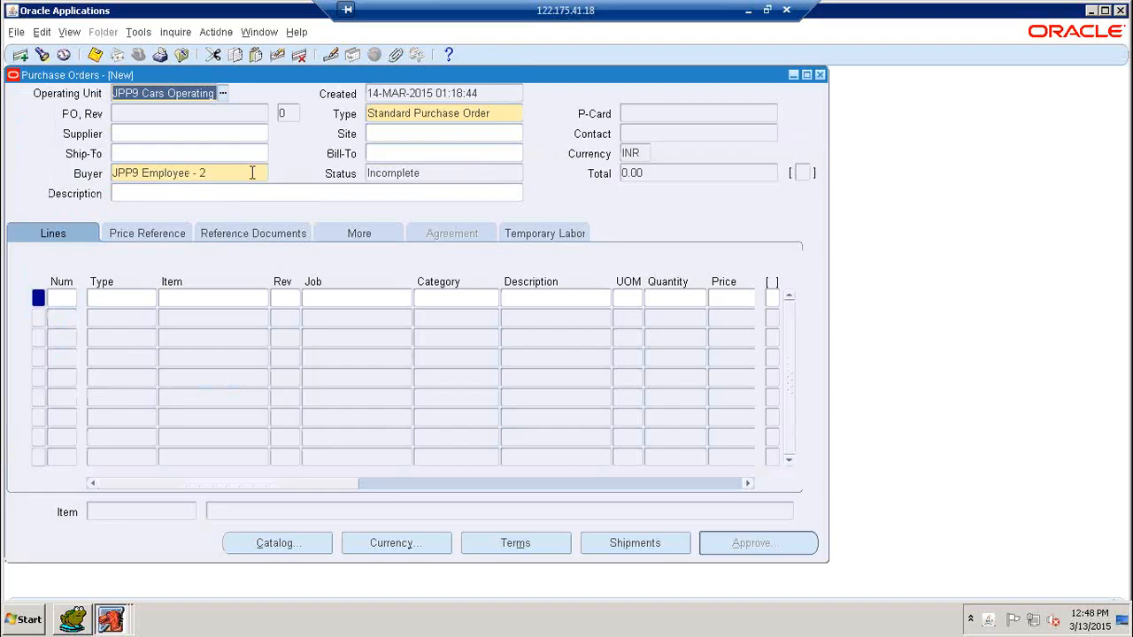
Step: Check the document type list and keep Standard Purchase Order as the order type
click(501, 113)
click(517, 115)
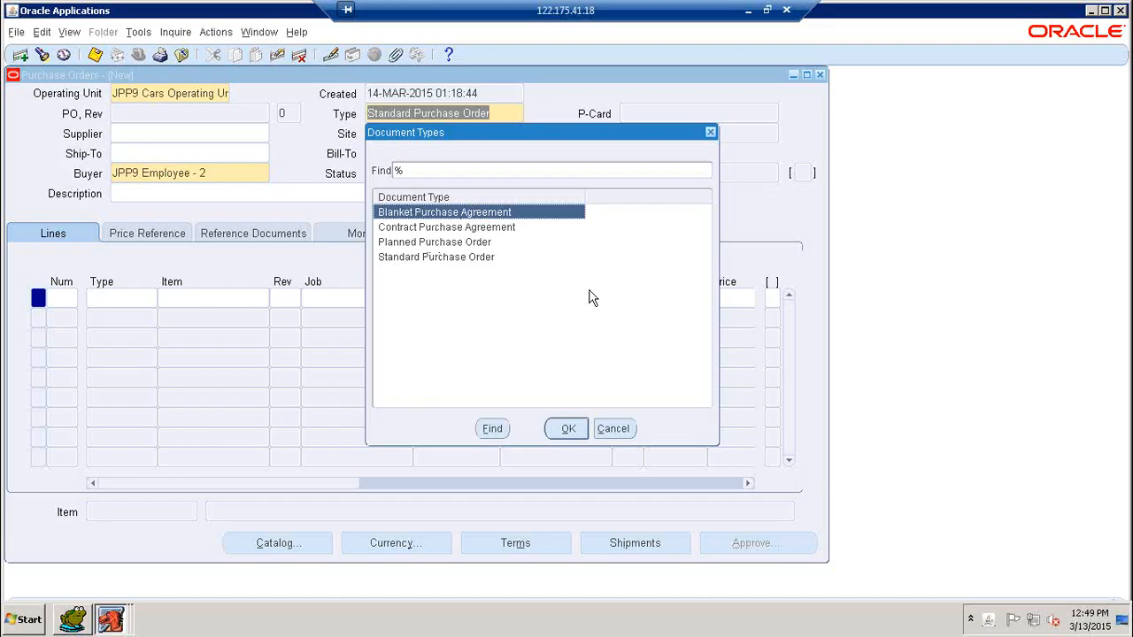
click(614, 429)
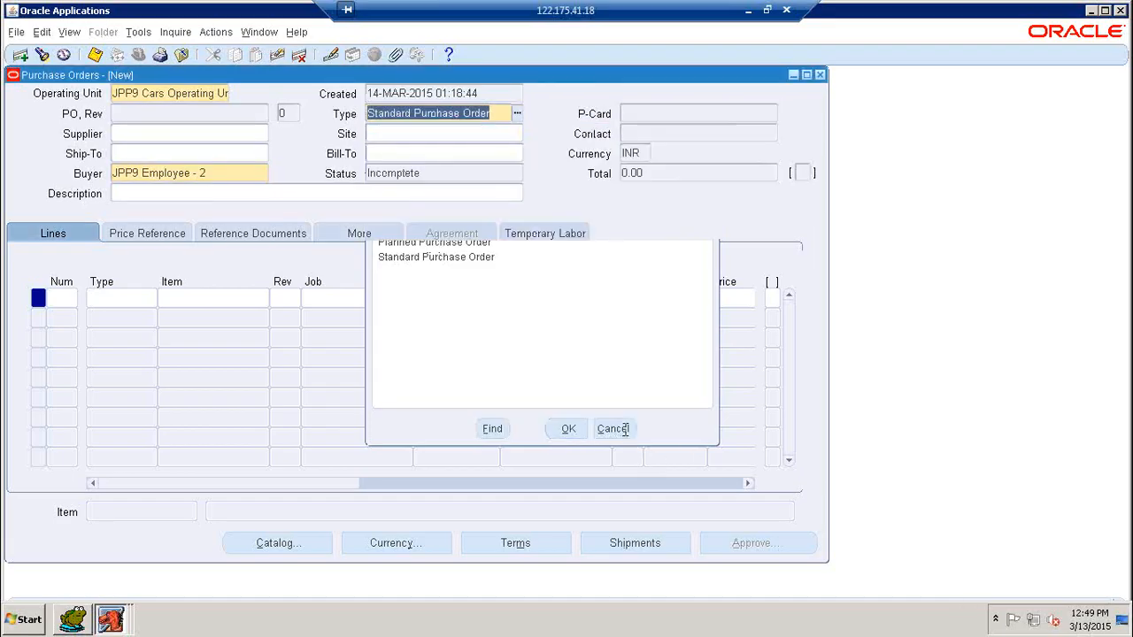
click(497, 114)
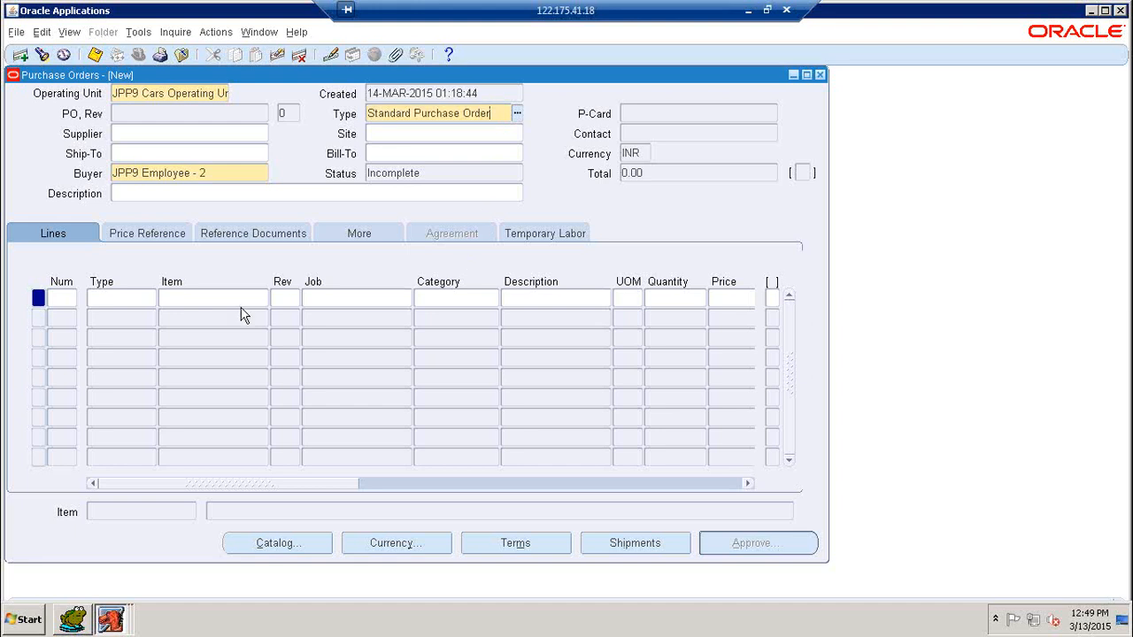
Step: Enter line 1 as type Goods with item JPP9 Item - 1 picked from the JPP9% lookup
click(72, 298)
click(117, 300)
text(goo)
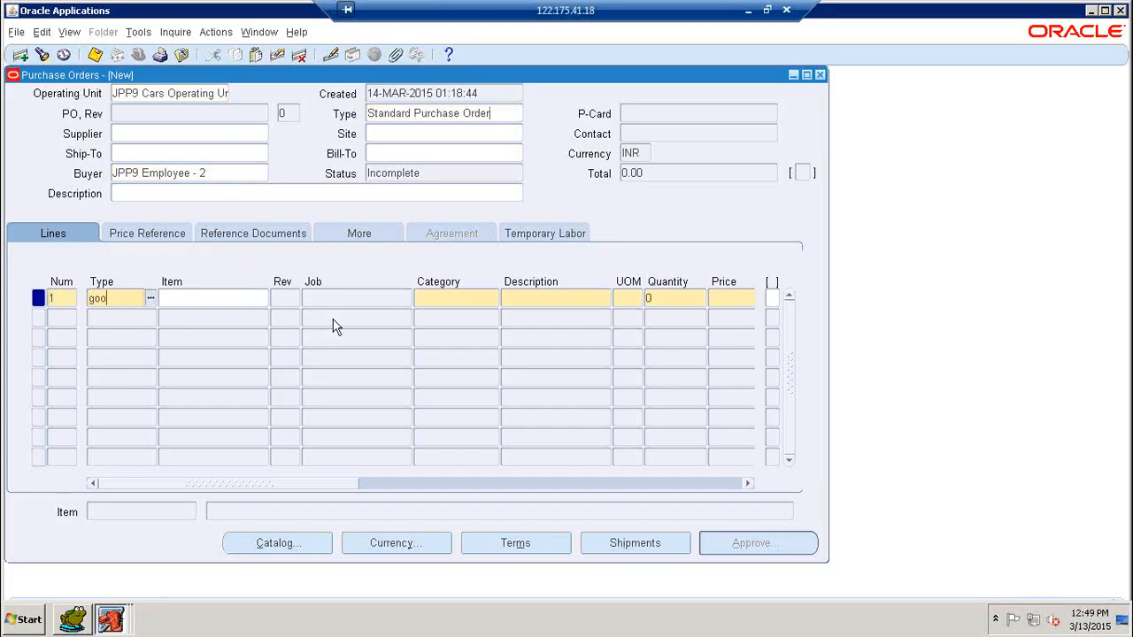
key(Tab)
text(JPP9)
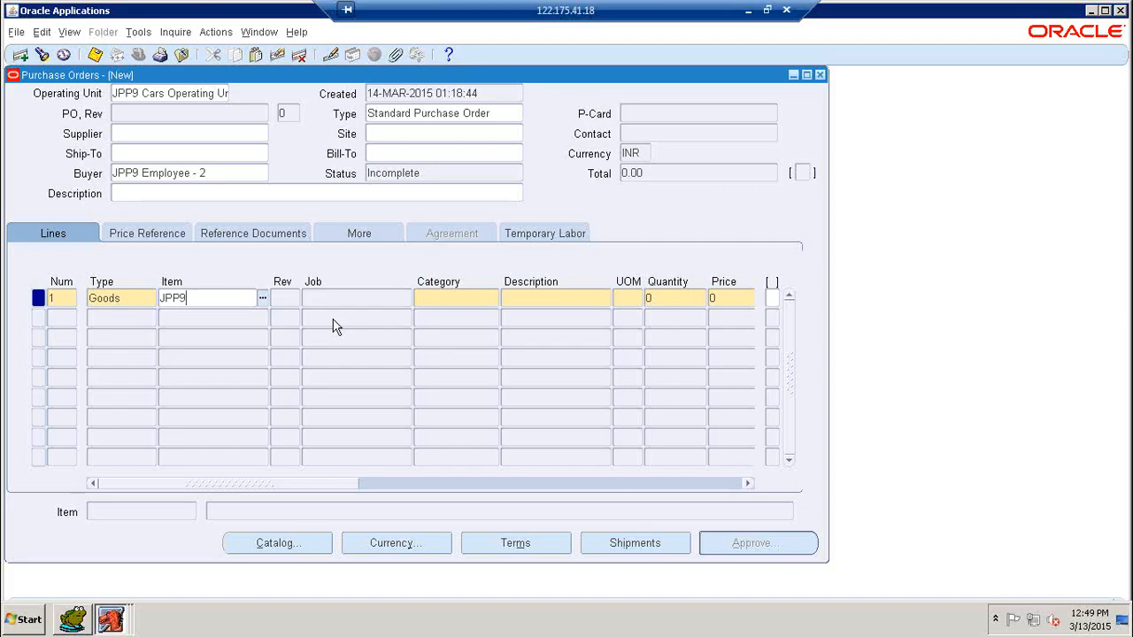
text(%)
key(Tab)
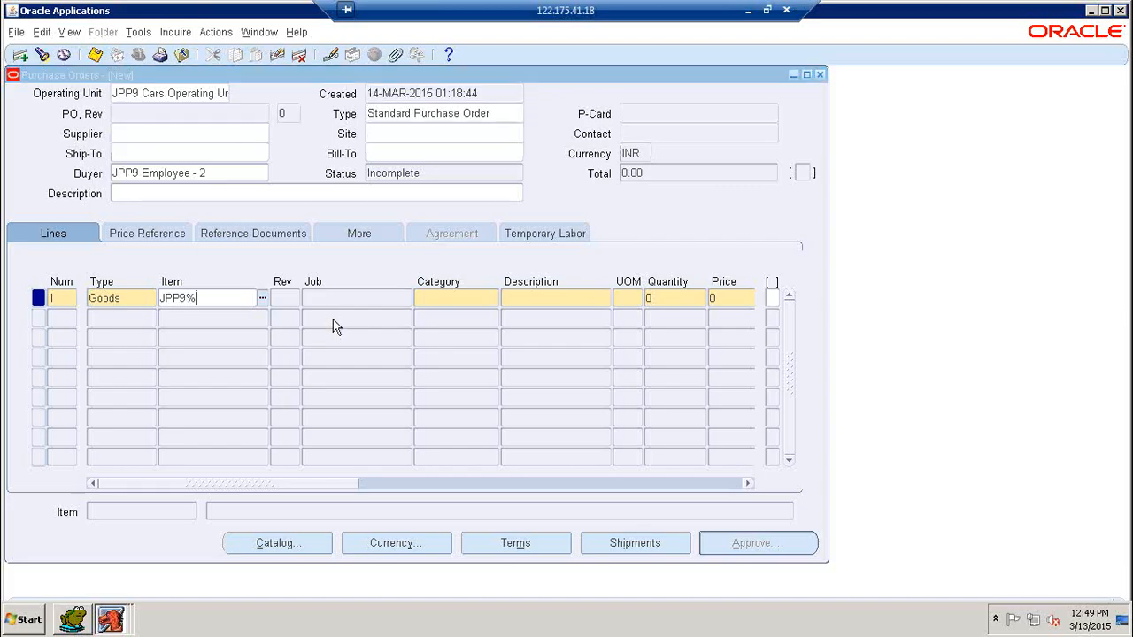
key(Down)
key(Return)
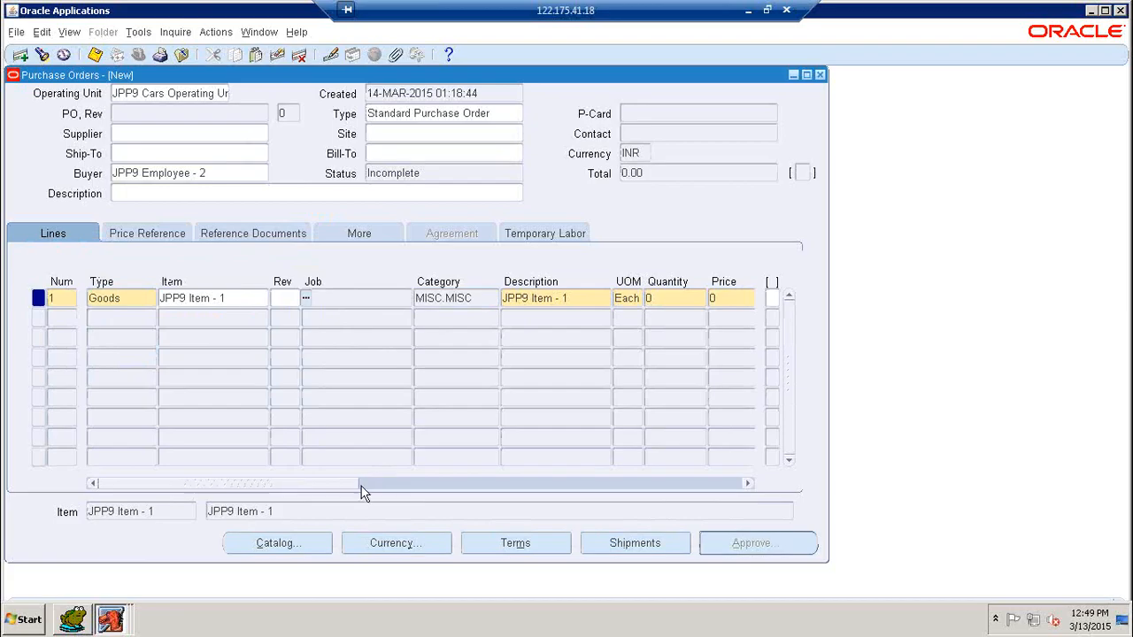
drag(357, 483, 422, 465)
Step: Enter quantity 100 and price 10 on line 1, giving a 1,000.00 INR total
click(500, 298)
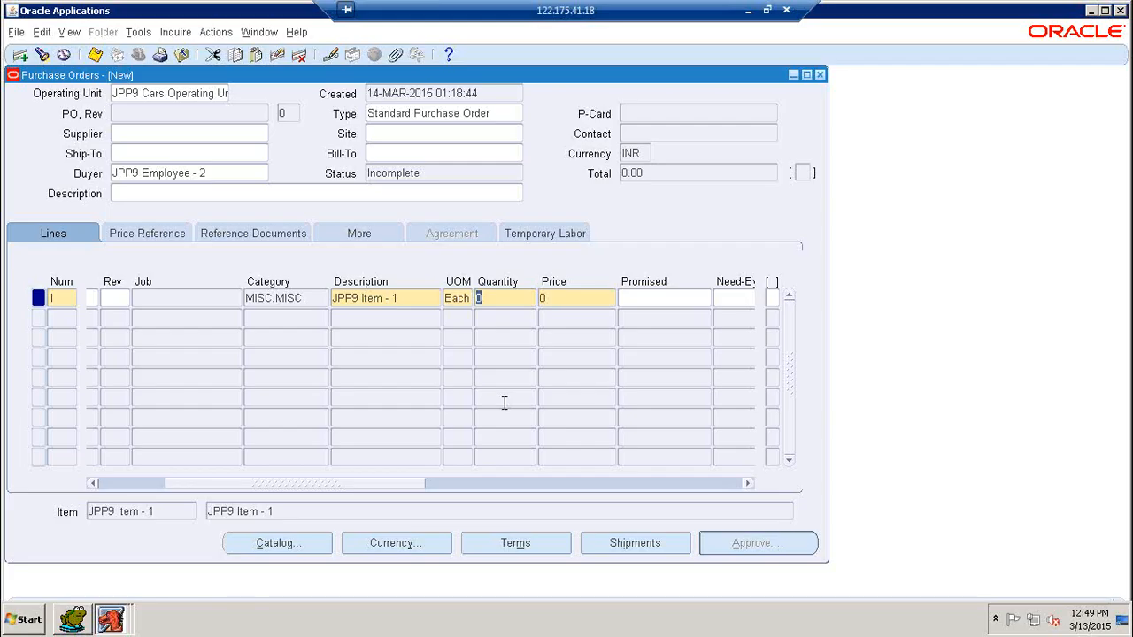
text(100)
key(Tab)
text(10)
click(665, 301)
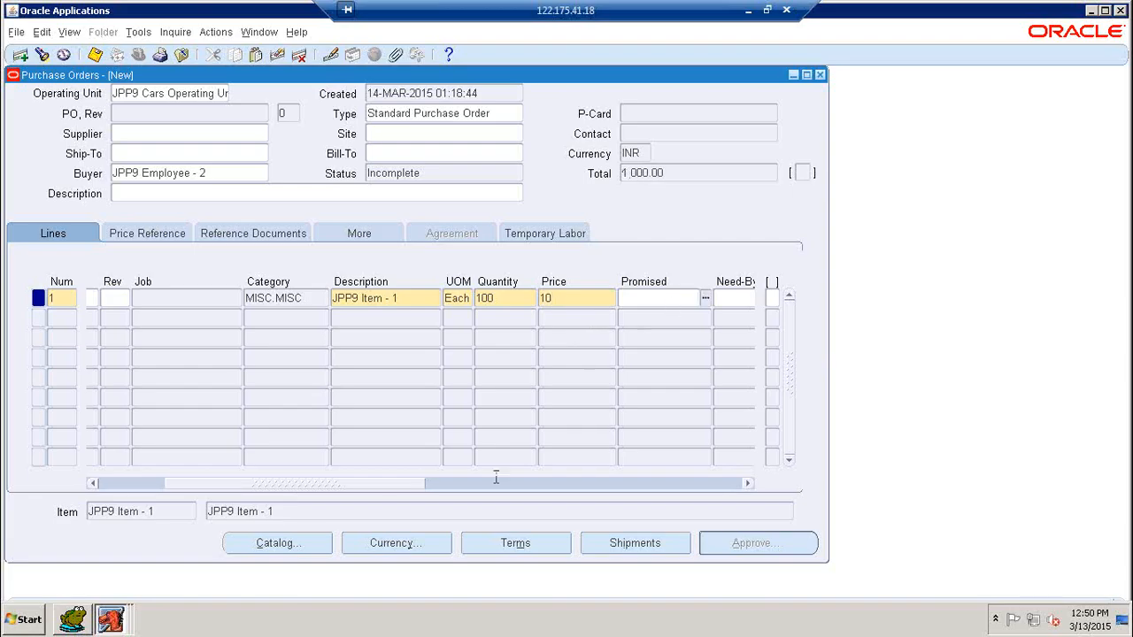
drag(408, 484, 518, 485)
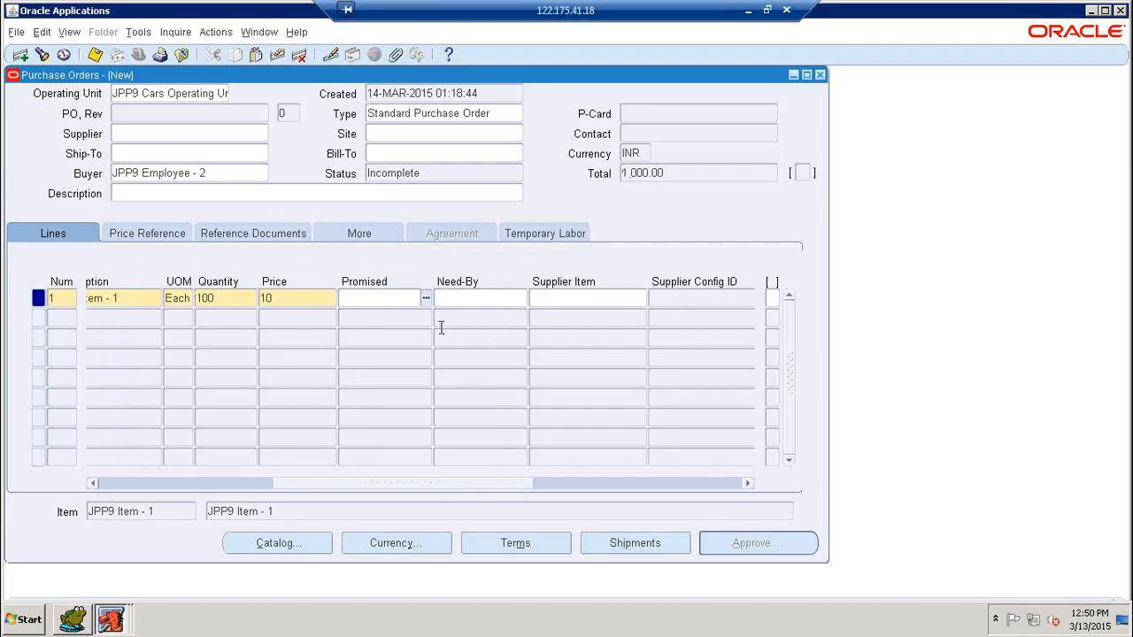
Step: Set line 1's need-by date to 20-MAR-2015 from the calendar
click(472, 299)
click(521, 298)
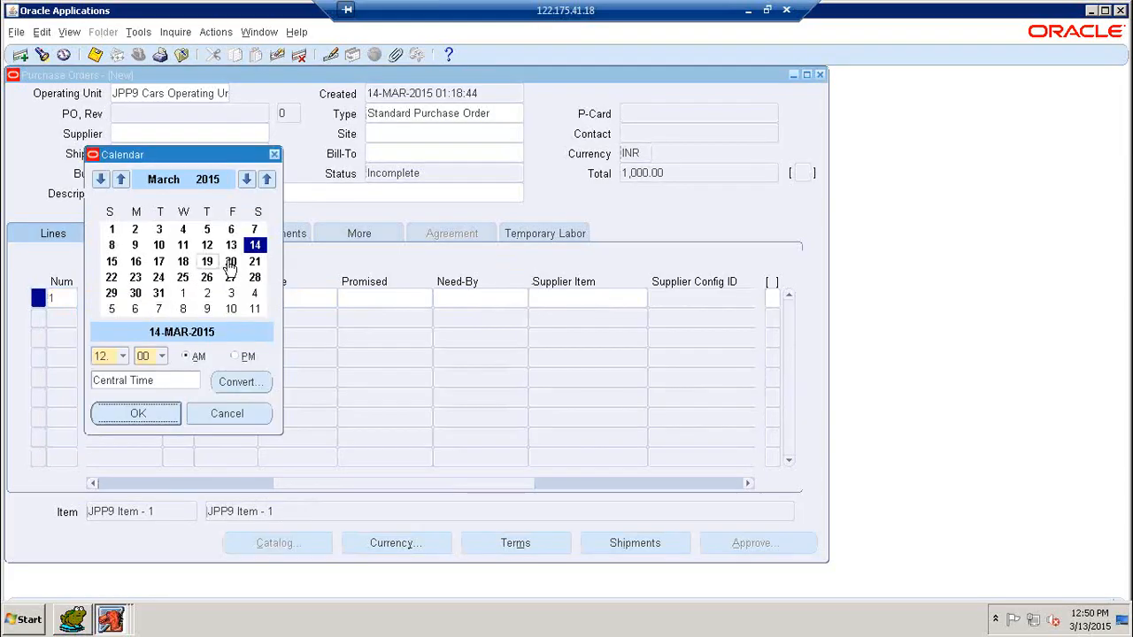
click(230, 263)
click(138, 413)
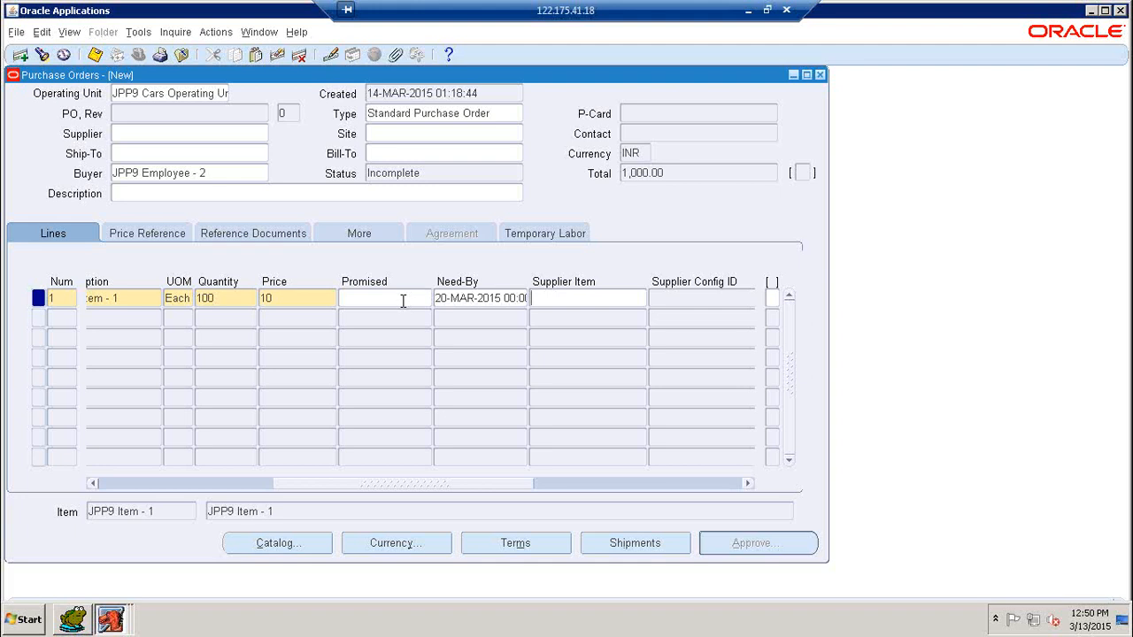
Step: Set line 1's promised date to 22-MAR-2015 from the calendar
click(421, 299)
click(425, 300)
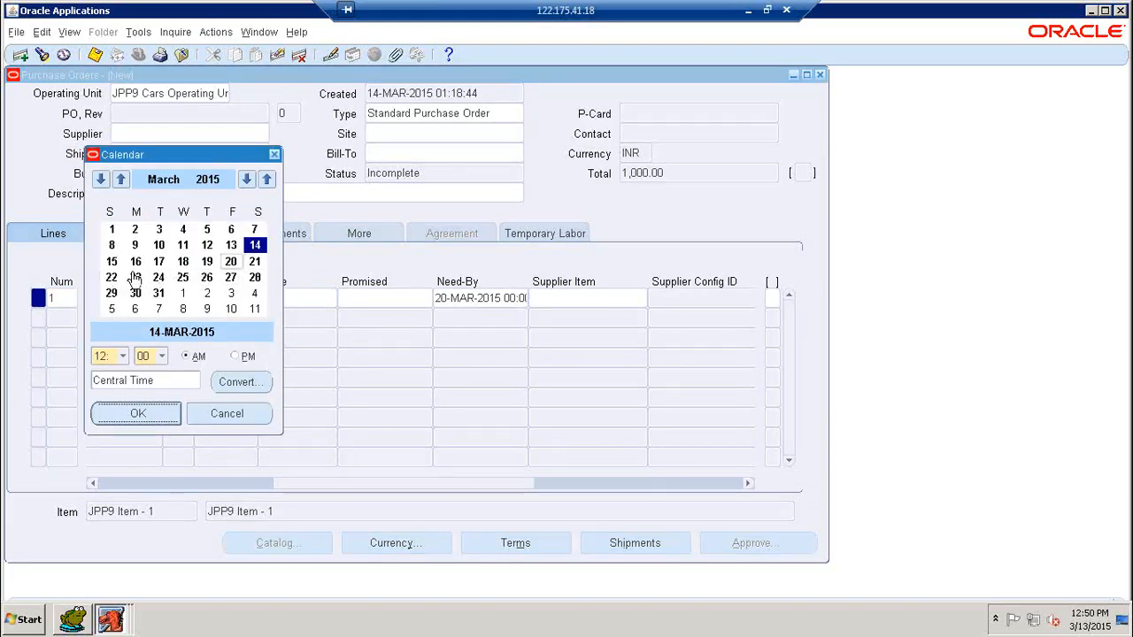
click(111, 277)
click(168, 413)
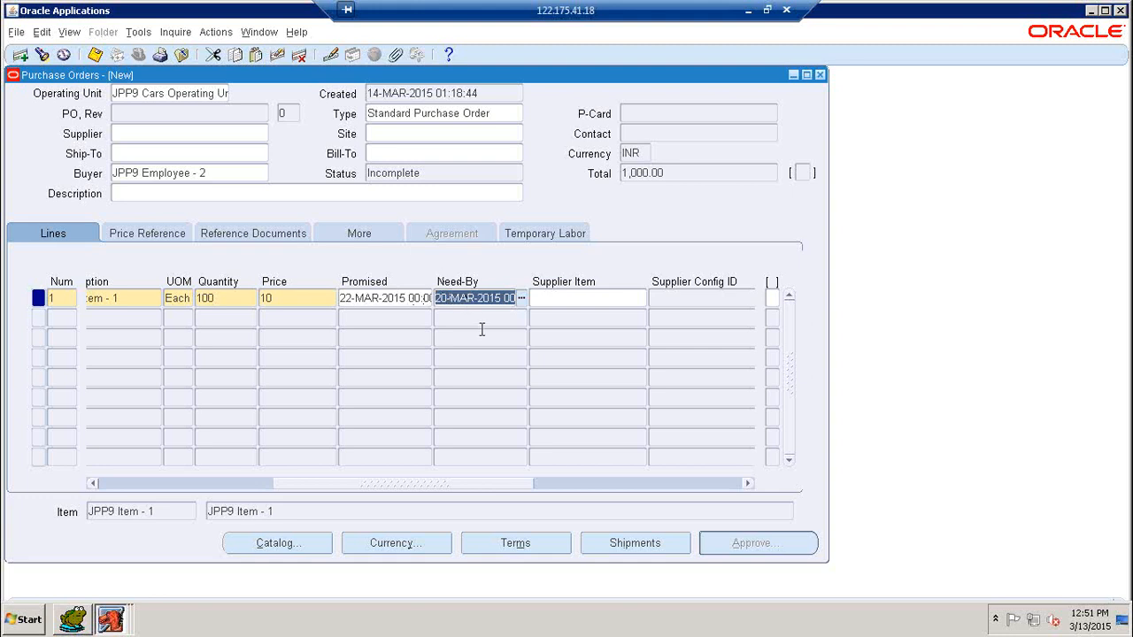
click(204, 137)
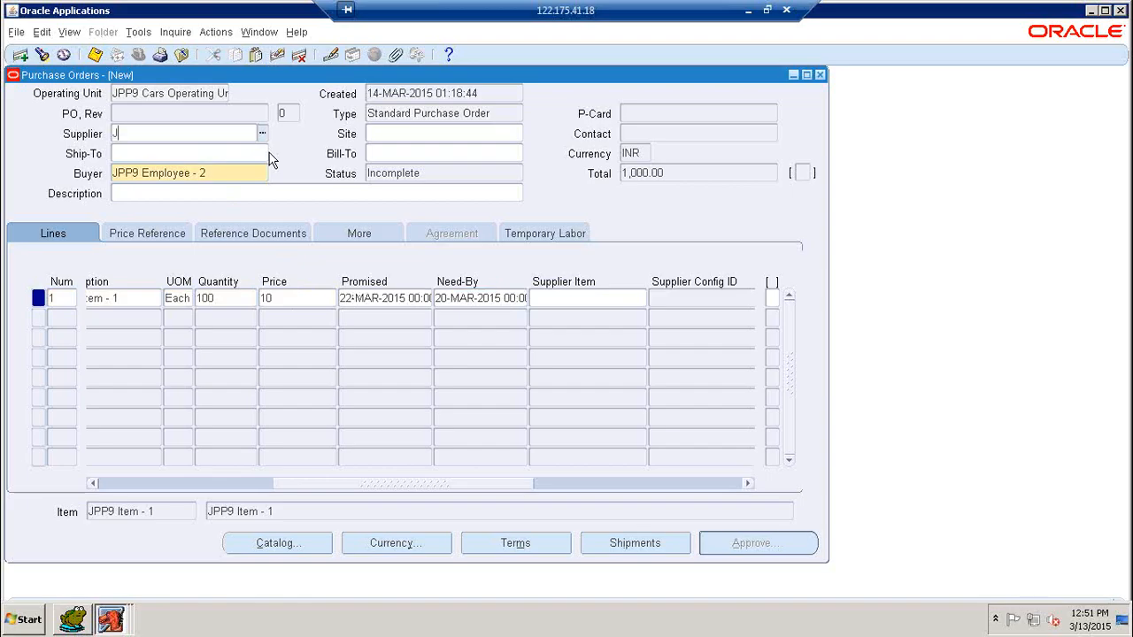
Step: Choose JPP9 Supplier - 1 as the supplier and dismiss the currency conversion error
text(9)
key(Tab)
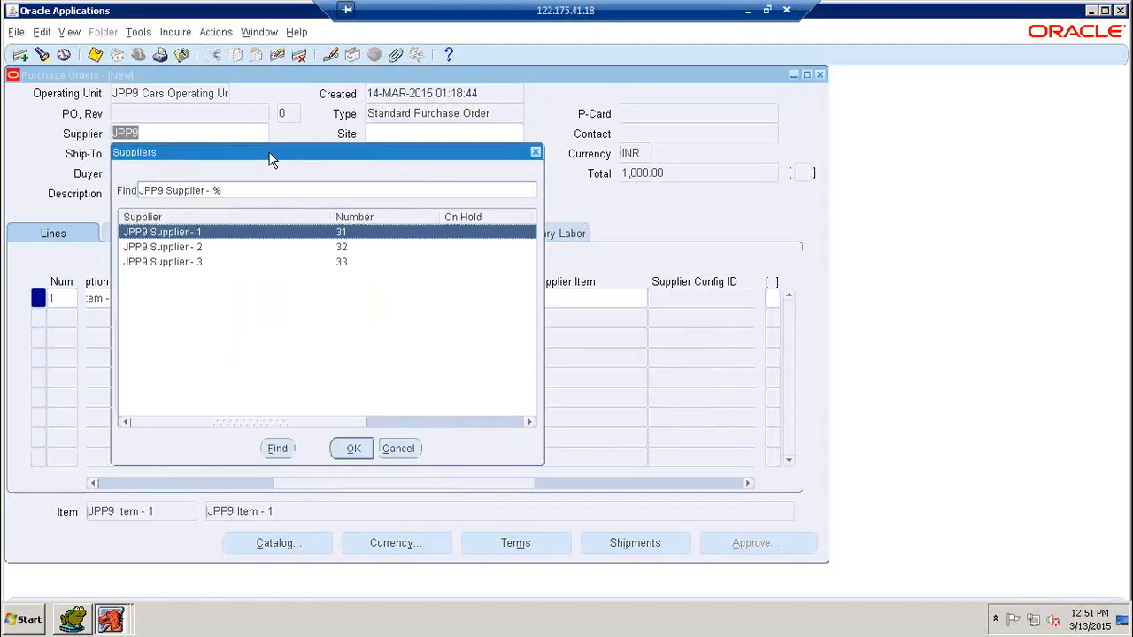
click(354, 449)
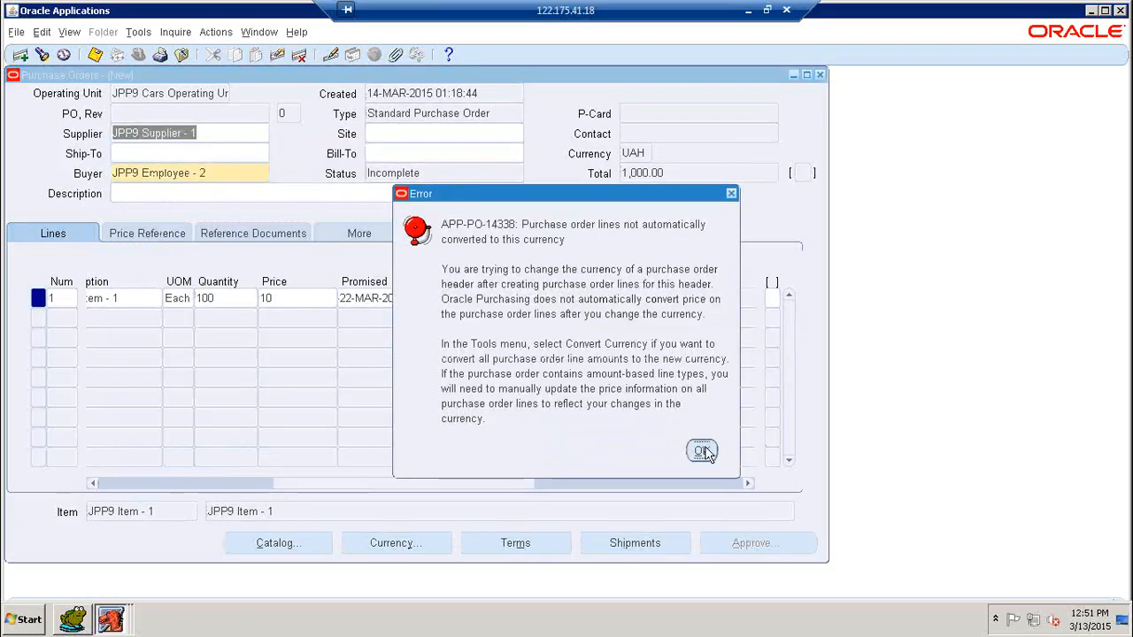
click(702, 451)
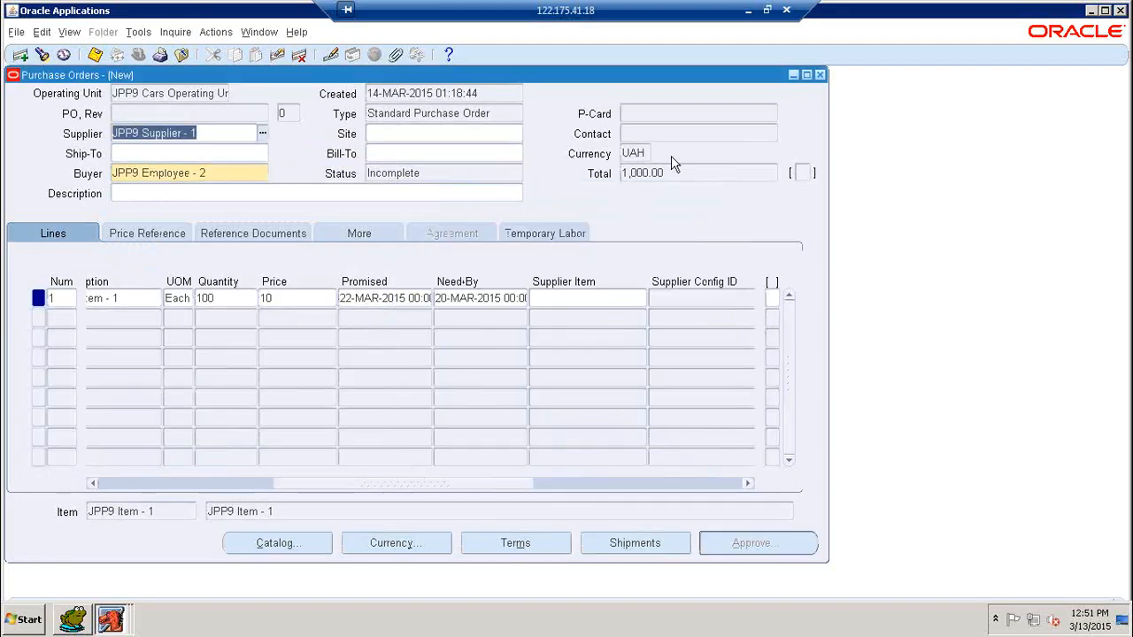
Step: Browse line 1's price reference, reference documents, additional and temporary labor details tabs
click(168, 237)
click(241, 238)
click(382, 236)
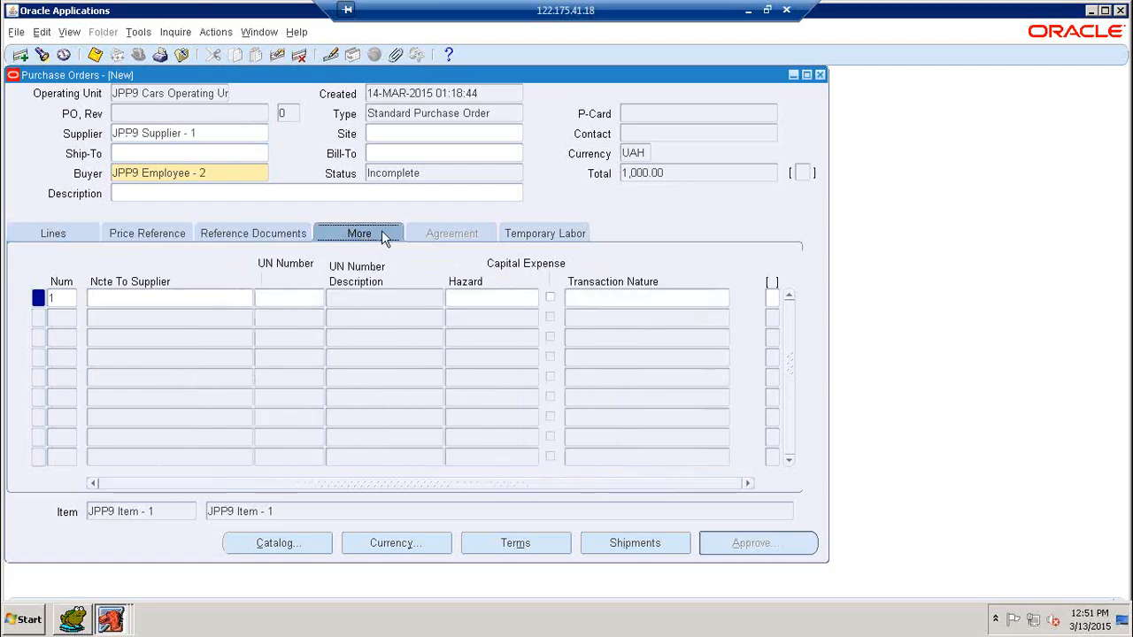
click(534, 235)
click(76, 235)
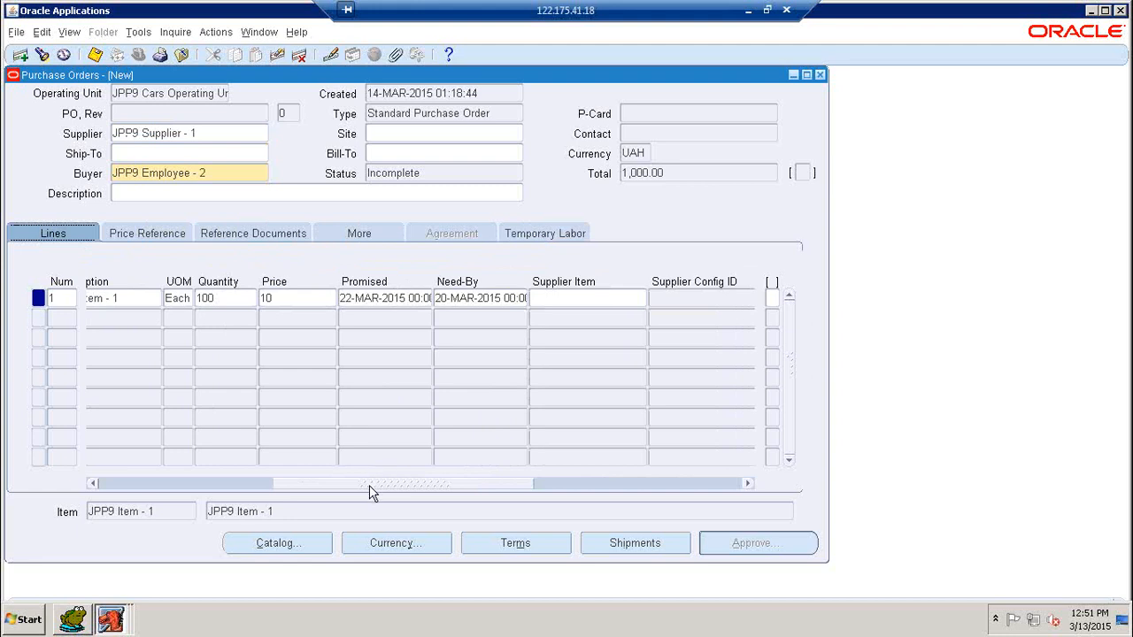
drag(369, 485, 317, 494)
Step: Restore INR as the order currency in the Currency settings
click(416, 544)
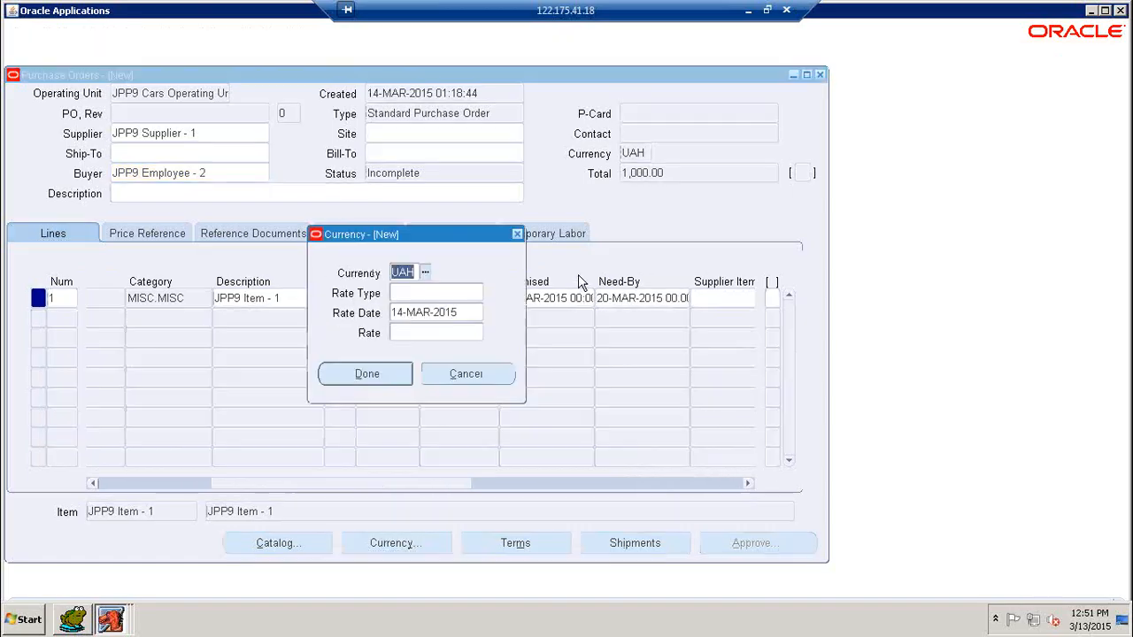
click(426, 273)
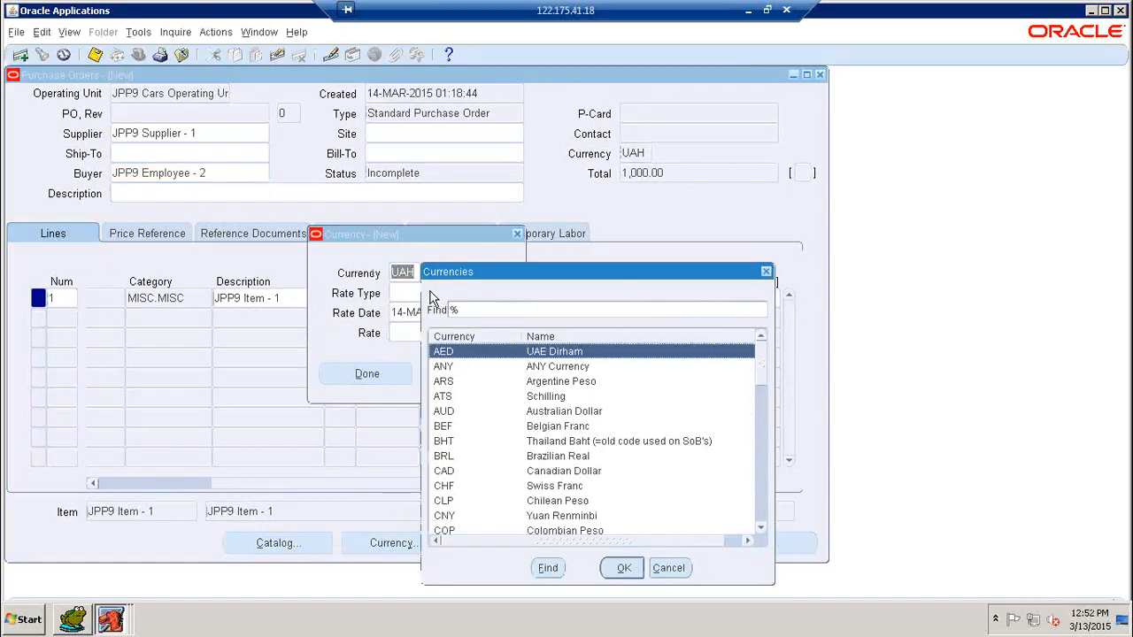
key(Return)
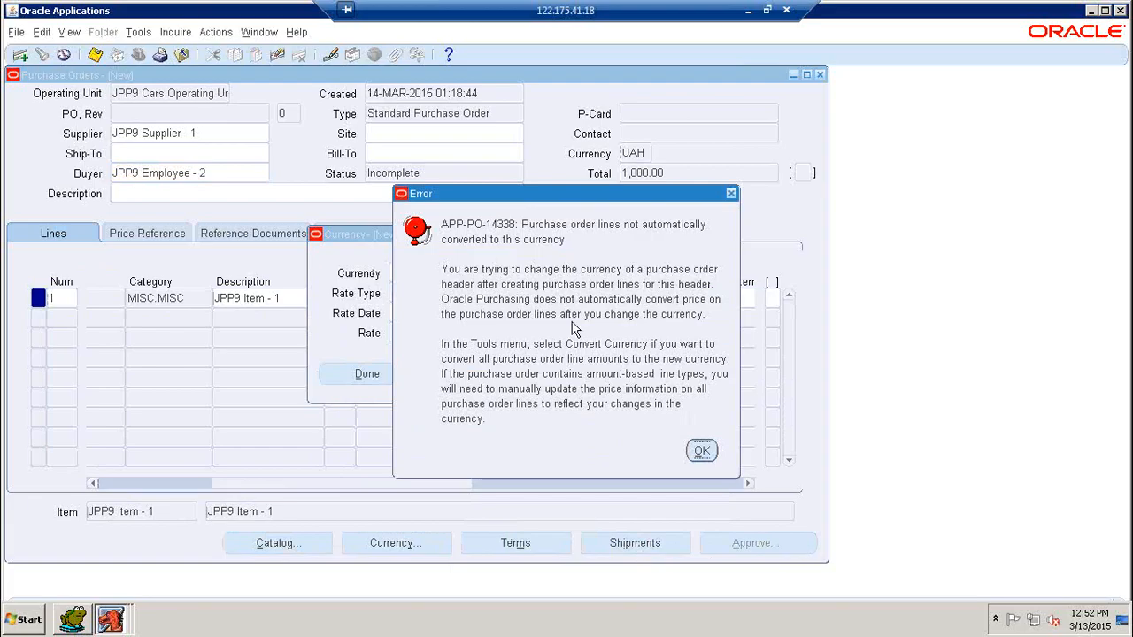
click(702, 451)
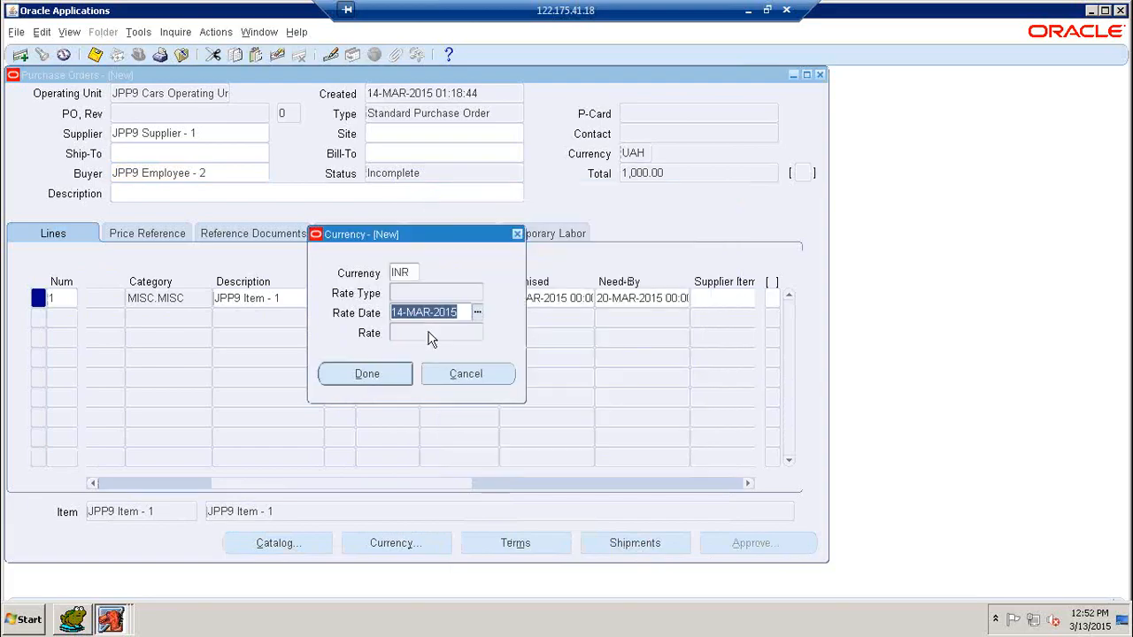
click(367, 374)
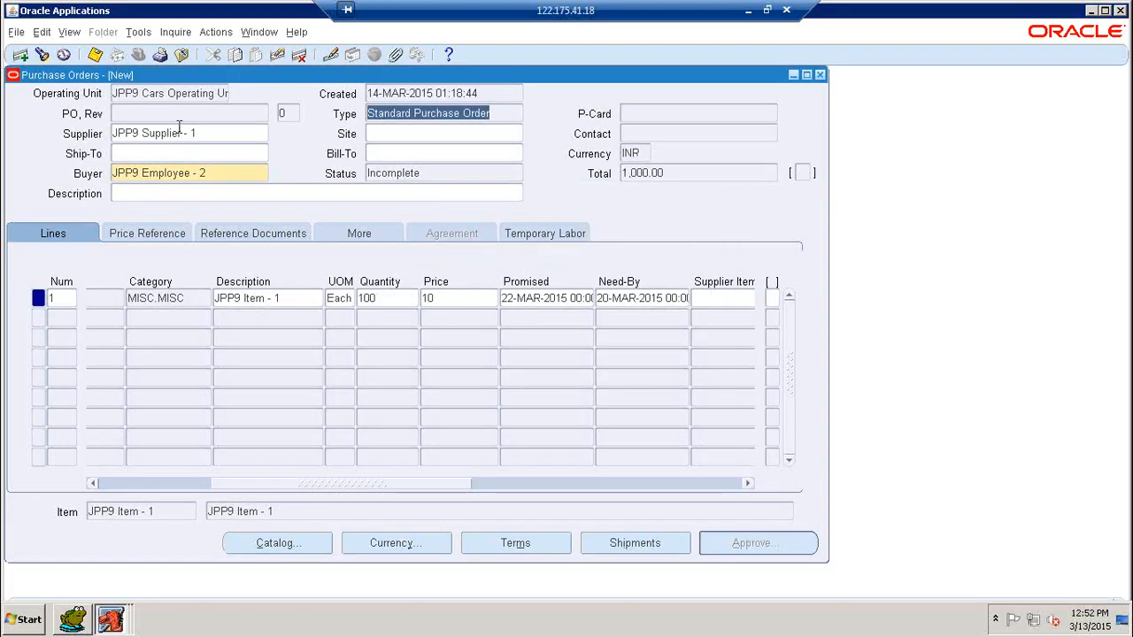
click(375, 134)
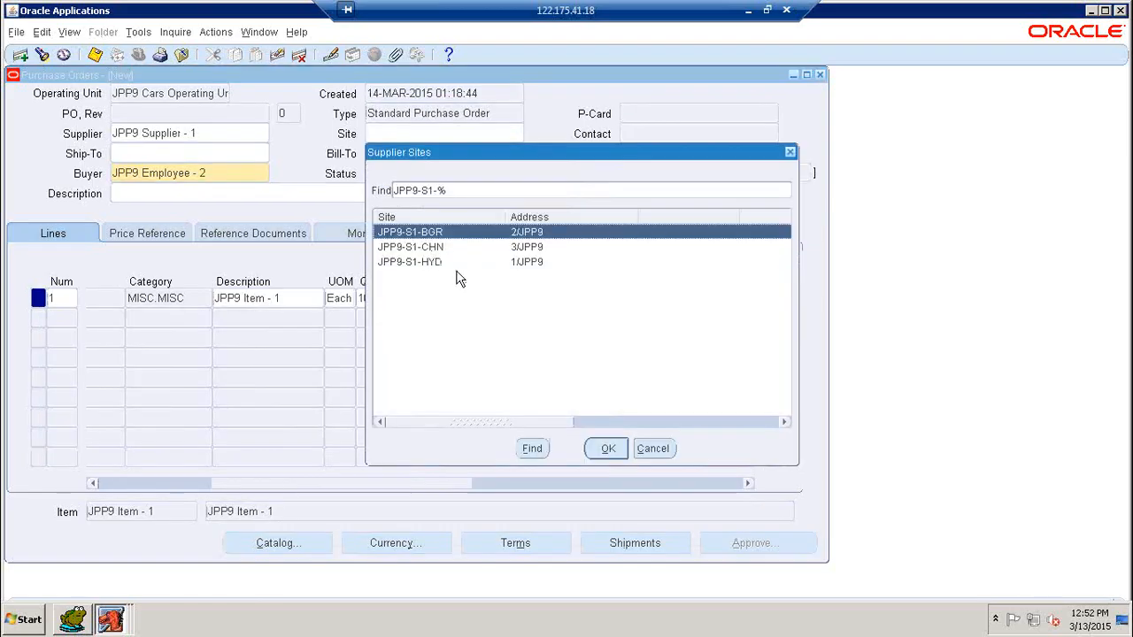
Step: Set JPP9-S1-HYD as the supplier site and dismiss the currency error
click(445, 263)
click(607, 449)
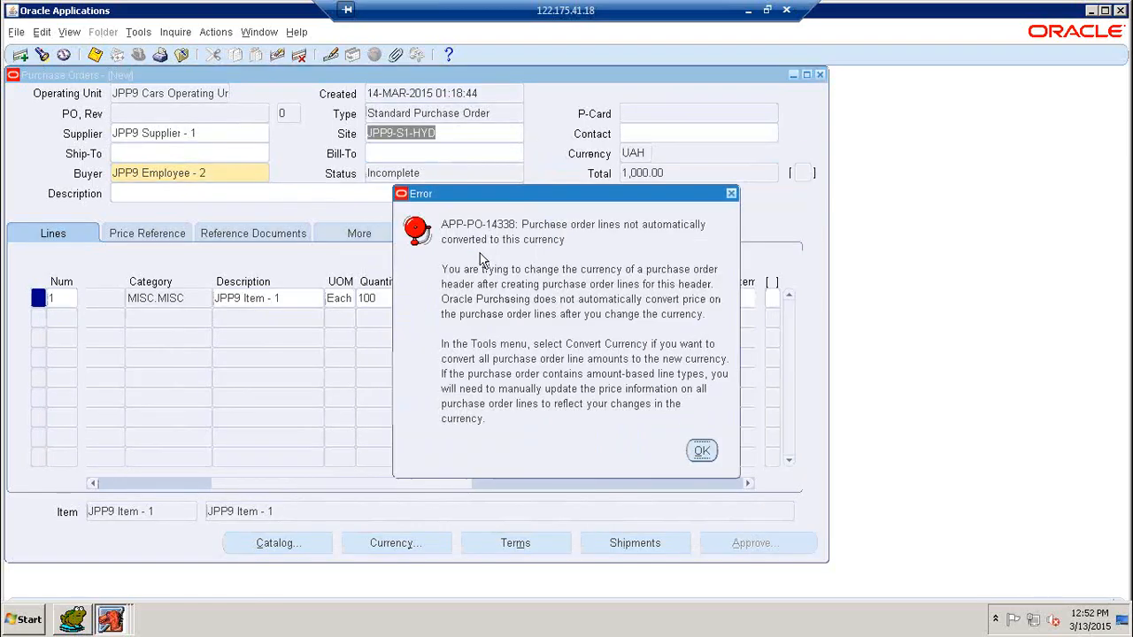
click(703, 451)
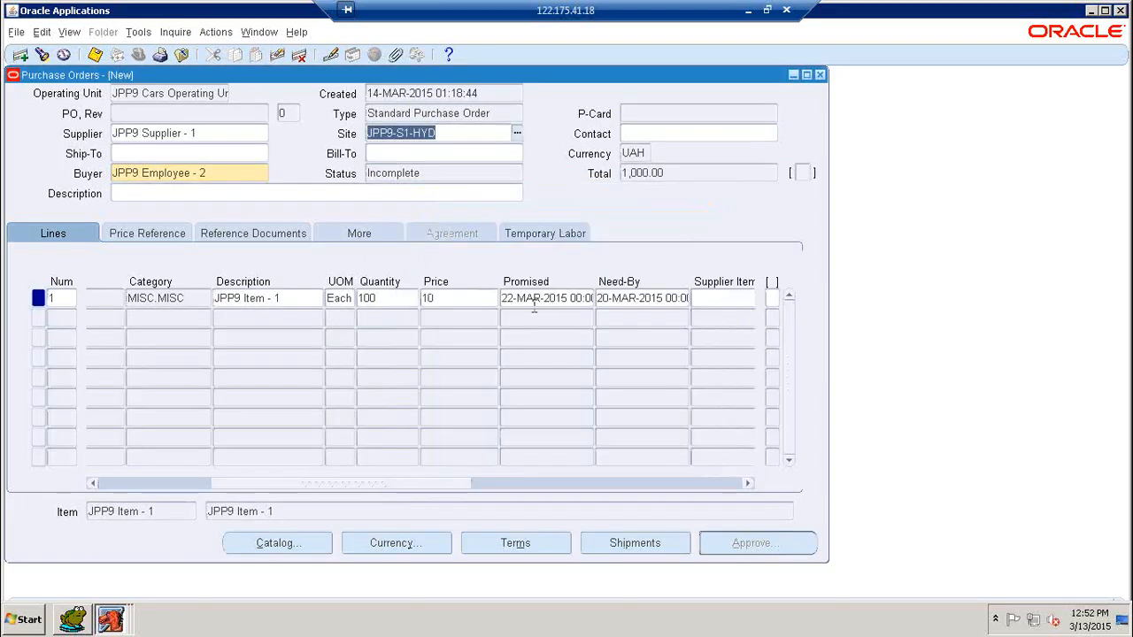
Step: Pick INR, Indian Rupee, as the order currency and confirm the Currency settings
click(383, 543)
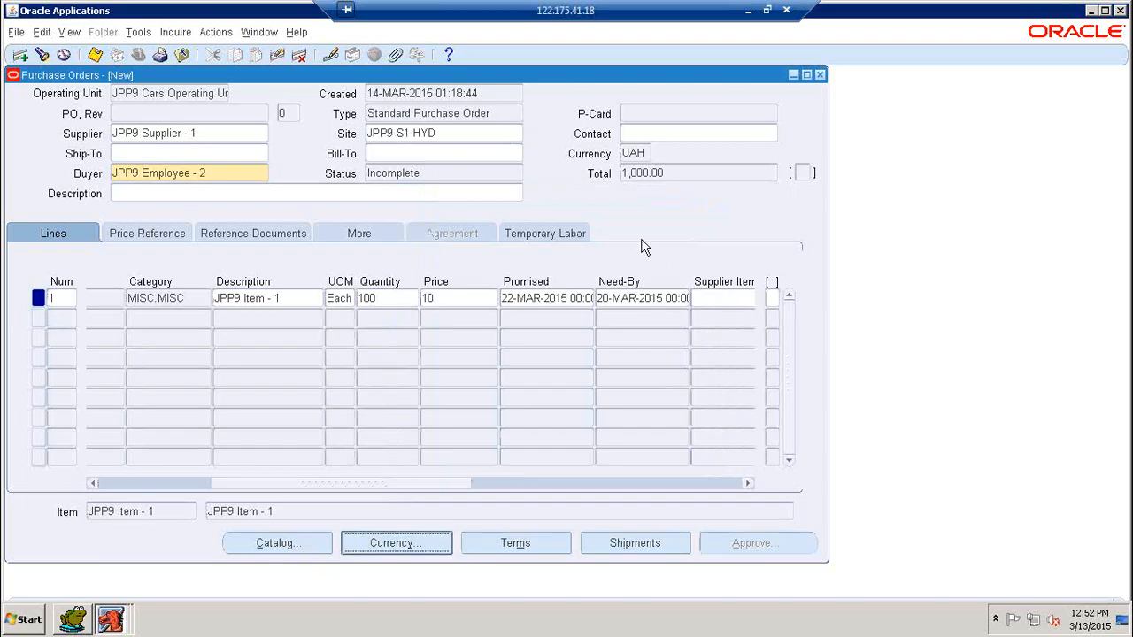
click(425, 273)
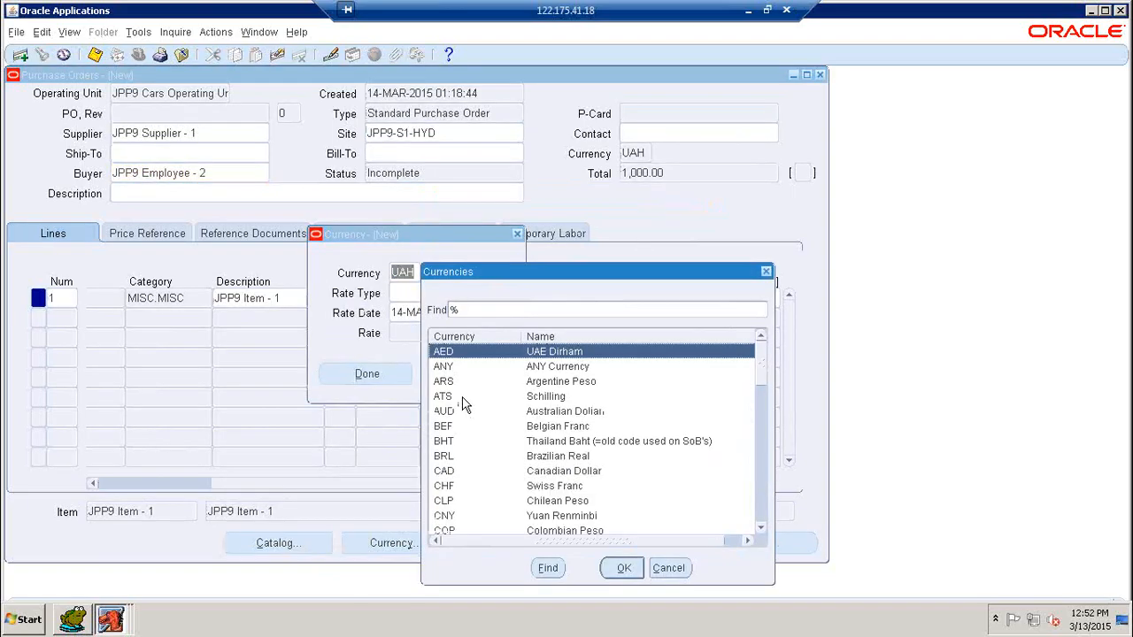
text(i)
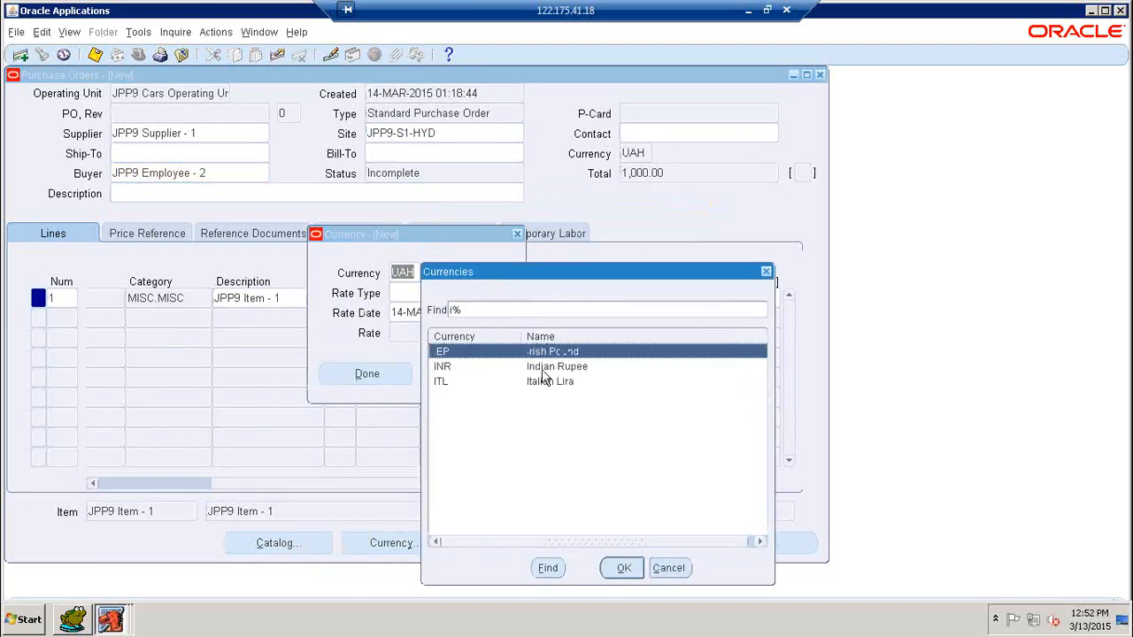
click(541, 369)
click(616, 567)
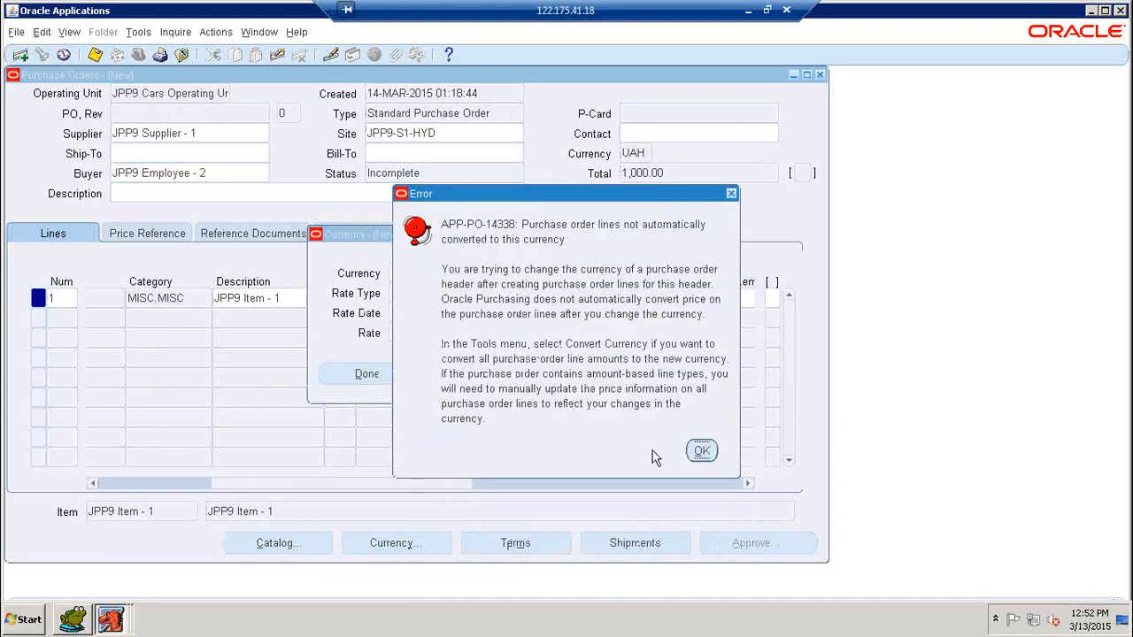
click(701, 452)
click(403, 379)
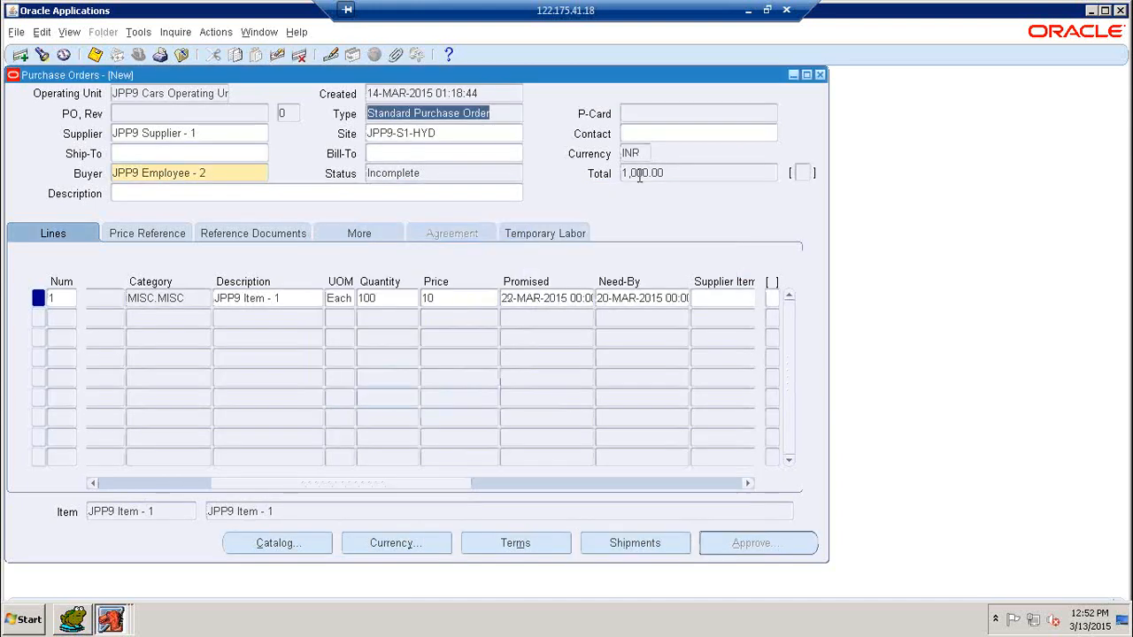
Step: Recheck the supplier, site and INR currency settings on the order
click(429, 135)
click(241, 133)
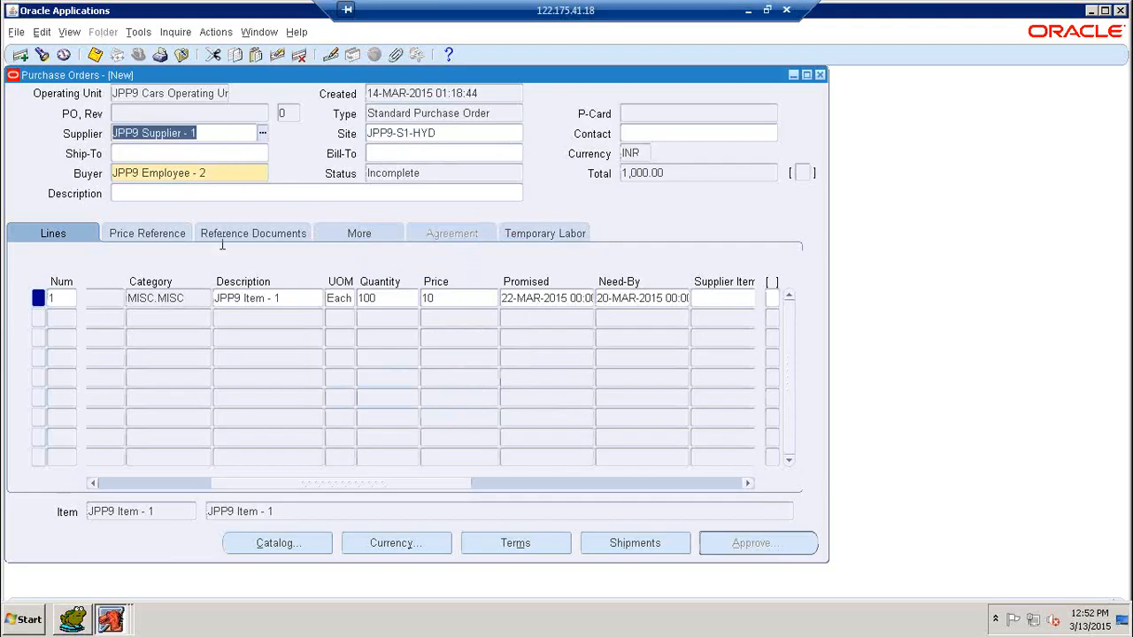
drag(328, 486, 203, 488)
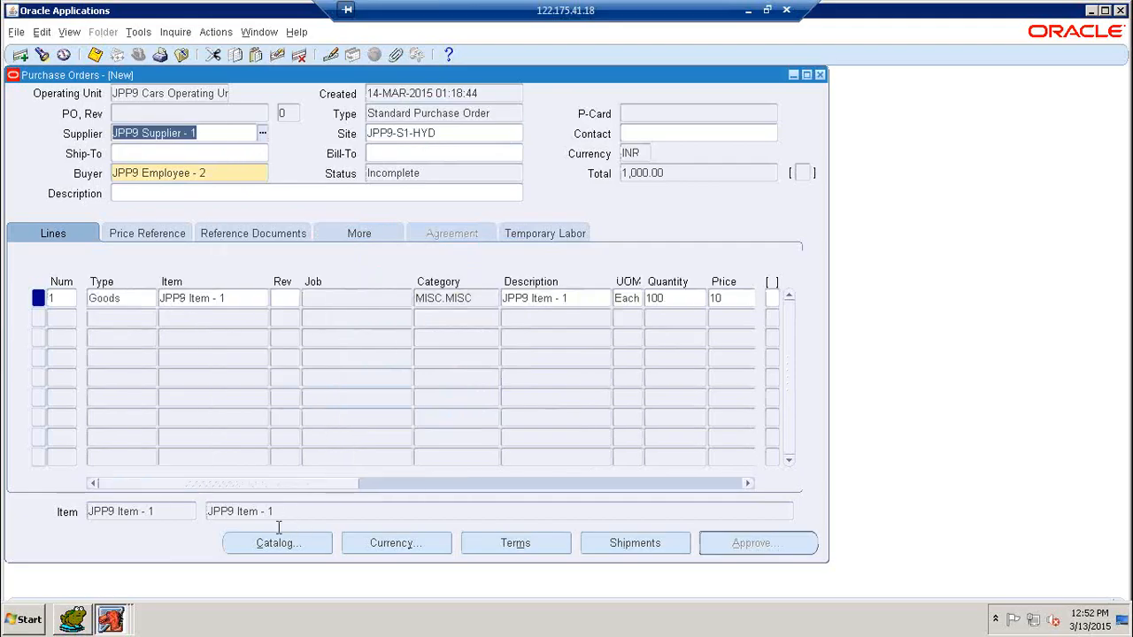
click(378, 550)
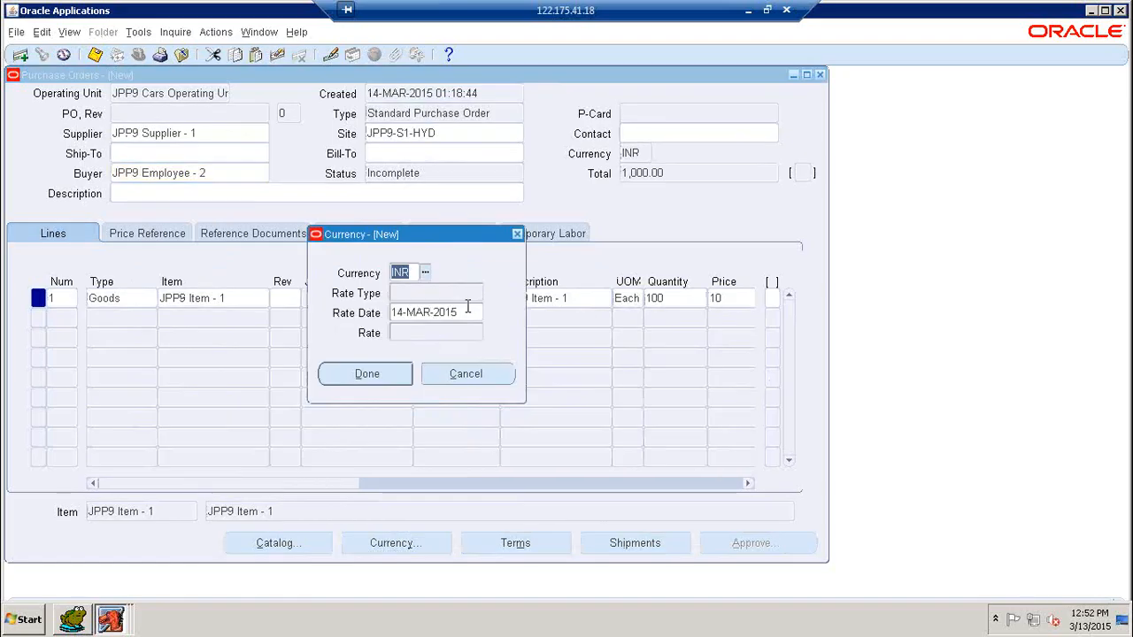
click(400, 373)
click(511, 545)
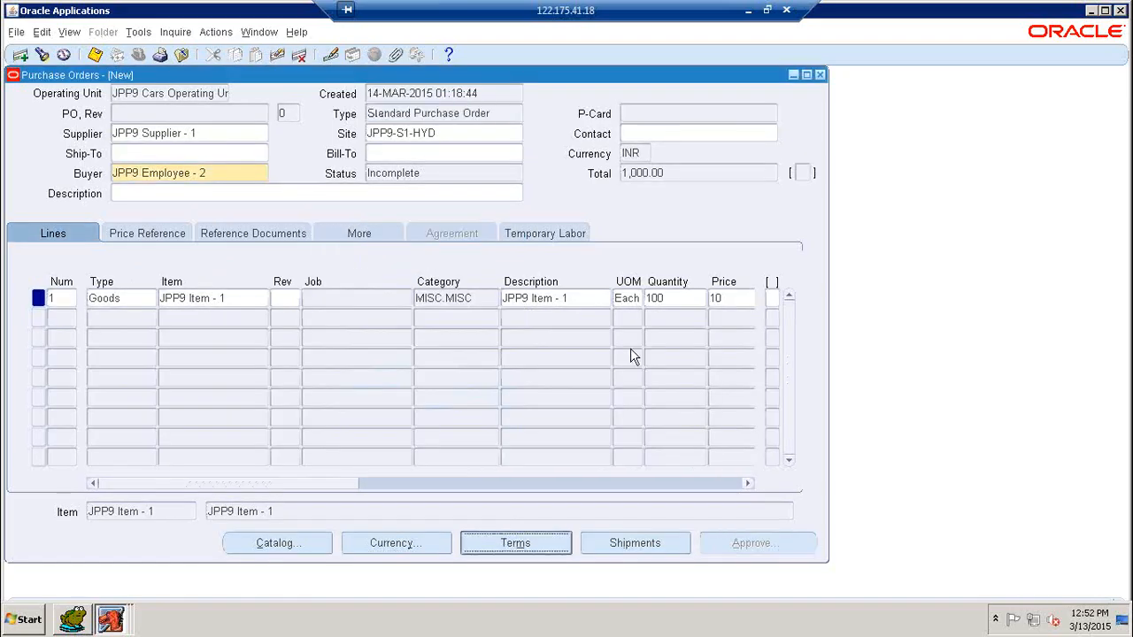
Step: Set the freight terms to COD, leaving the empty carrier list unset
click(374, 173)
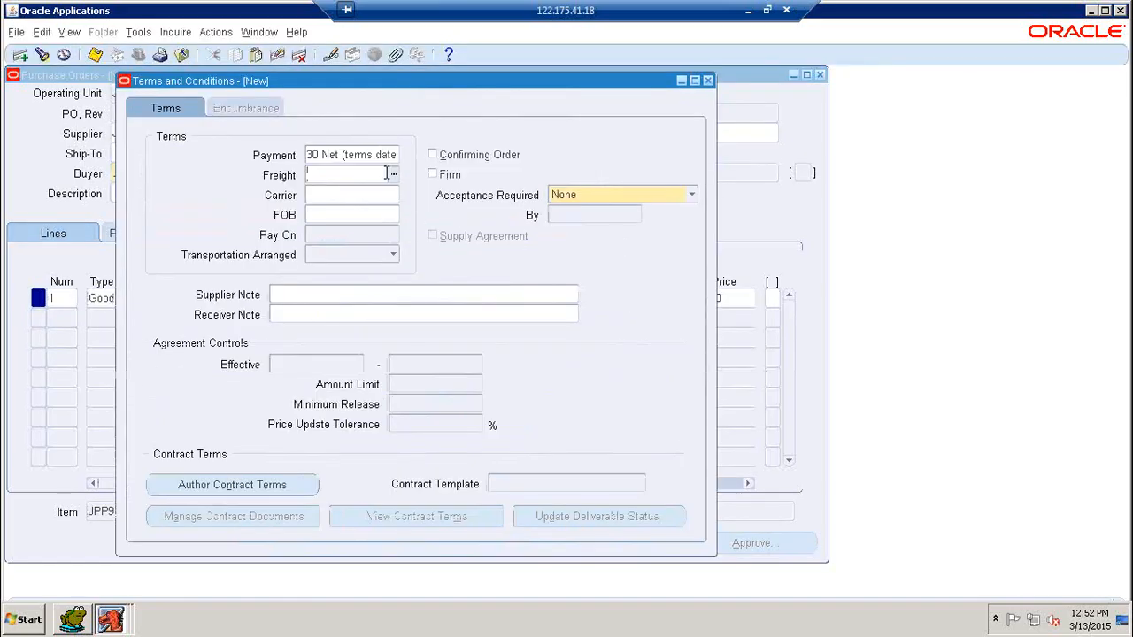
click(394, 174)
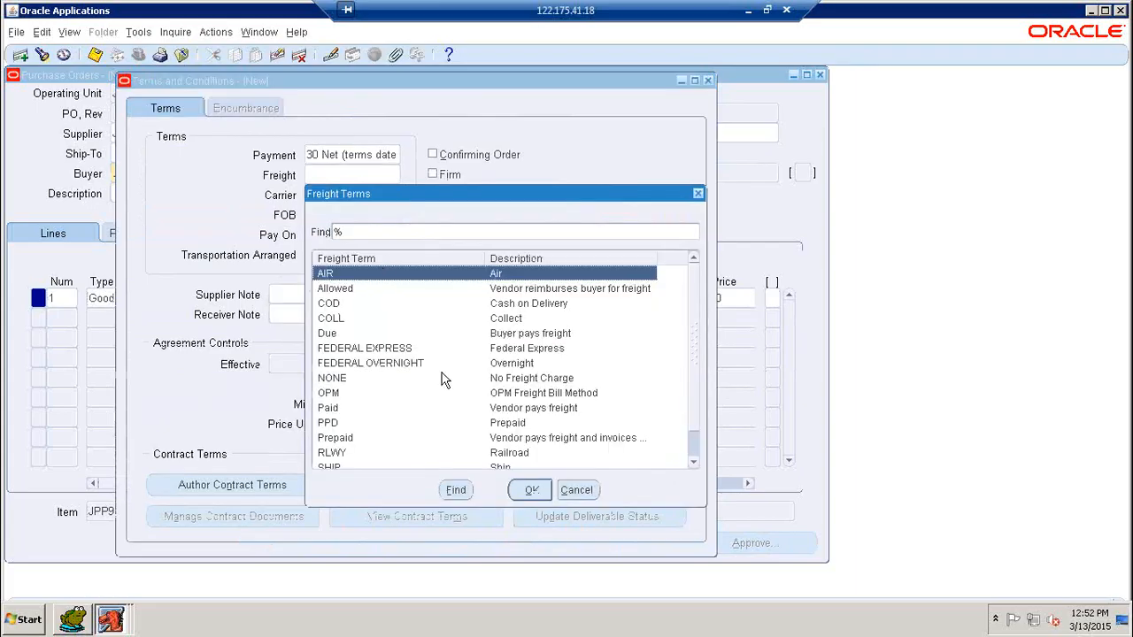
click(520, 306)
click(530, 491)
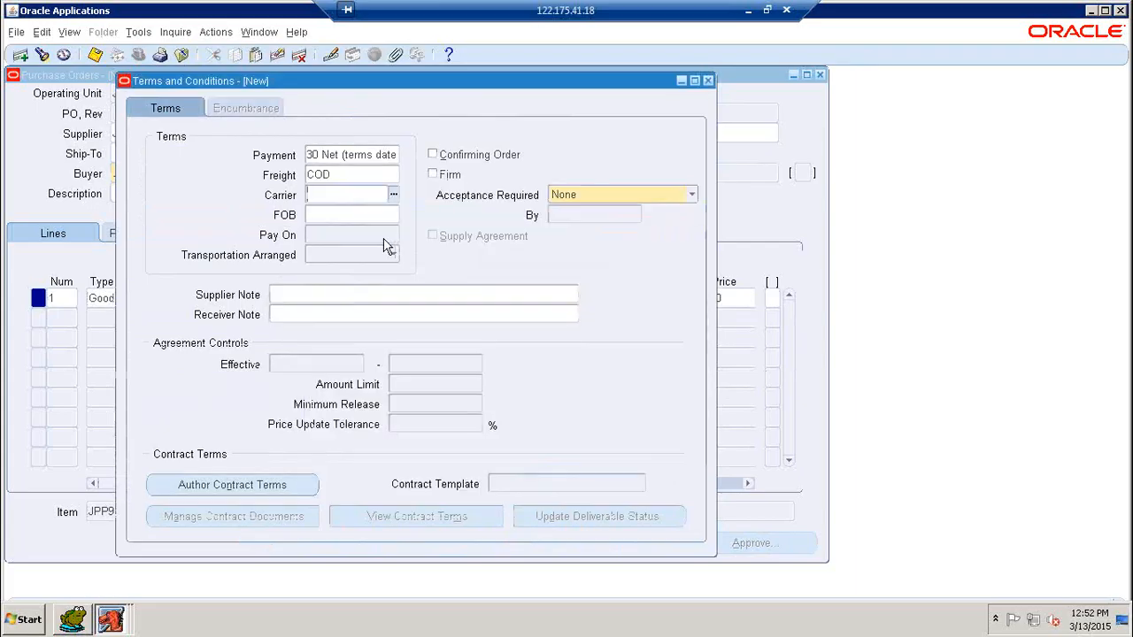
click(392, 194)
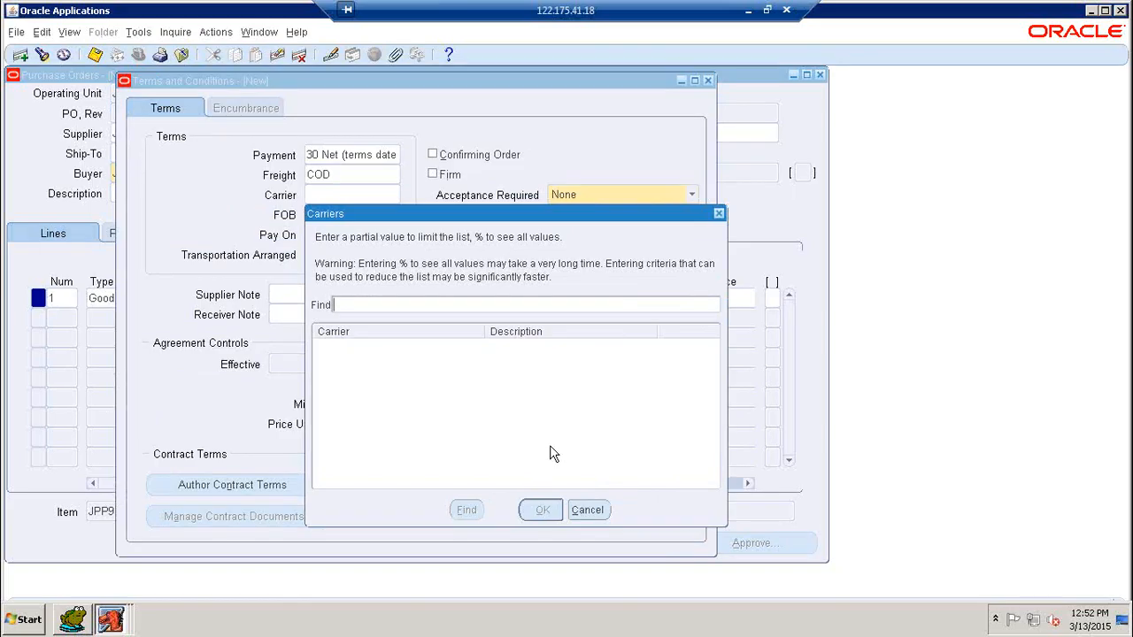
click(587, 509)
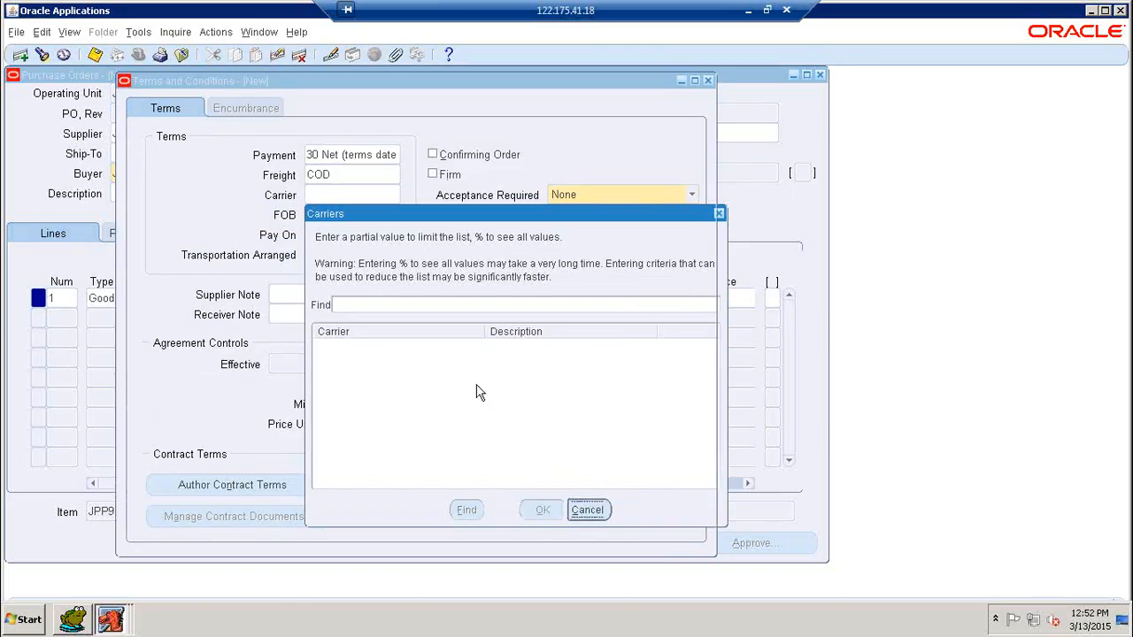
Step: Set the FOB term to DEST and close Terms and Conditions
click(365, 217)
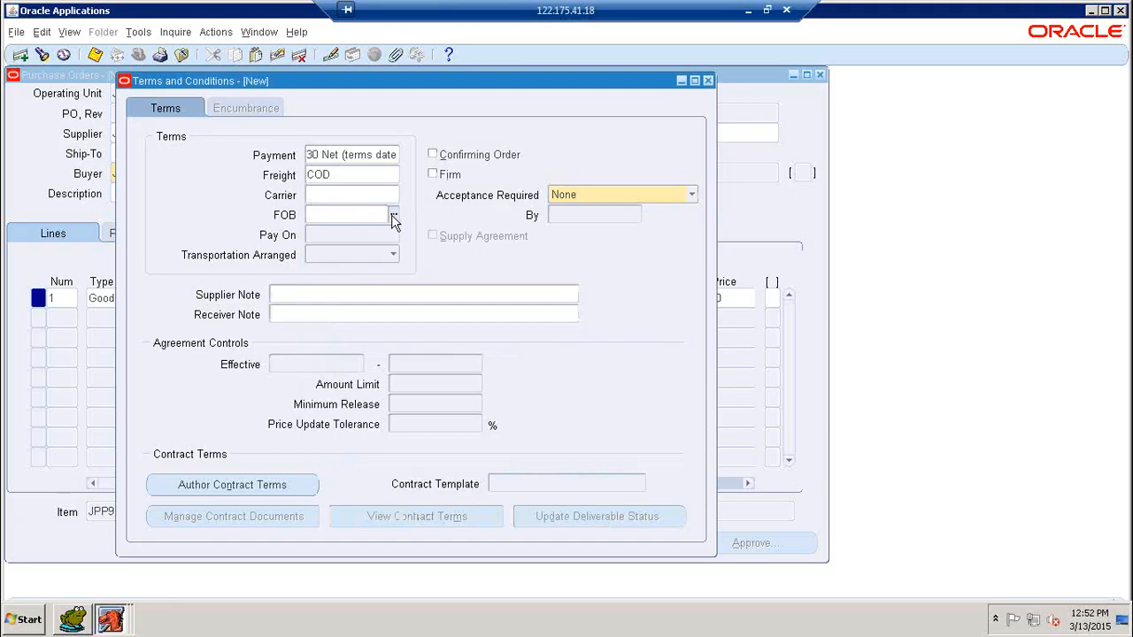
click(395, 218)
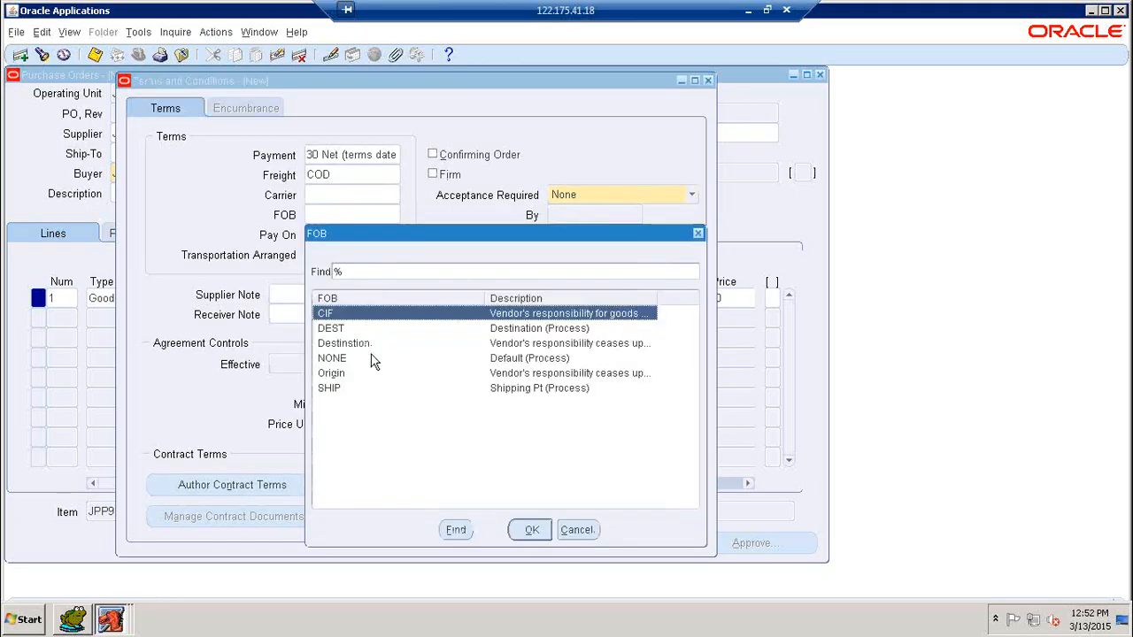
click(497, 329)
click(530, 529)
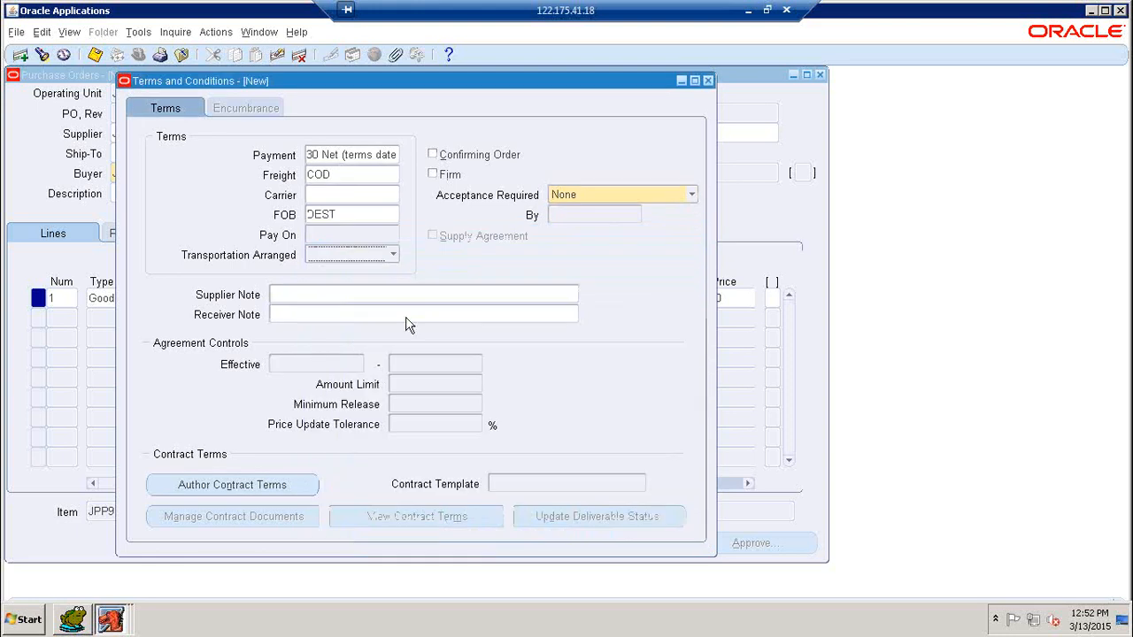
click(304, 316)
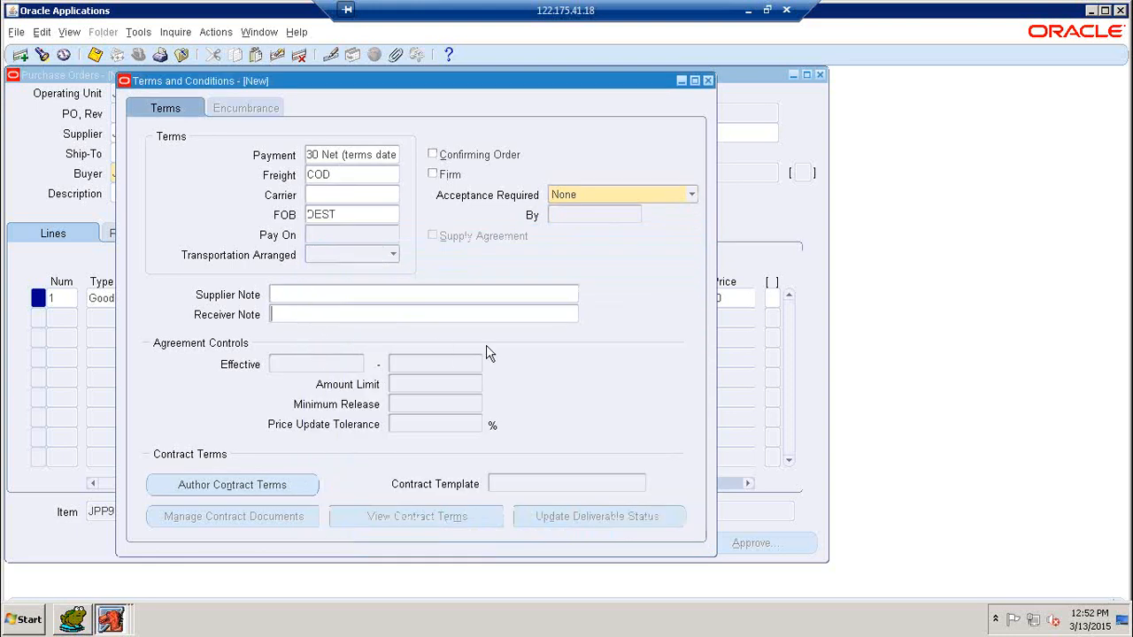
click(707, 81)
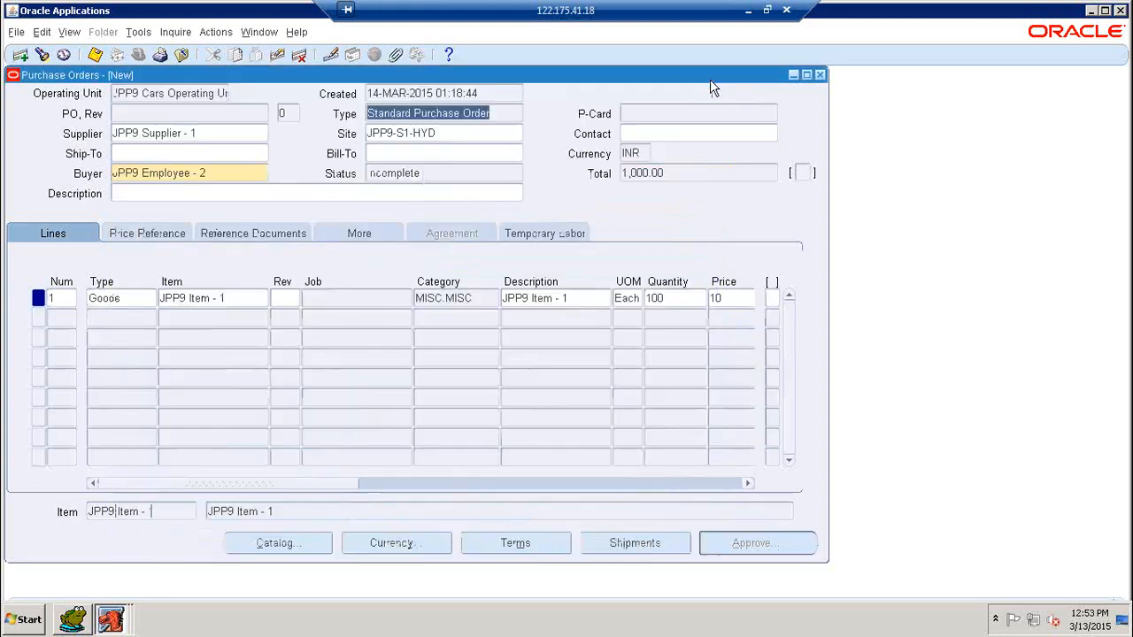
Step: Set shipment 1's ship-to location to JPP9 Locations by searching jpP% in the Ship-To list
click(621, 545)
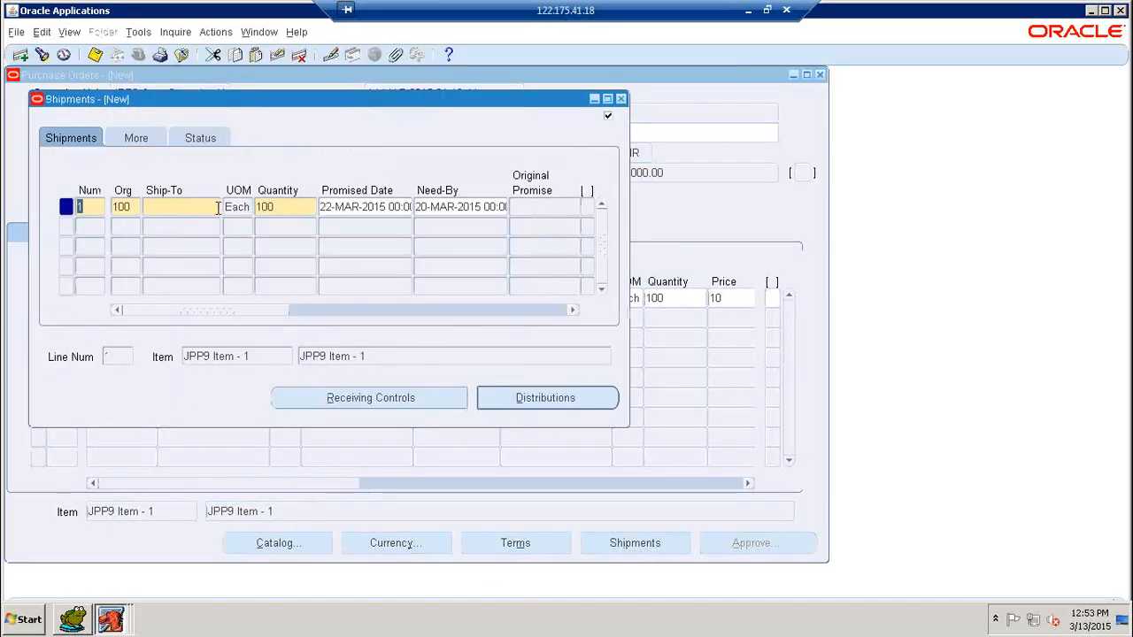
double_click(132, 208)
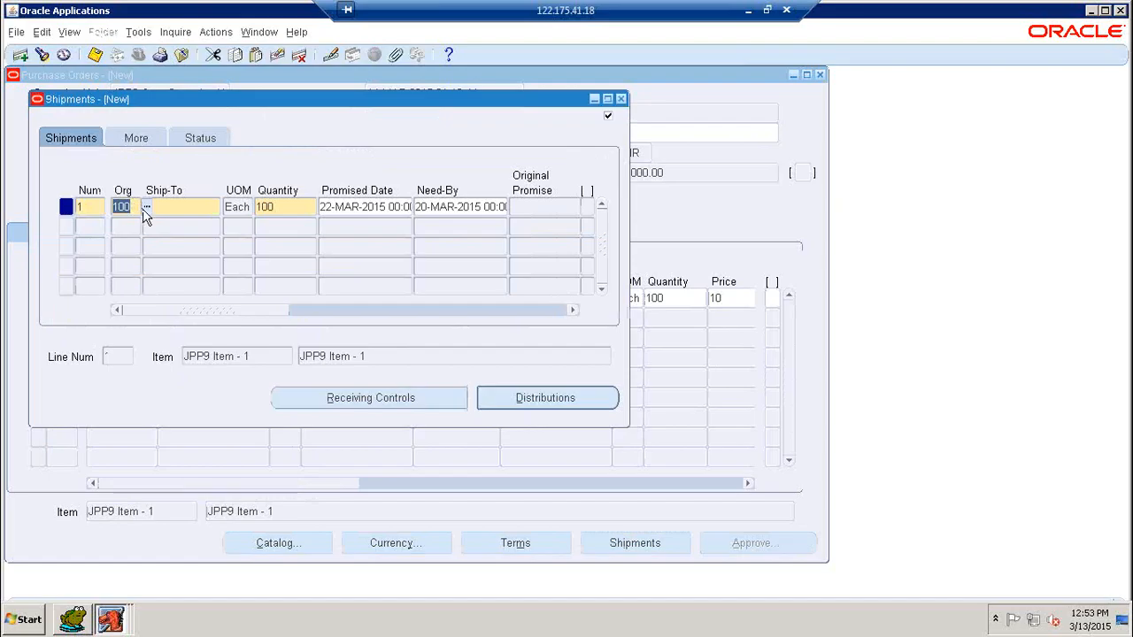
click(171, 209)
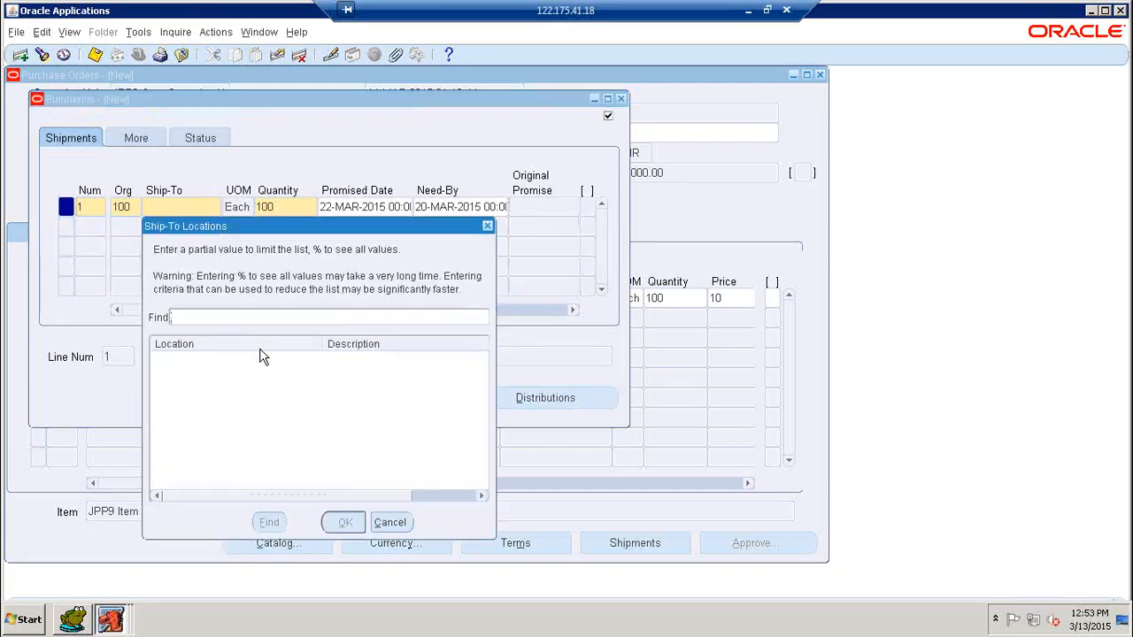
text(%)
key(Return)
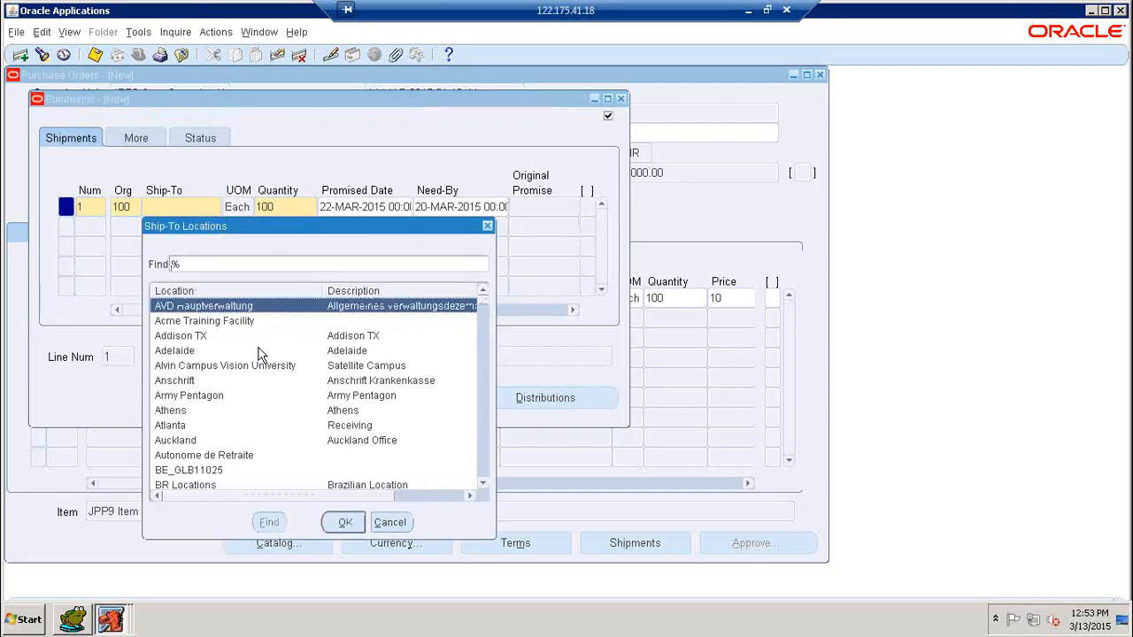
text(jpP)
key(Return)
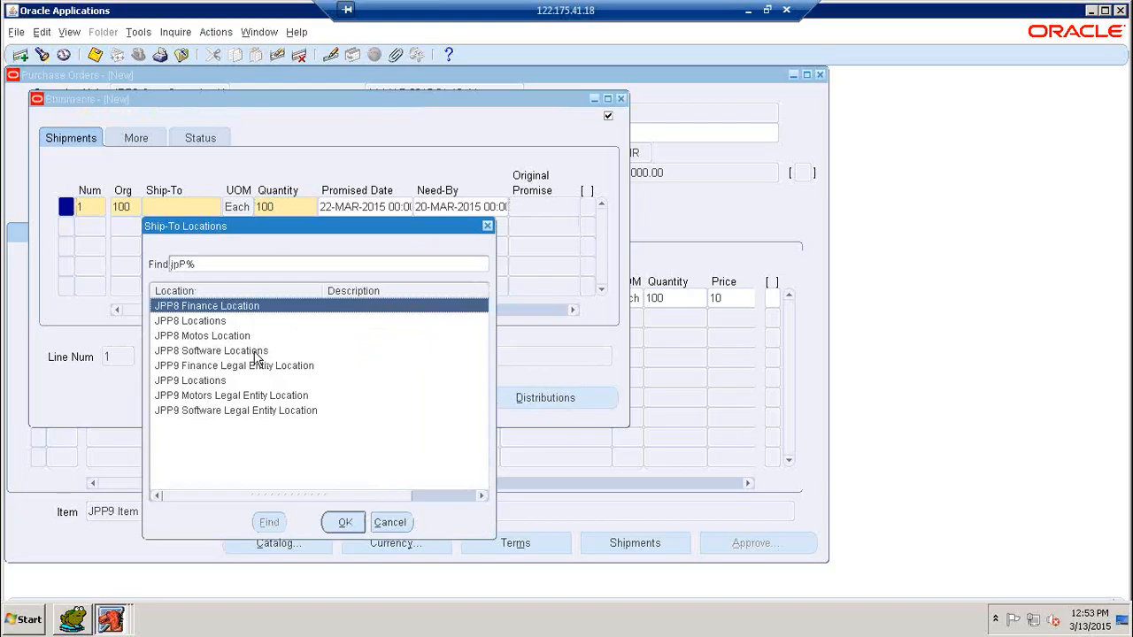
click(213, 380)
click(346, 523)
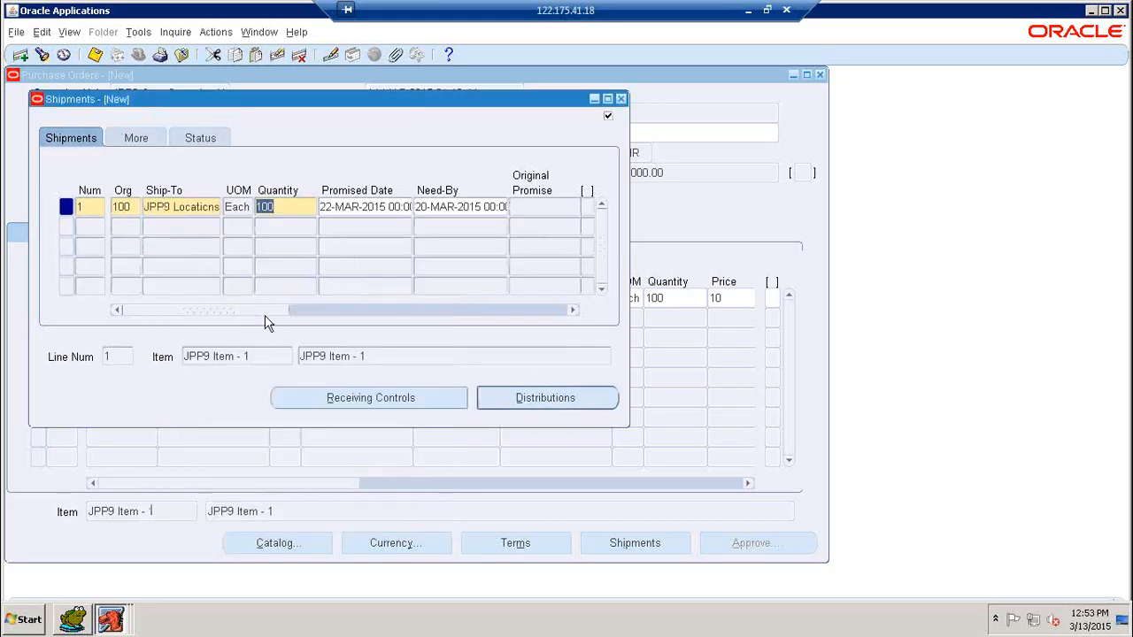
drag(265, 312, 576, 301)
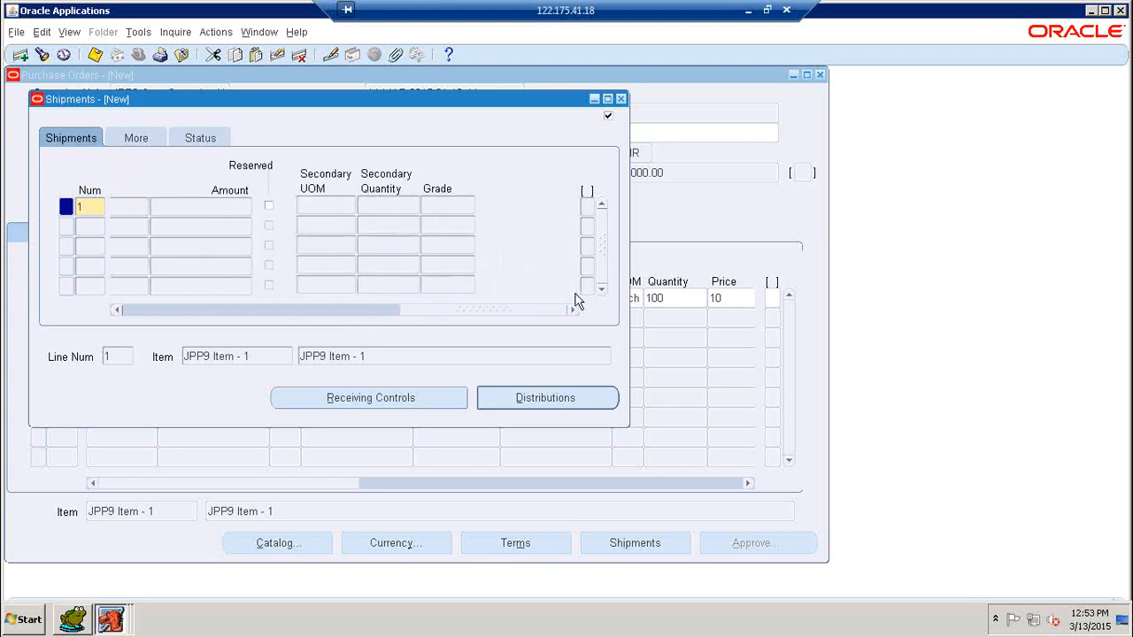
click(144, 140)
click(209, 141)
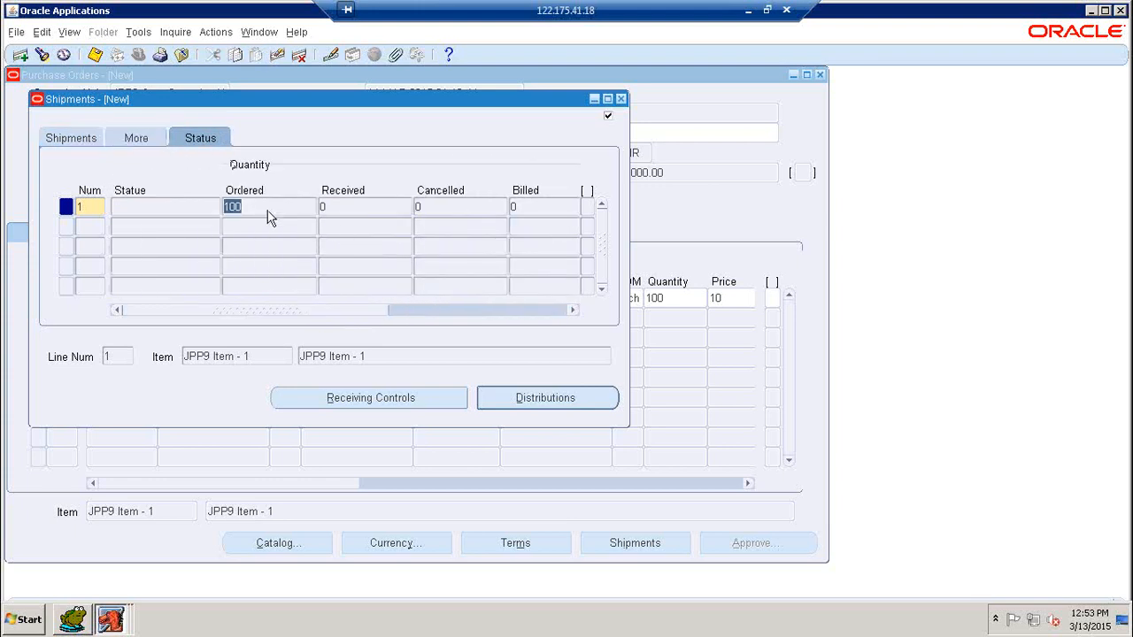
click(141, 146)
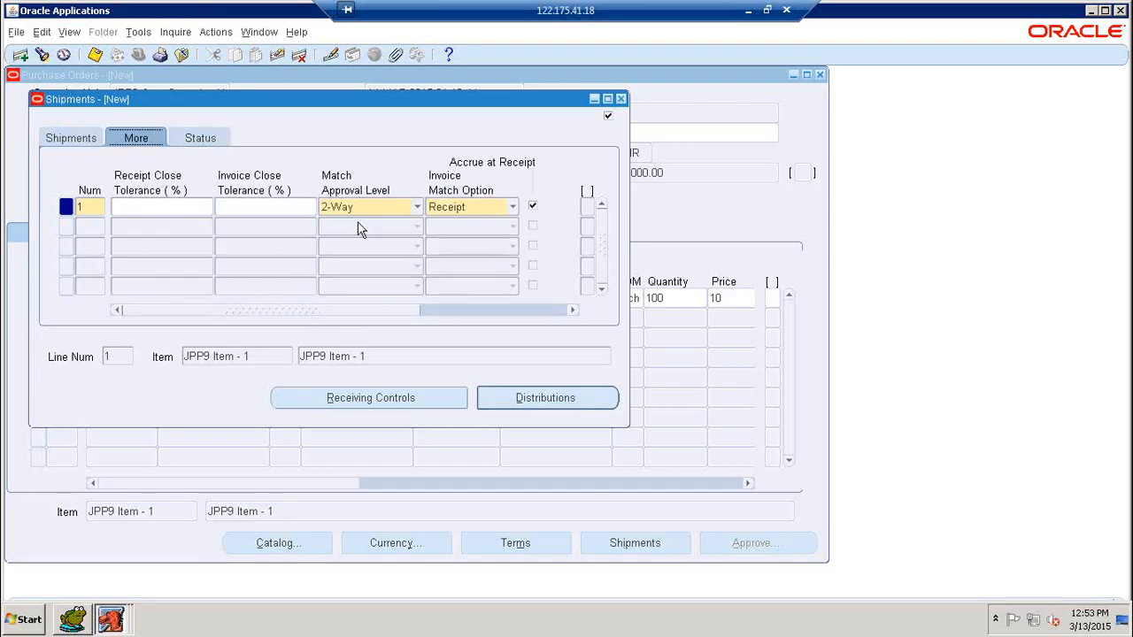
click(417, 213)
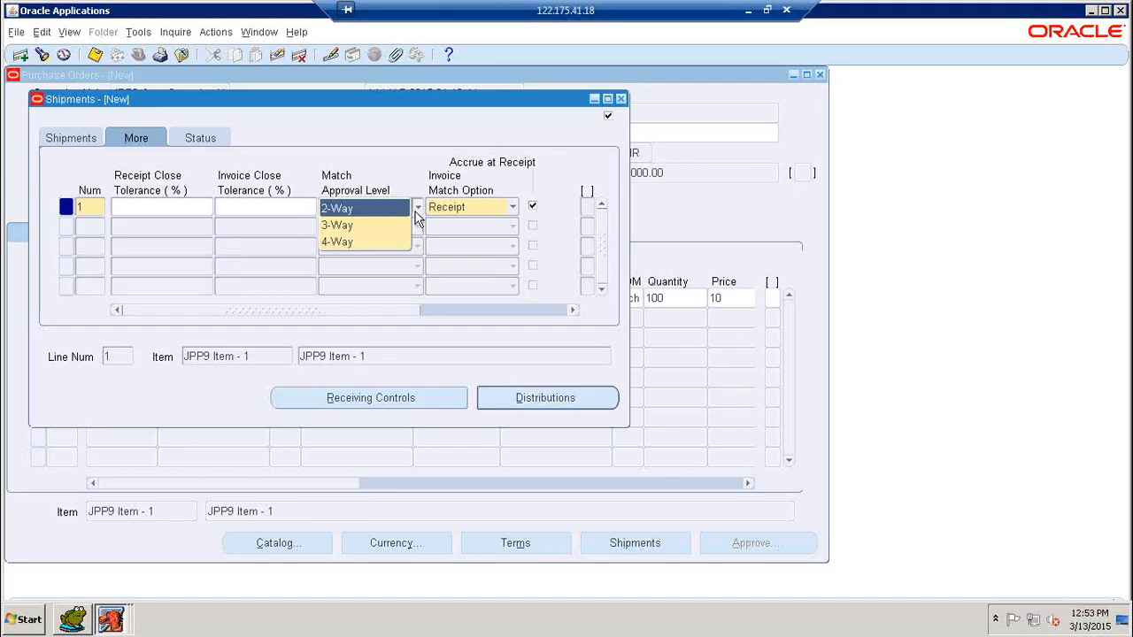
click(406, 177)
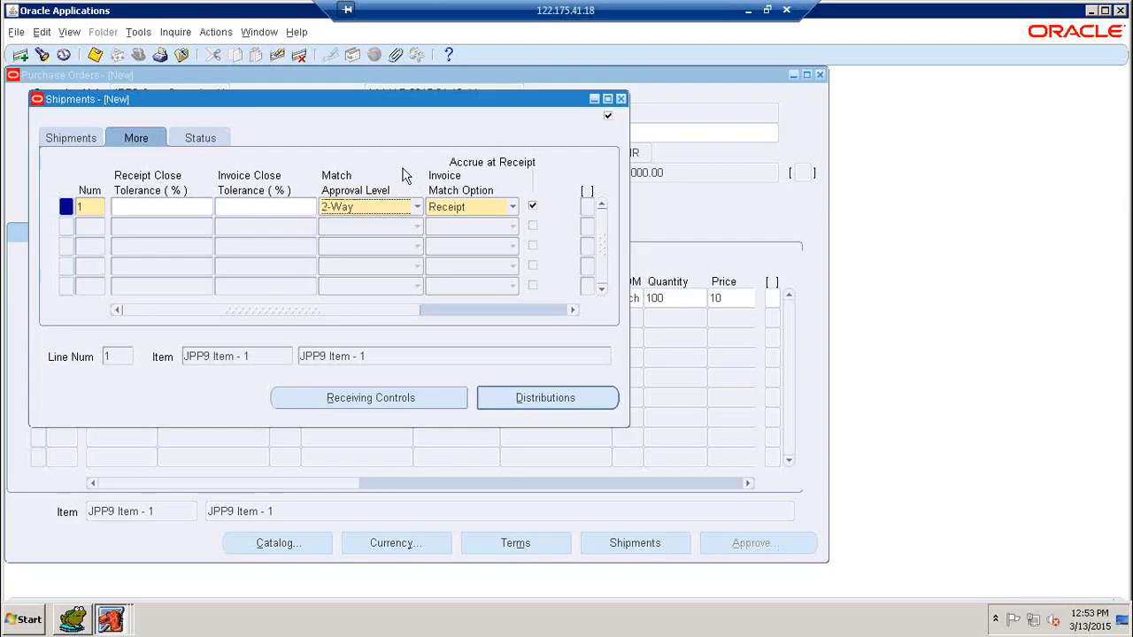
click(84, 142)
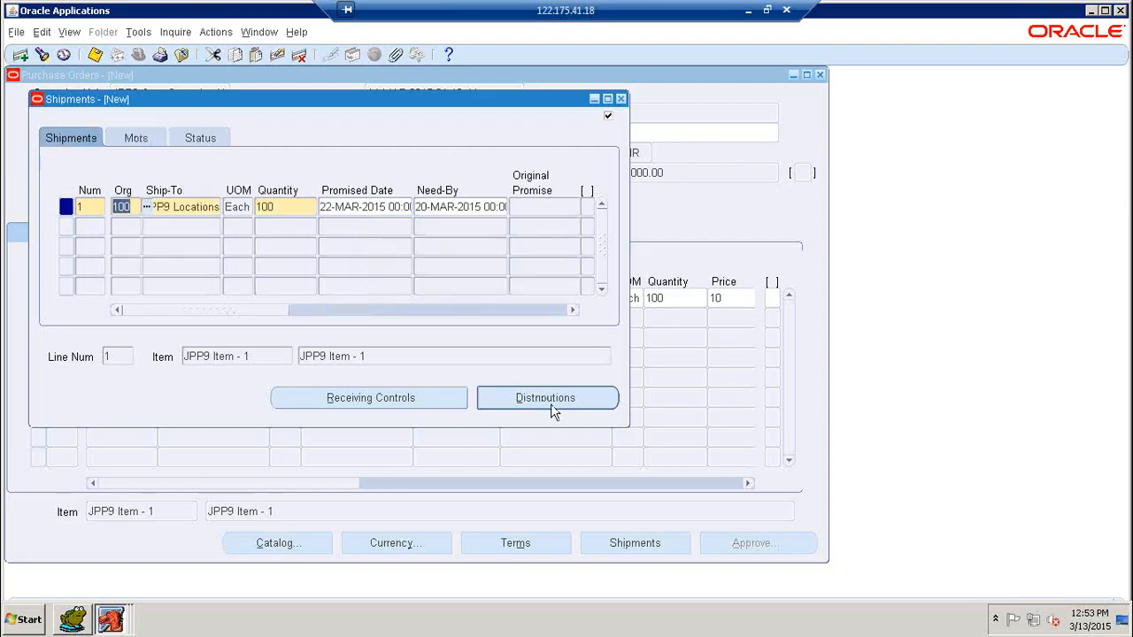
click(549, 399)
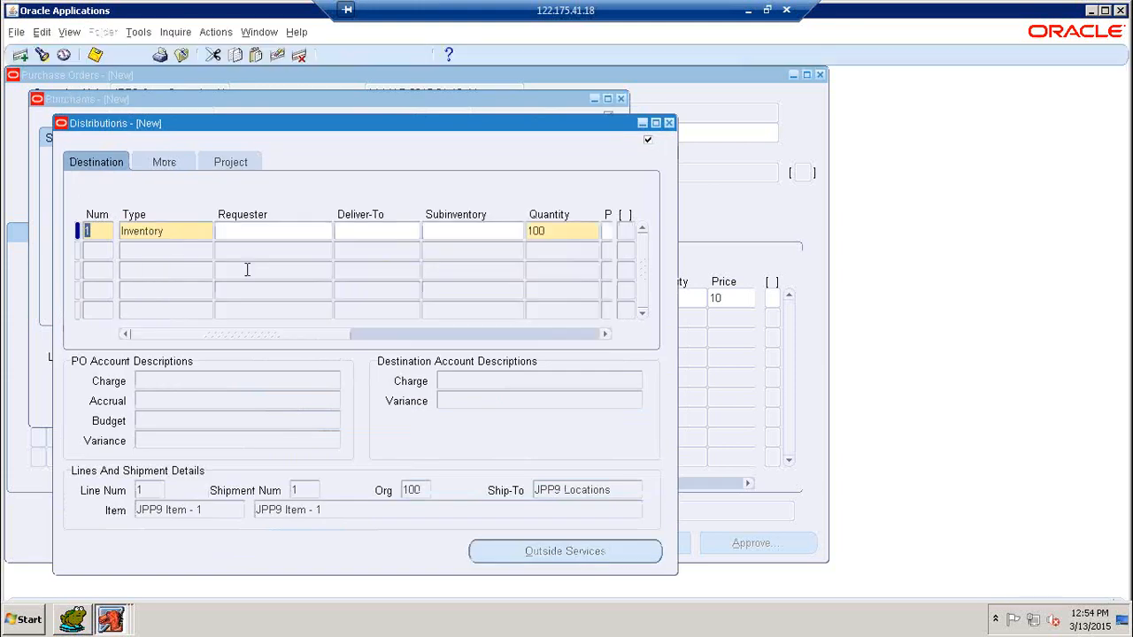
Step: Review charge account 01.01.00.00.0002, arrange the Distributions and Shipments windows, and save as PO 1
drag(286, 335, 397, 335)
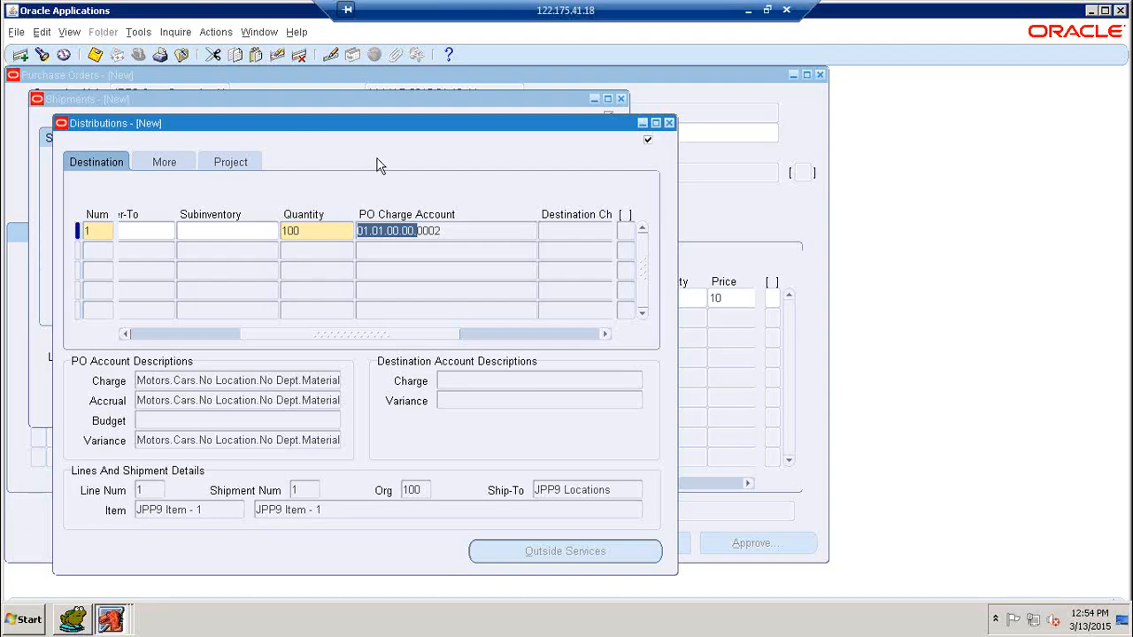
drag(345, 124, 715, 232)
click(366, 101)
drag(264, 99, 420, 185)
click(421, 237)
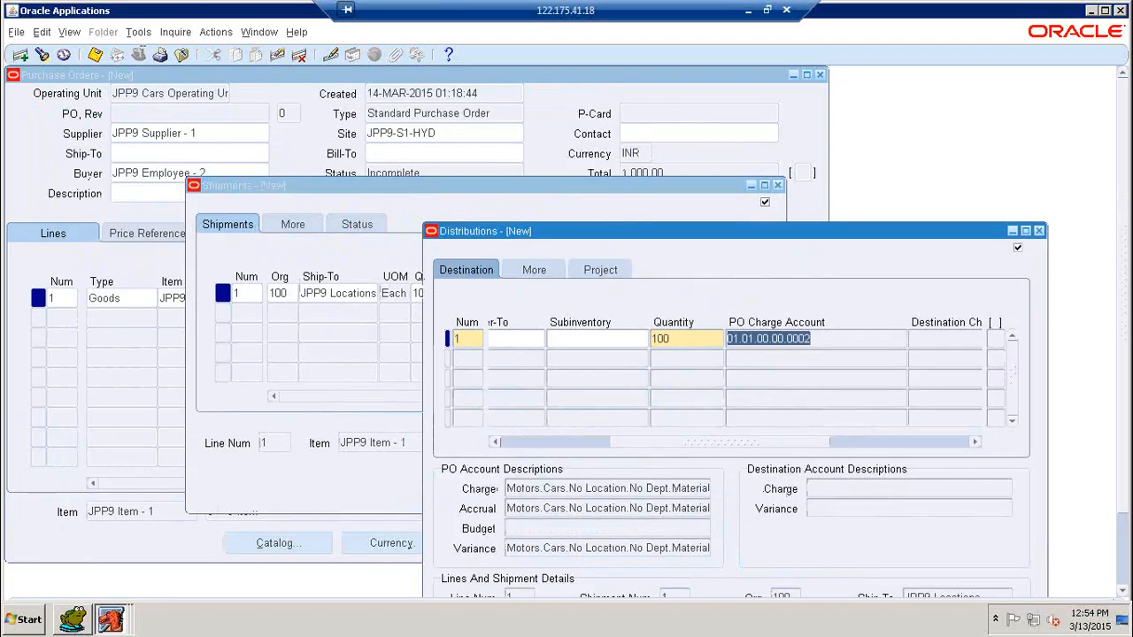
click(95, 55)
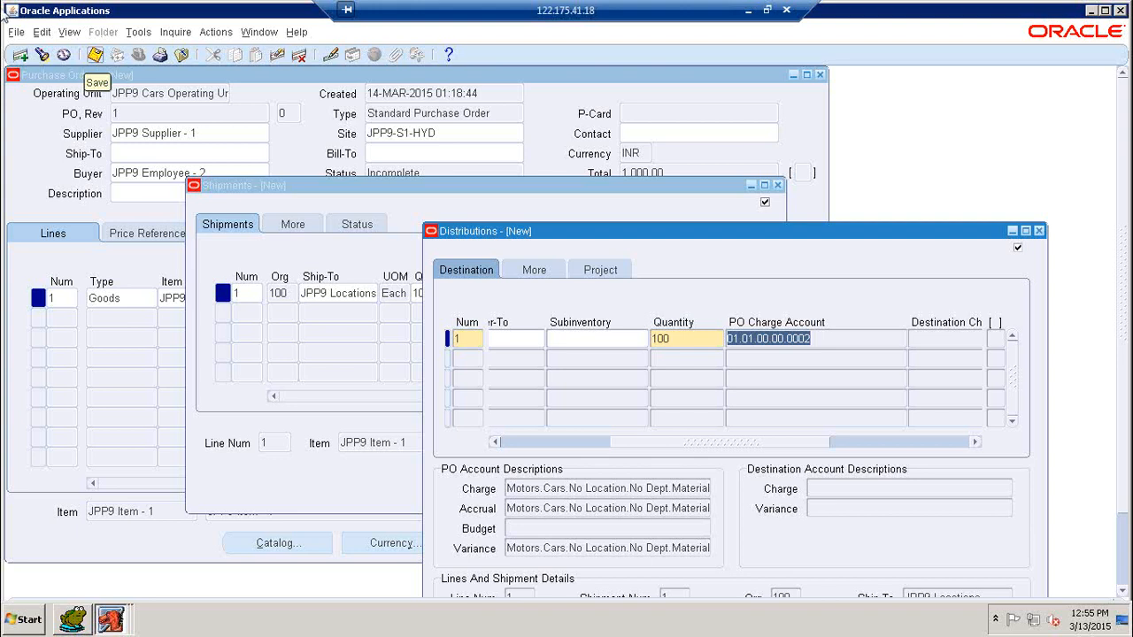
Step: Save the PO again, maximize Oracle Applications, and close the Distributions and Shipments windows
click(97, 58)
click(1104, 10)
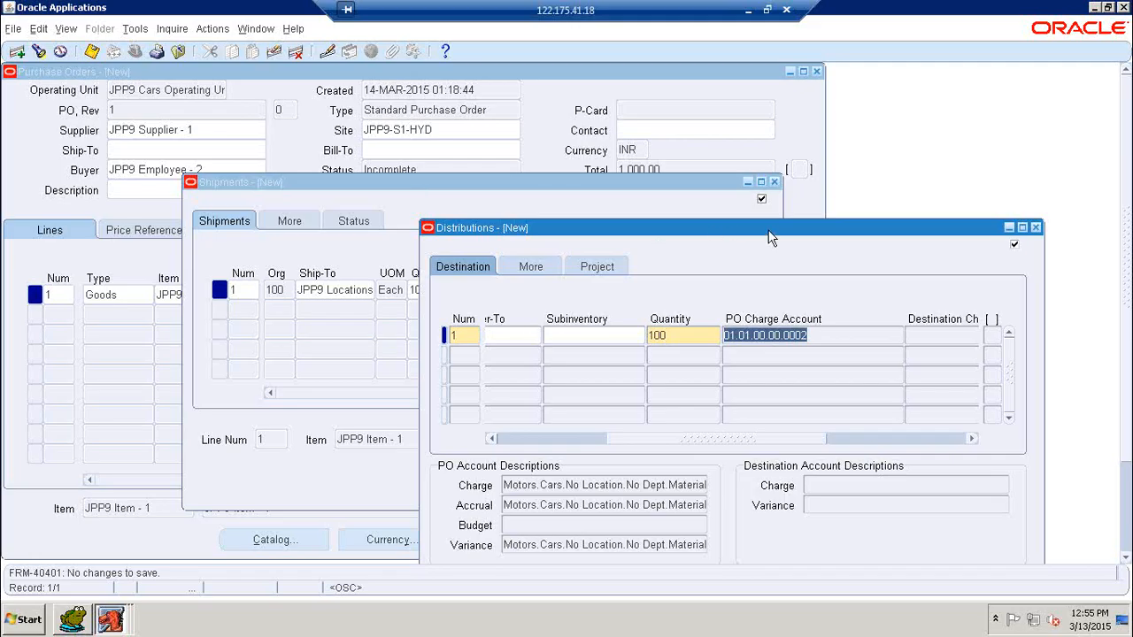
drag(770, 238, 414, 157)
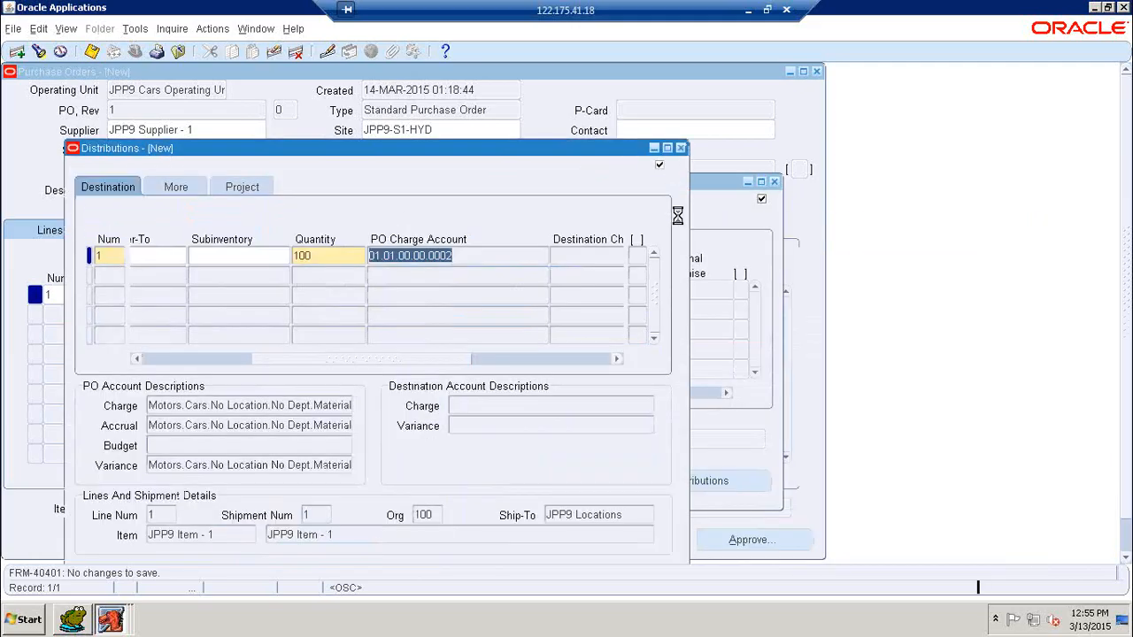
click(681, 147)
click(774, 182)
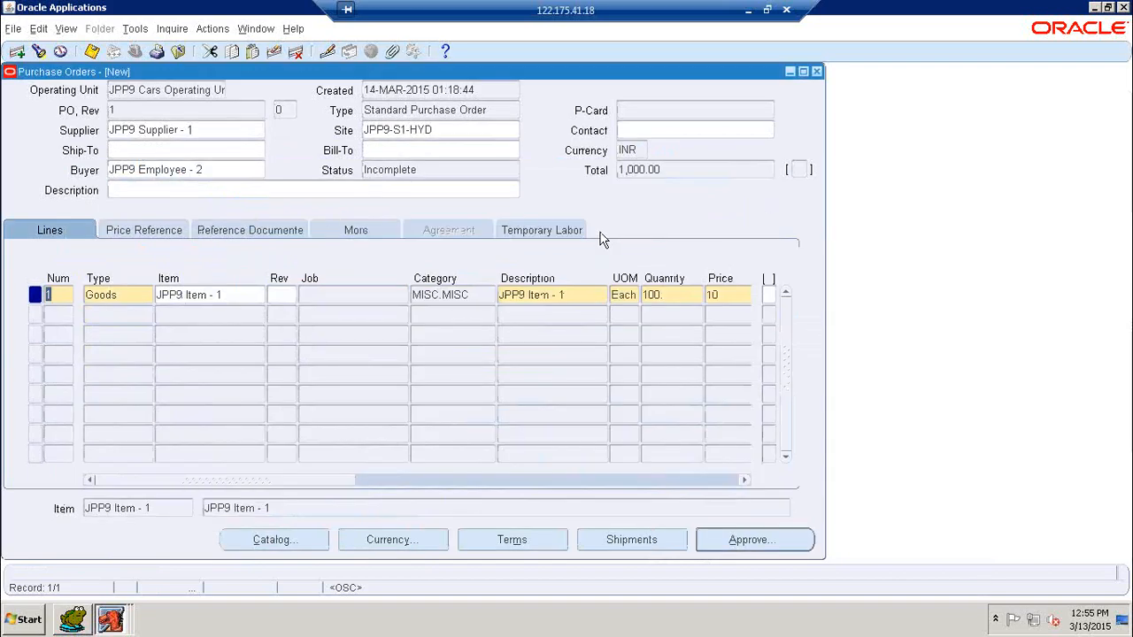
Step: Refresh the desktop, restore Toad, and add a blank line after the PO_HEADERS_ALL query
key(super+d)
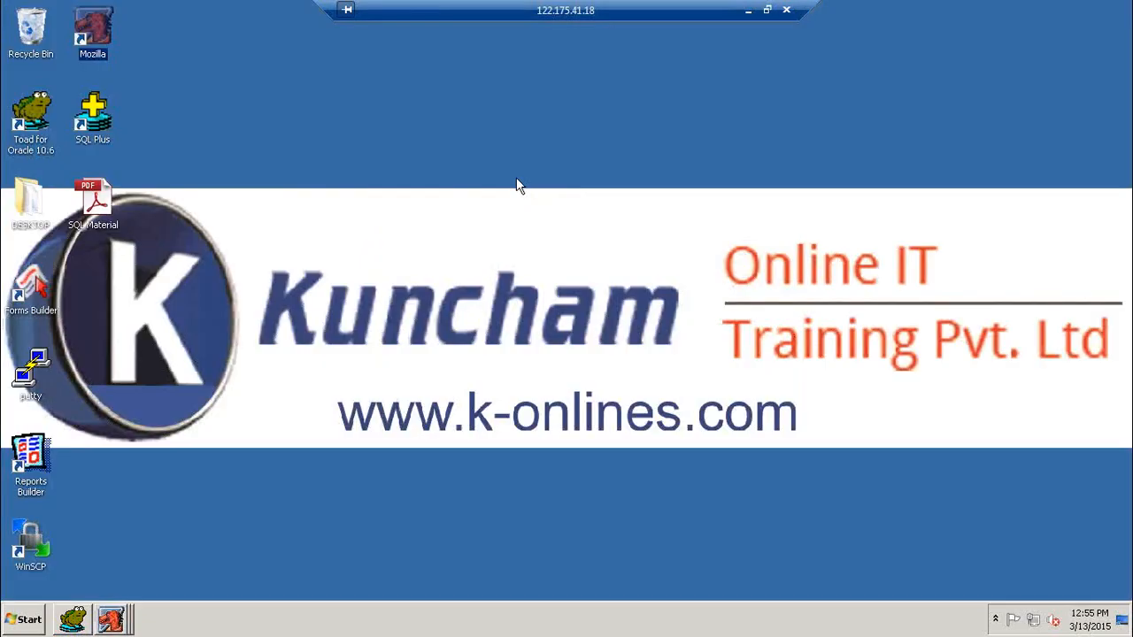
right_click(516, 178)
click(541, 215)
click(73, 618)
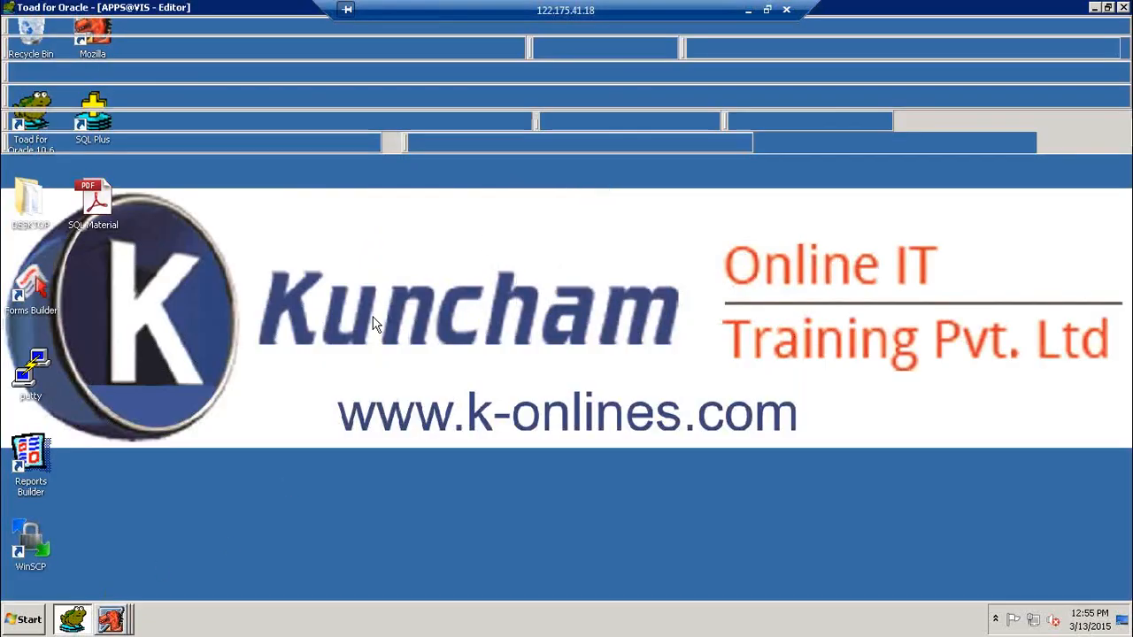
key(ctrl+End)
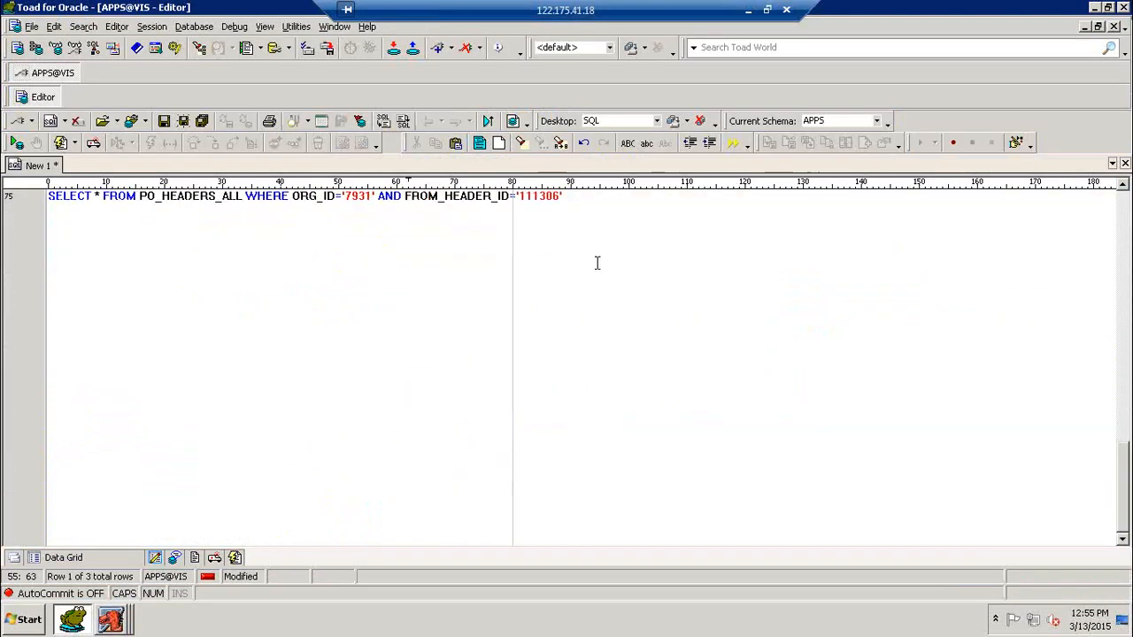
key(Return)
key(Return)
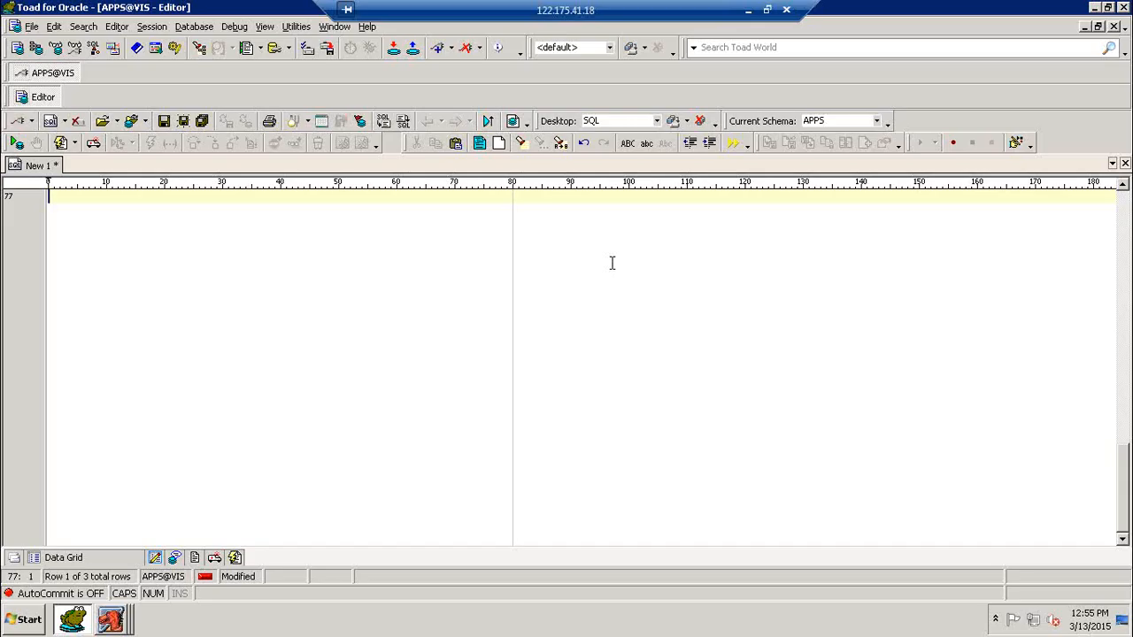
Step: Query PO_HEADERS_ALL for SEGMENT1='1', then add ORG_ID='7931' and rerun it
text(SELECT * FROM PO_HE)
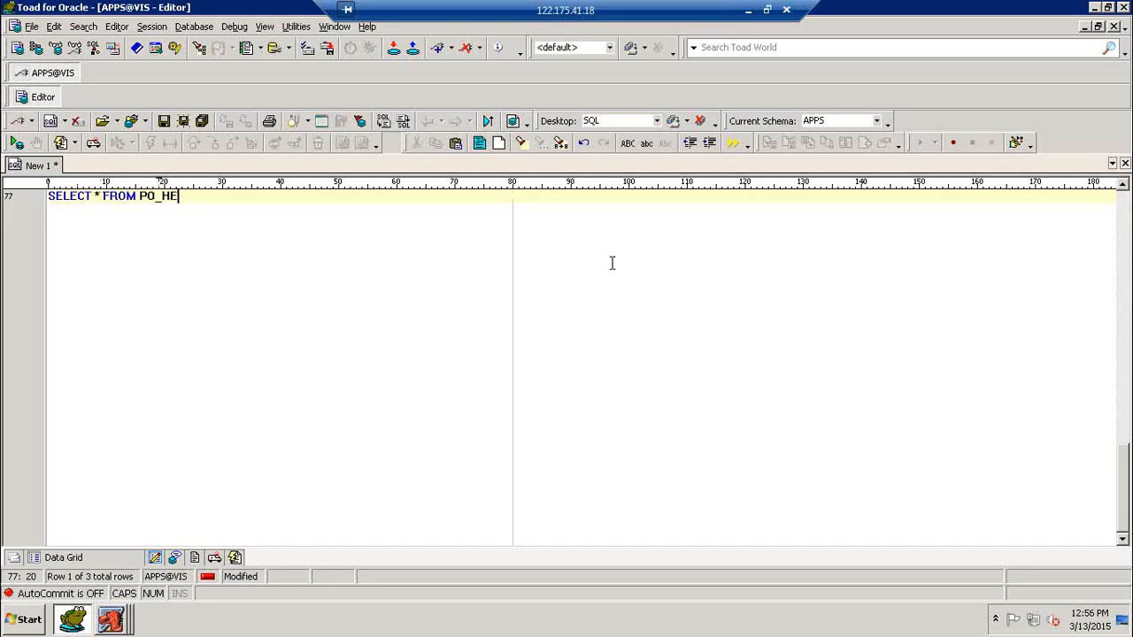
text(ADERS_ALL WHERE SEGMENT)
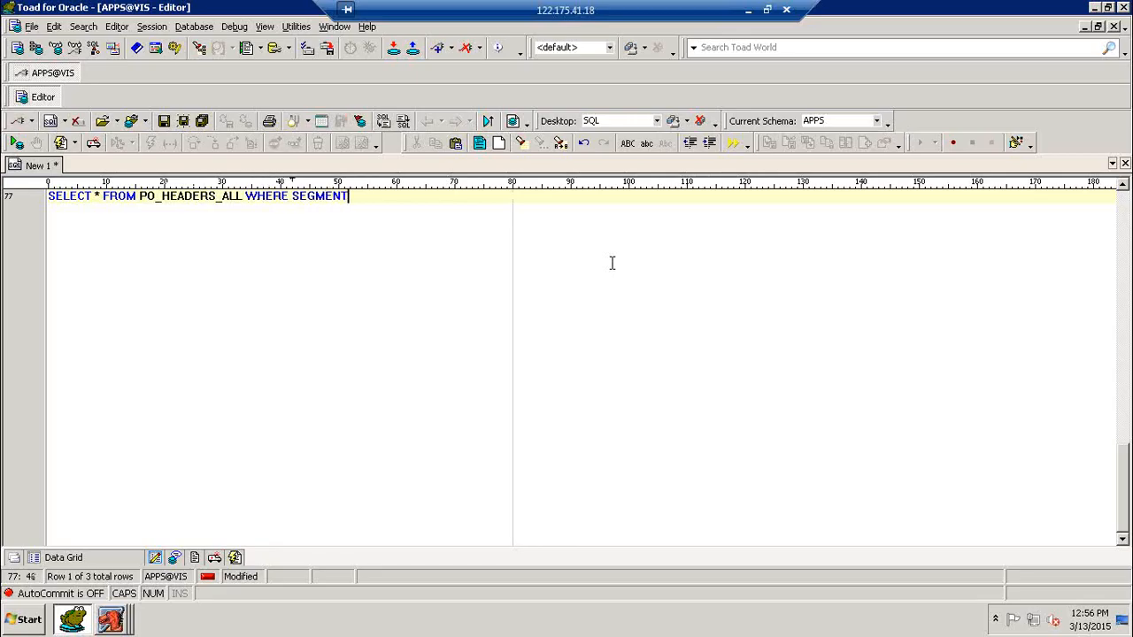
text(1='1')
key(F9)
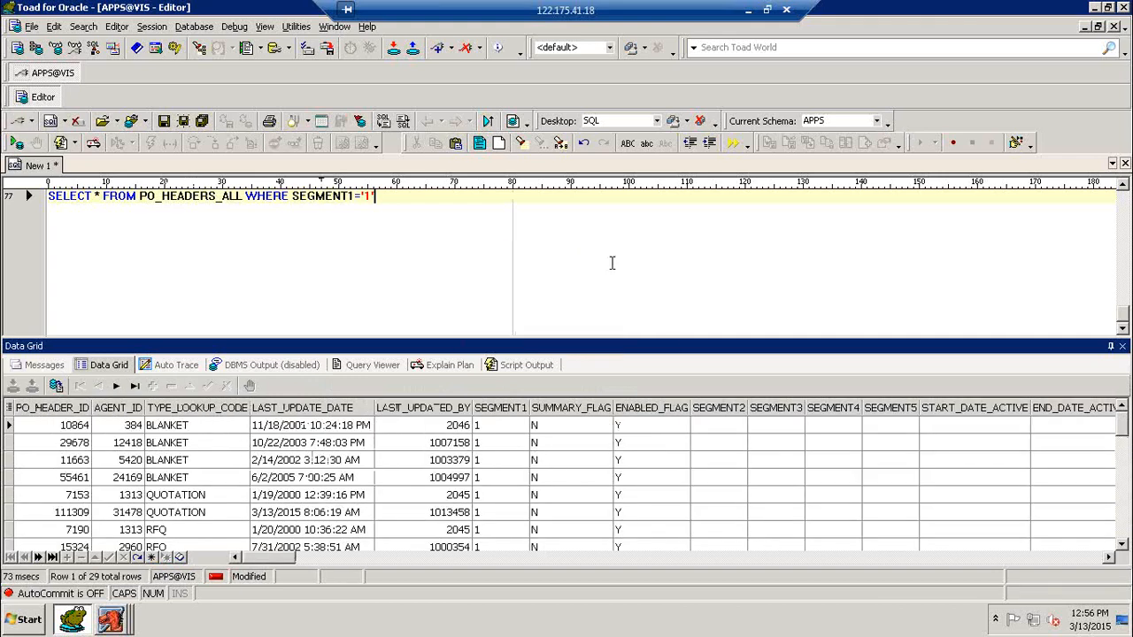
text(AND ORG_)
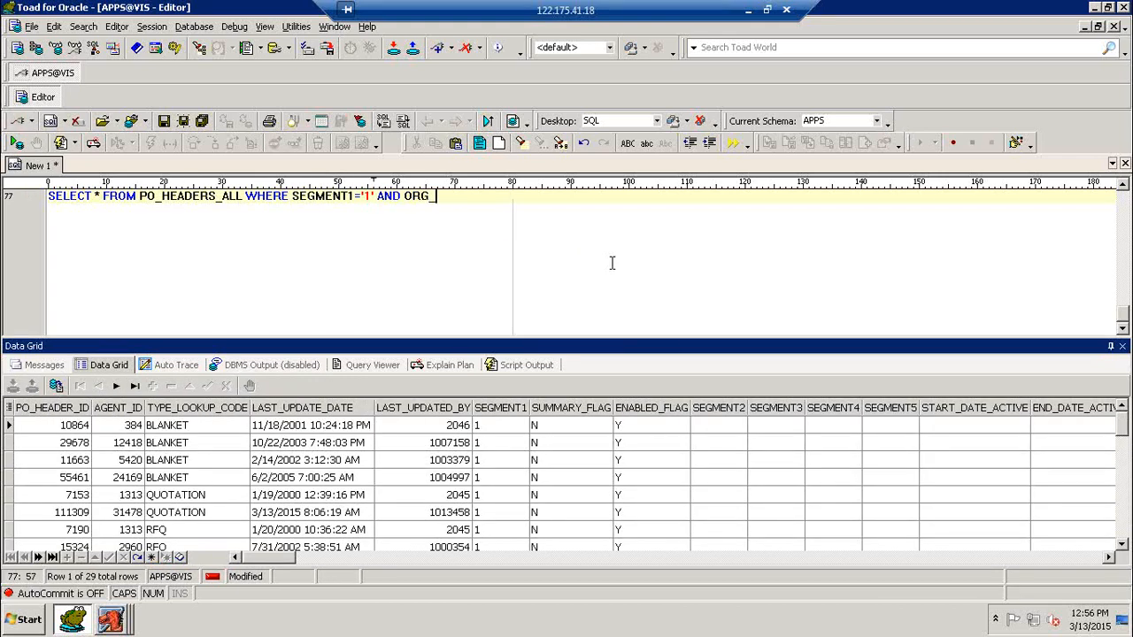
text(ID='7931')
key(F9)
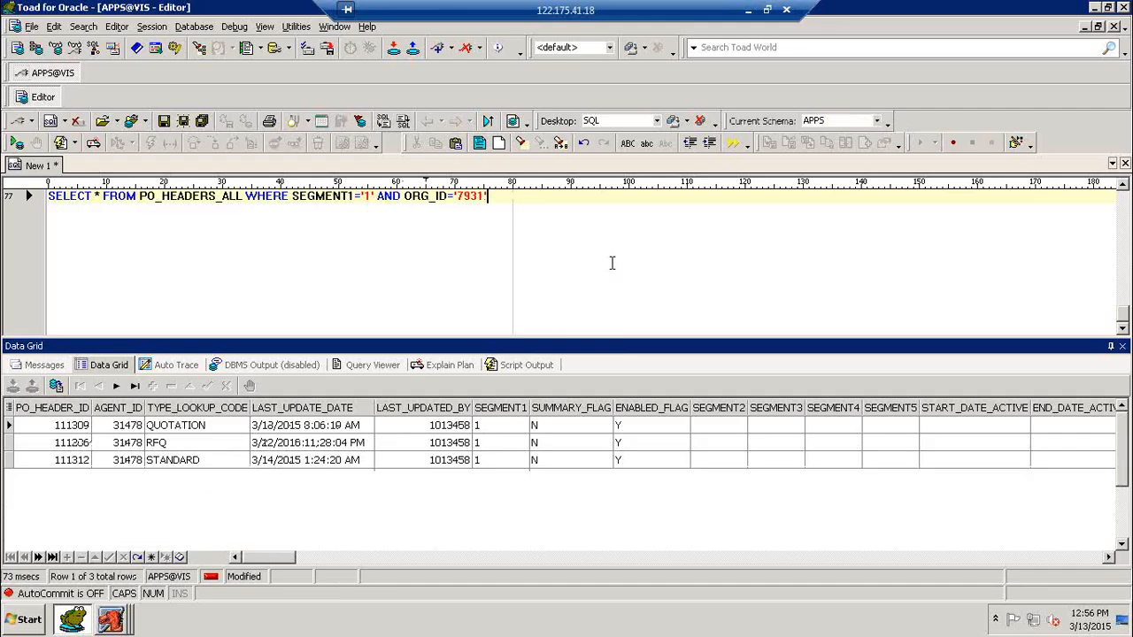
Step: Inspect the STANDARD row with ENTER_PO creation method, then start a new editor line
click(188, 468)
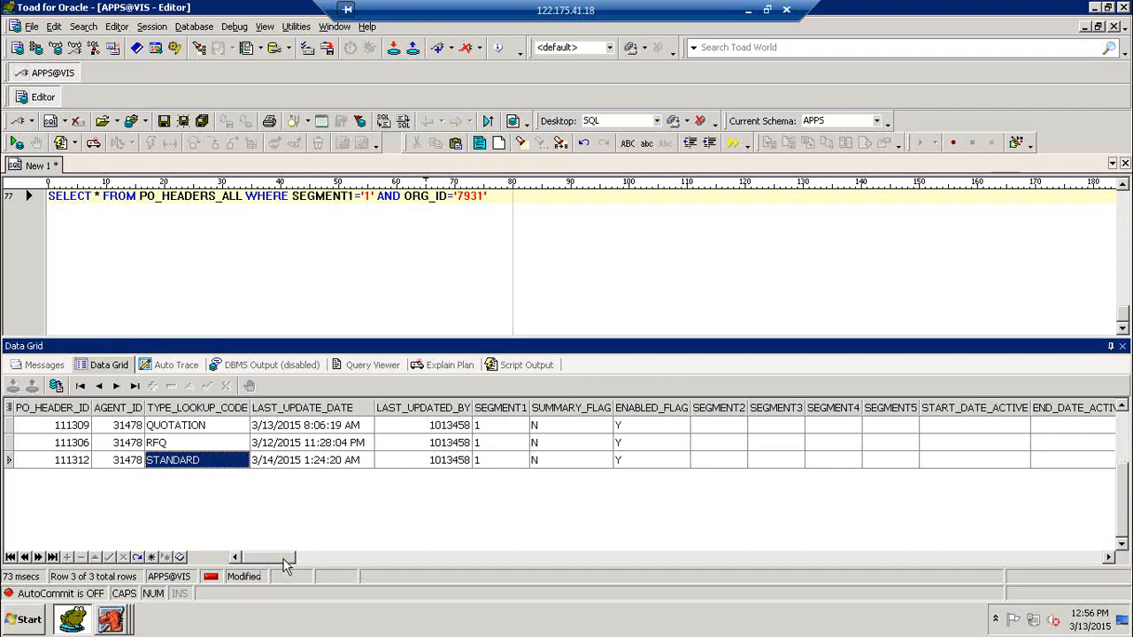
drag(285, 563, 978, 546)
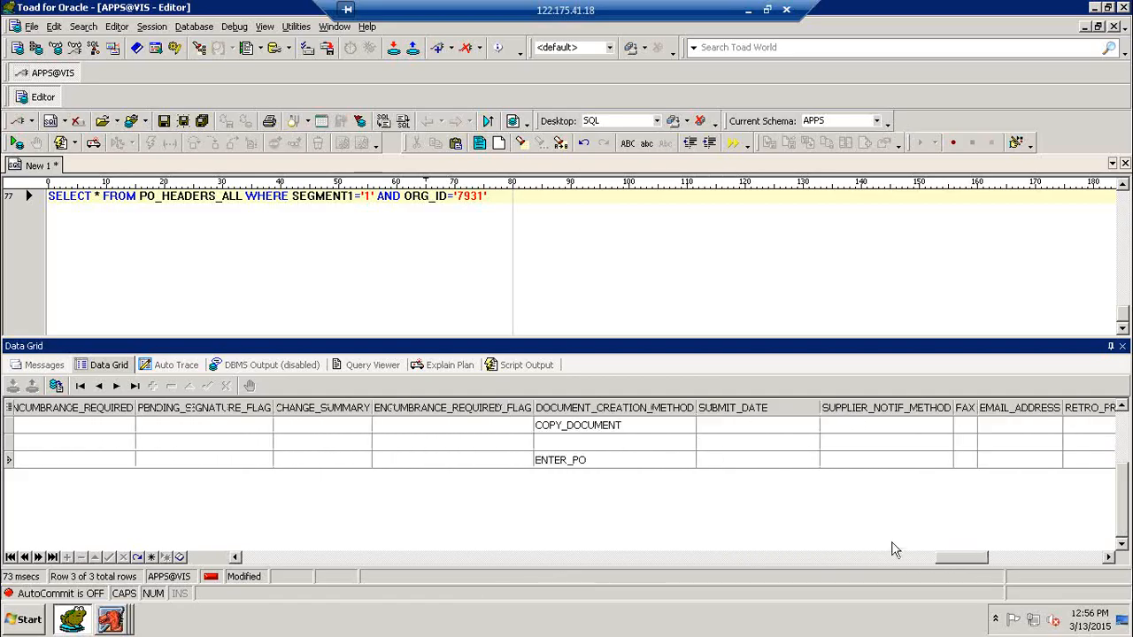
click(604, 458)
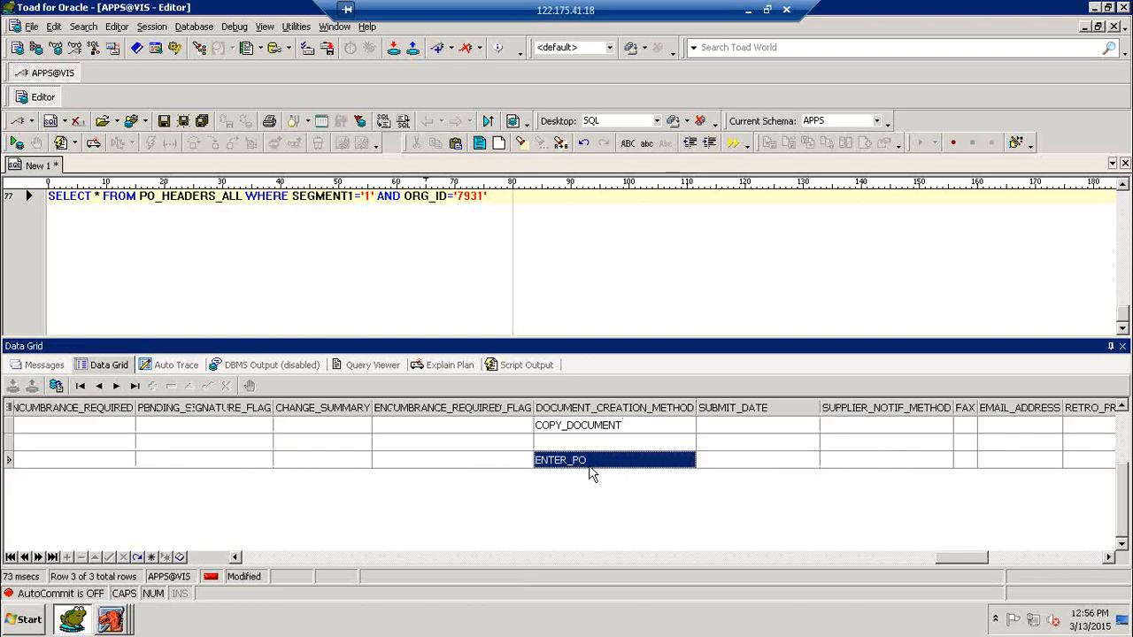
click(524, 221)
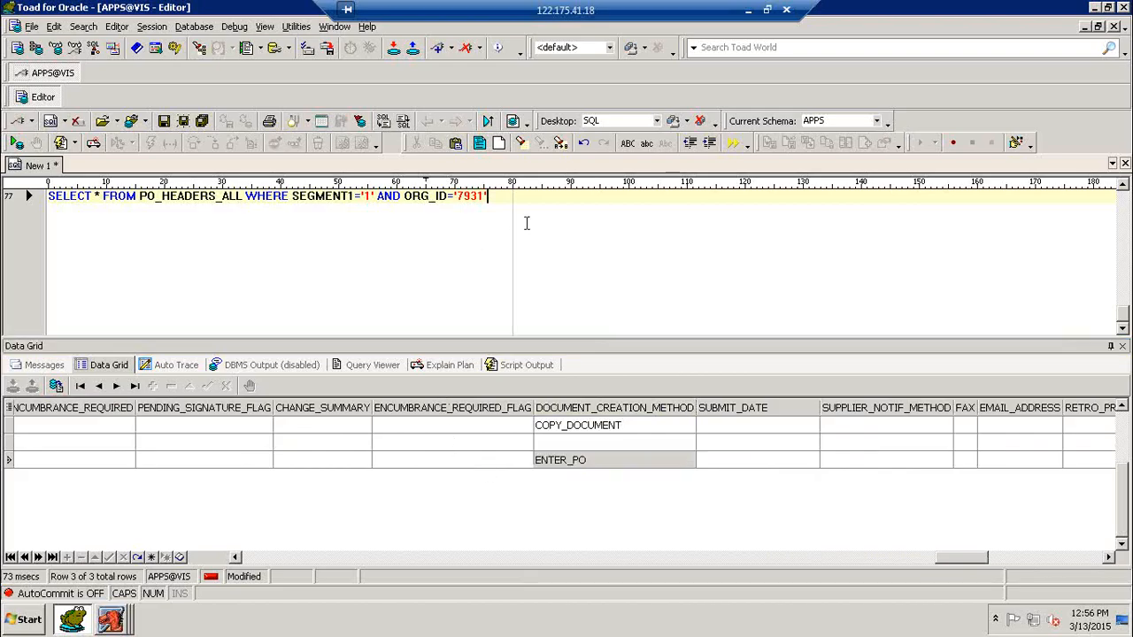
key(Return)
key(Return)
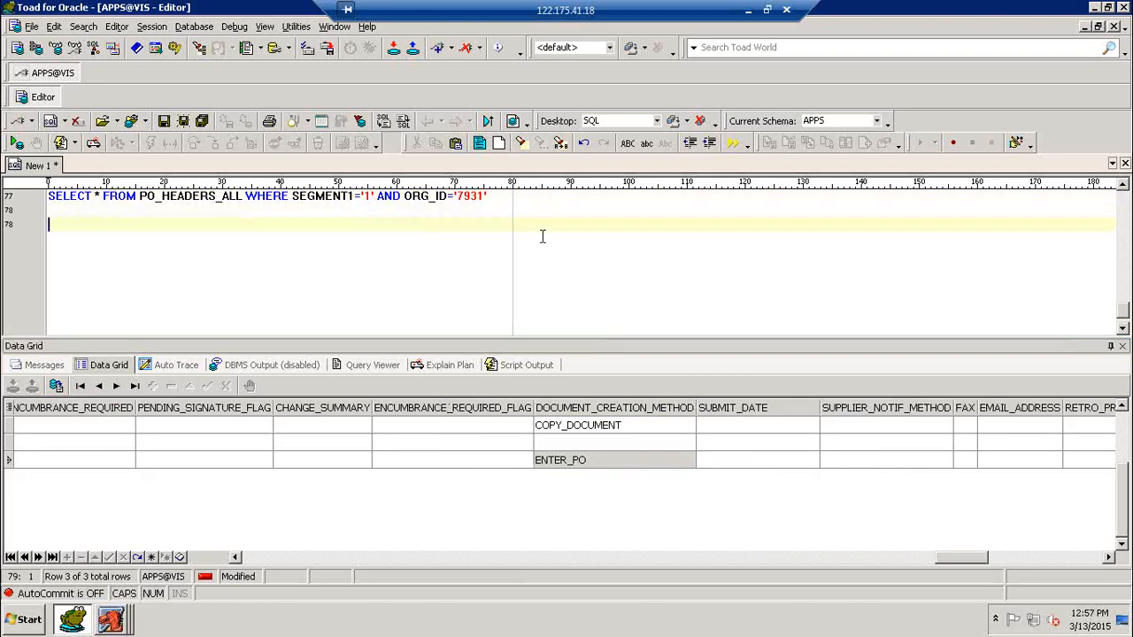
Step: Run SELECT * FROM PO_LINES_ALL WHERE PO_HEADER_ID='111312' to get line 174241
text(SELECT)
drag(965, 557, 265, 556)
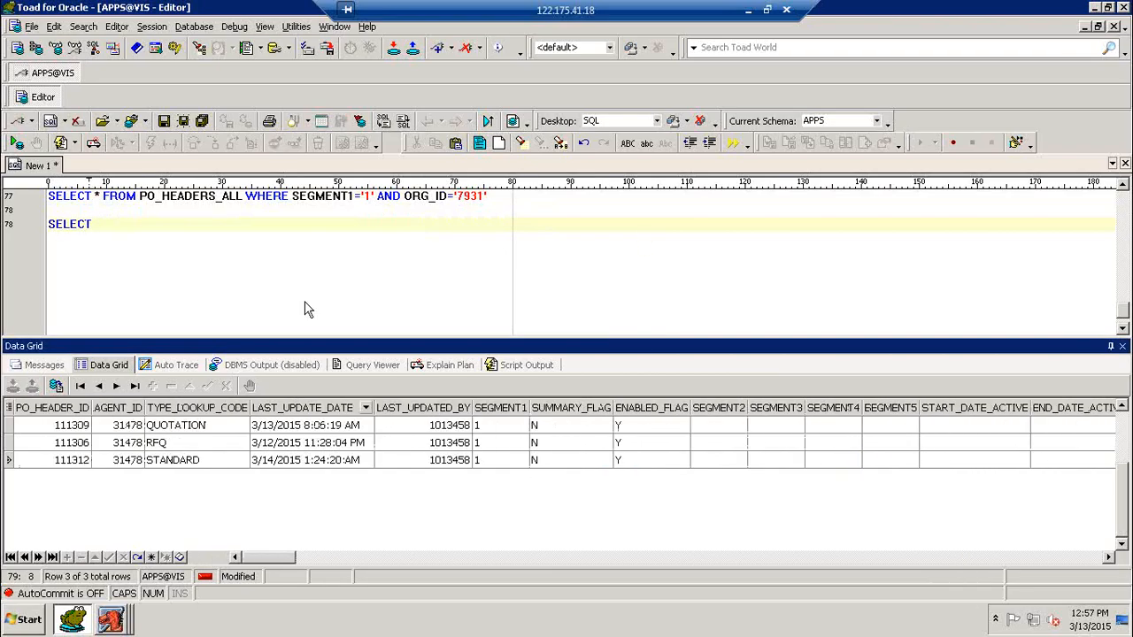
click(189, 224)
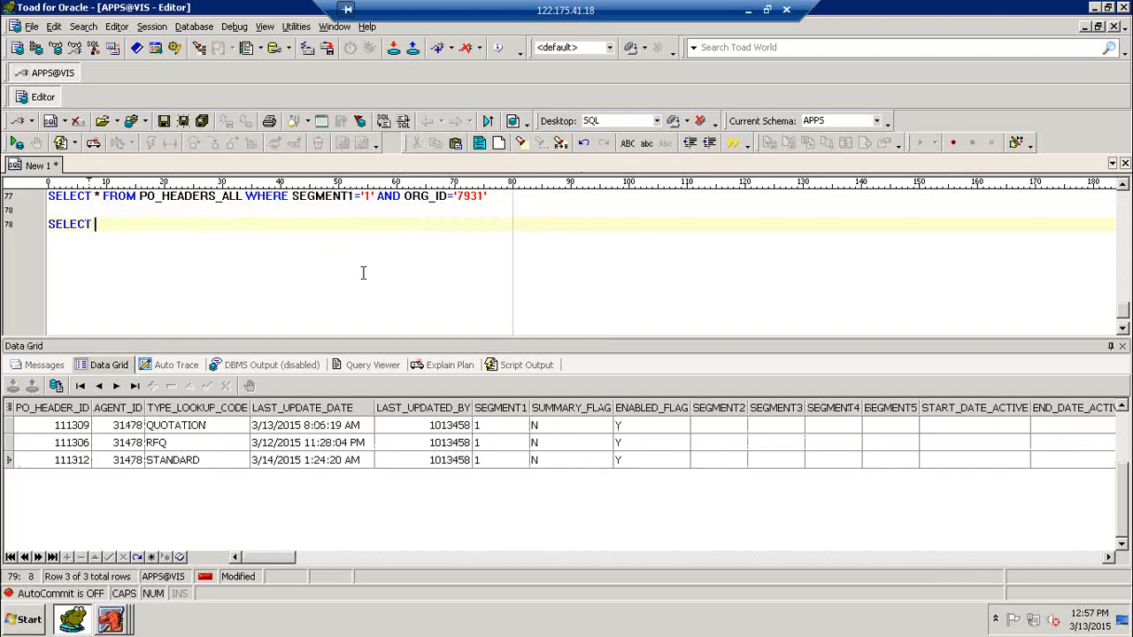
text(* FROM PO_L)
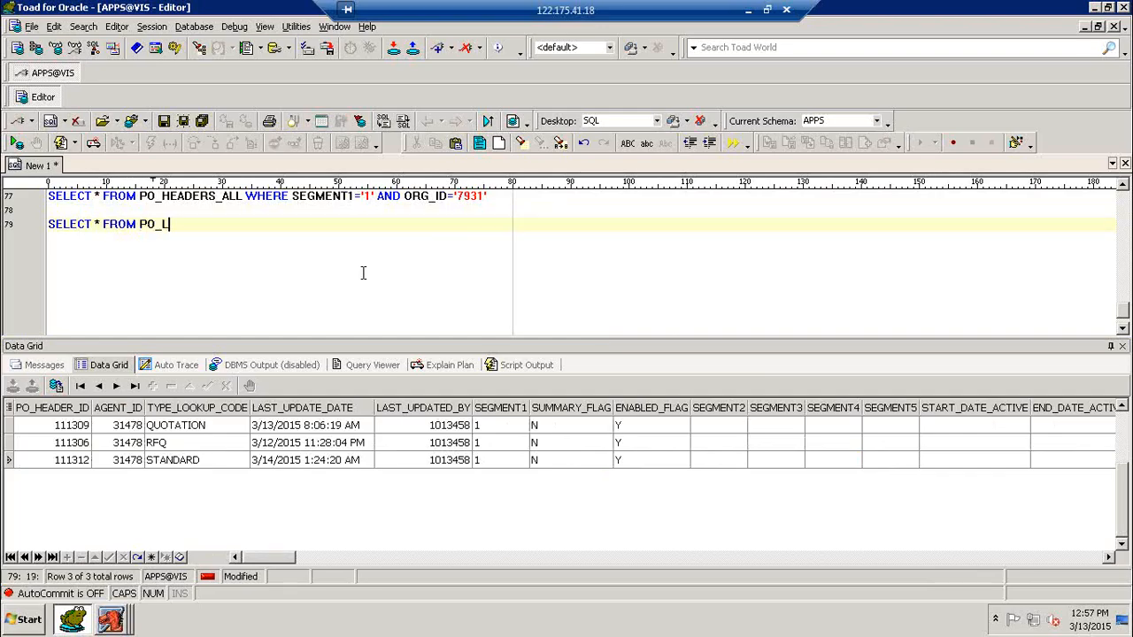
text(INES_ALL WHERE PO_HEAD)
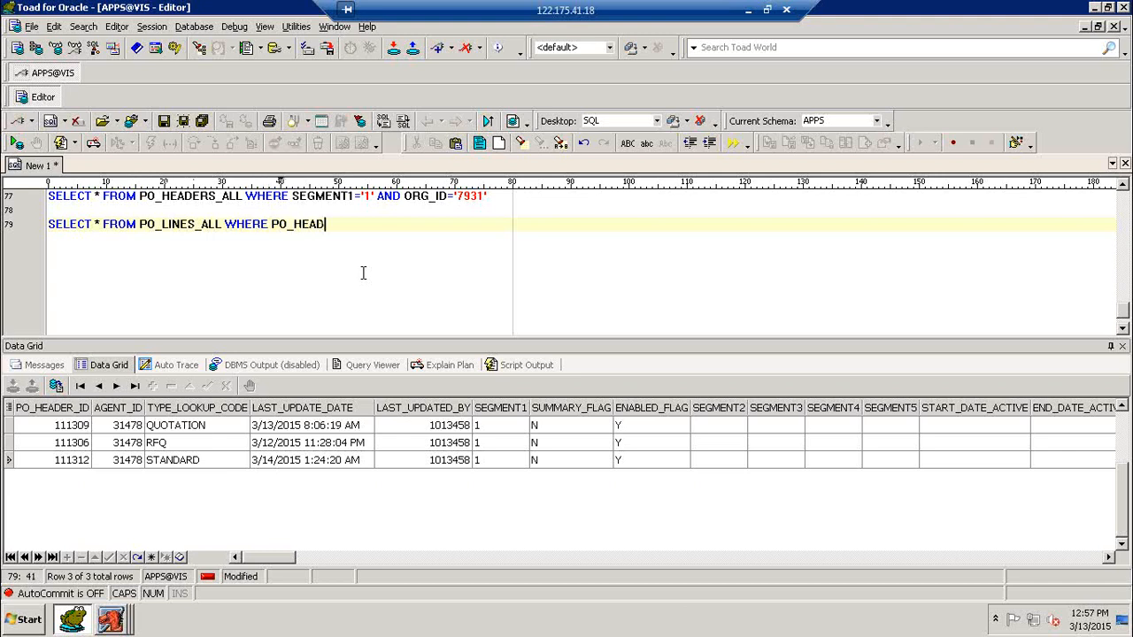
text(ER_ID='111312)
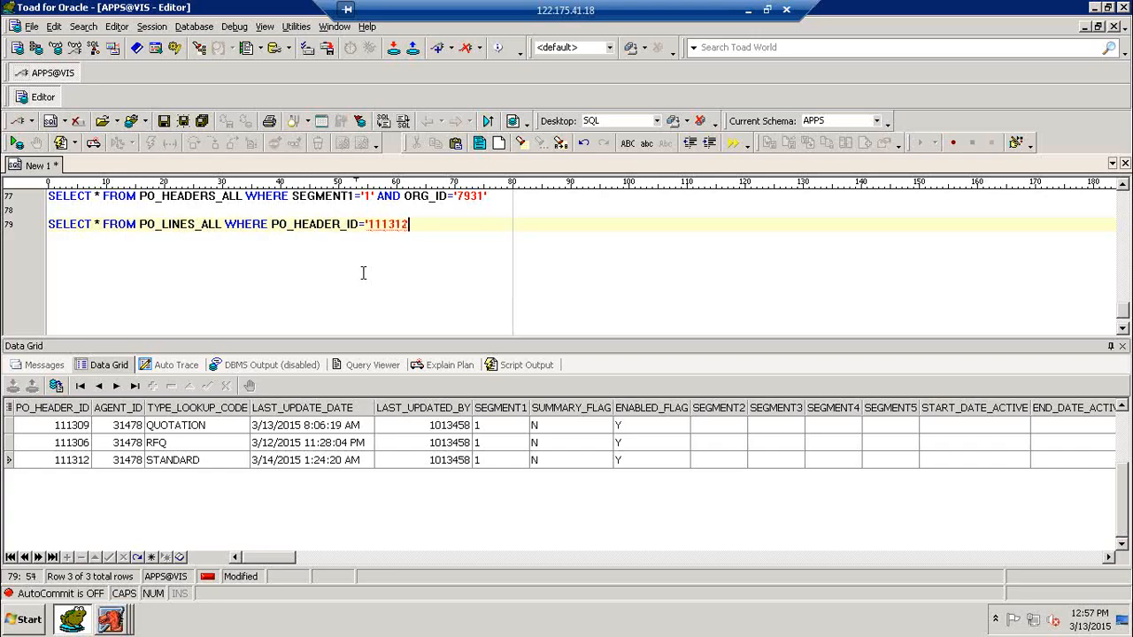
text(')
key(F9)
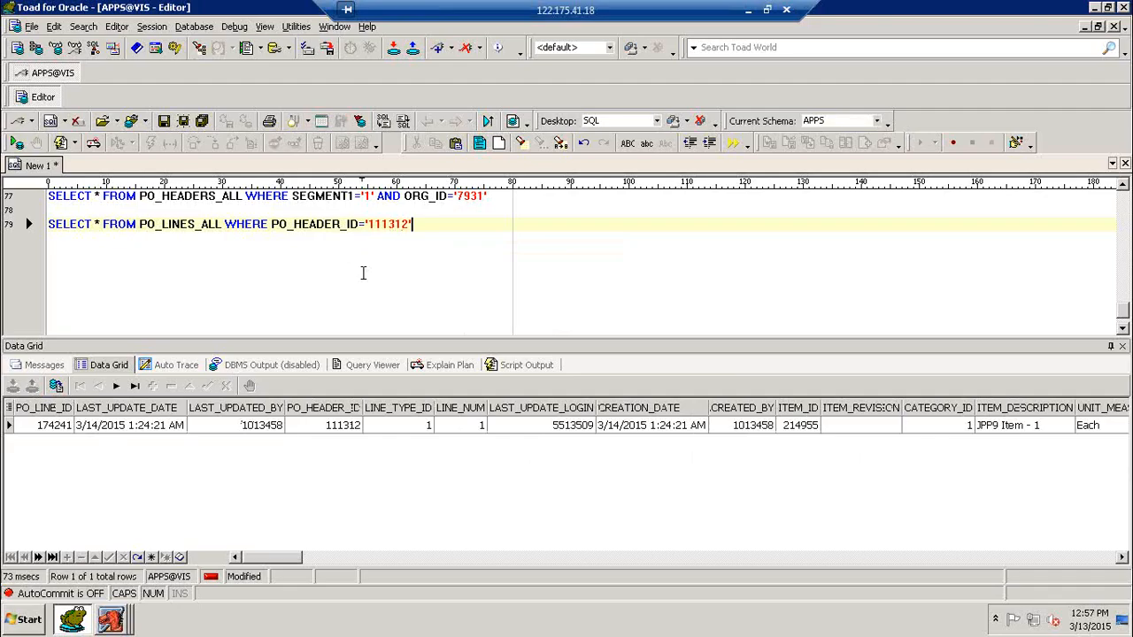
key(Return)
key(Return)
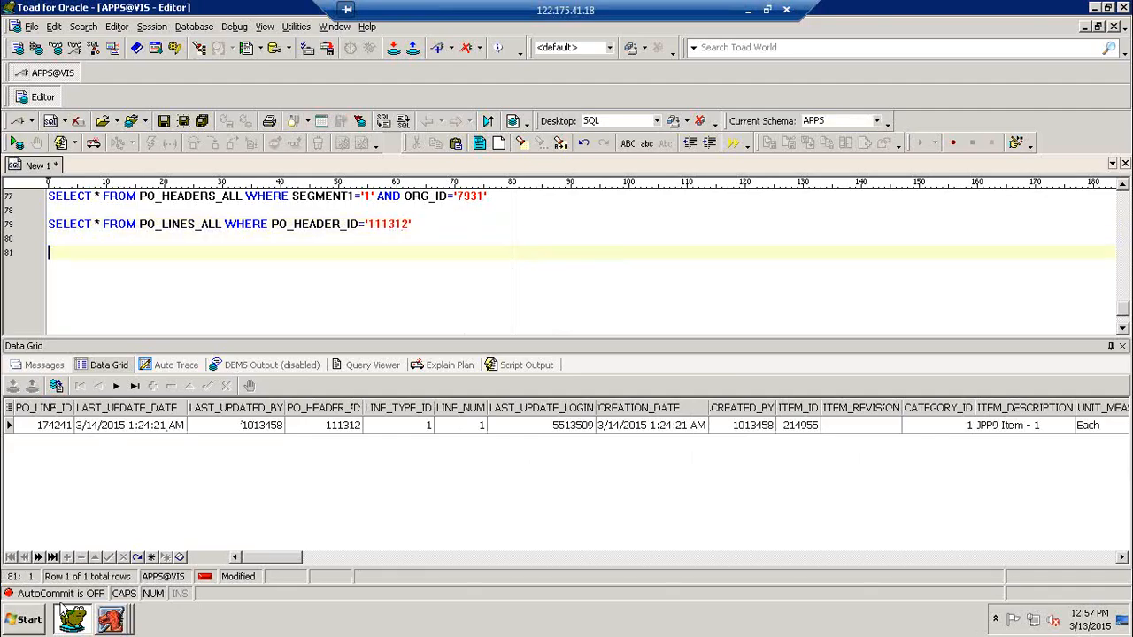
Step: Compare against the Purchase Orders form in Oracle Apps, then return to Toad
click(109, 622)
click(125, 586)
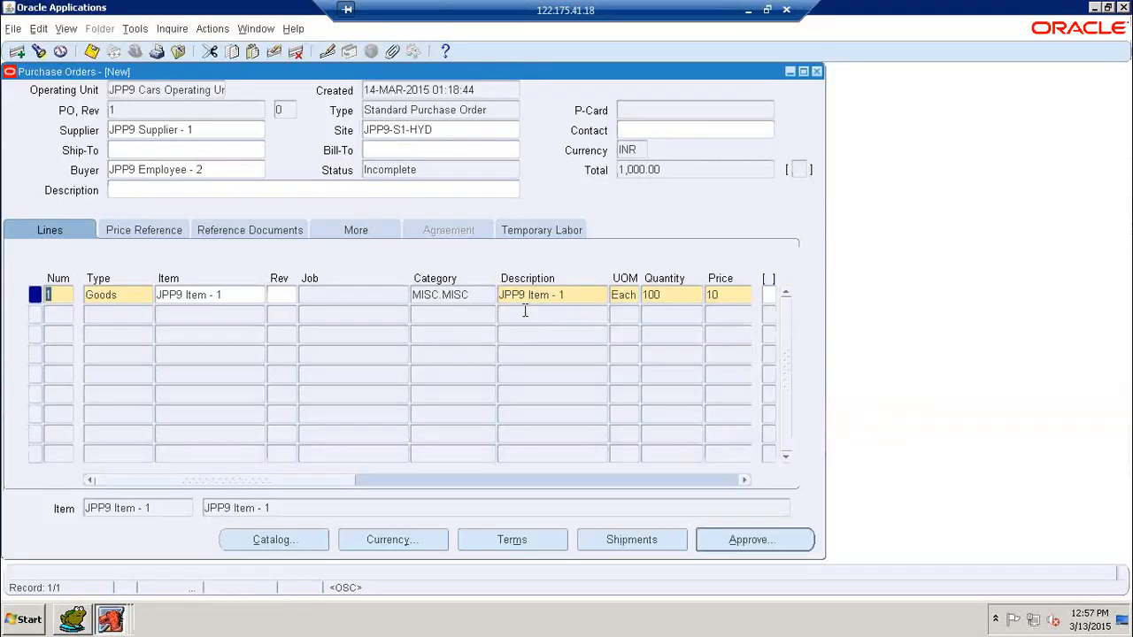
drag(314, 485, 475, 481)
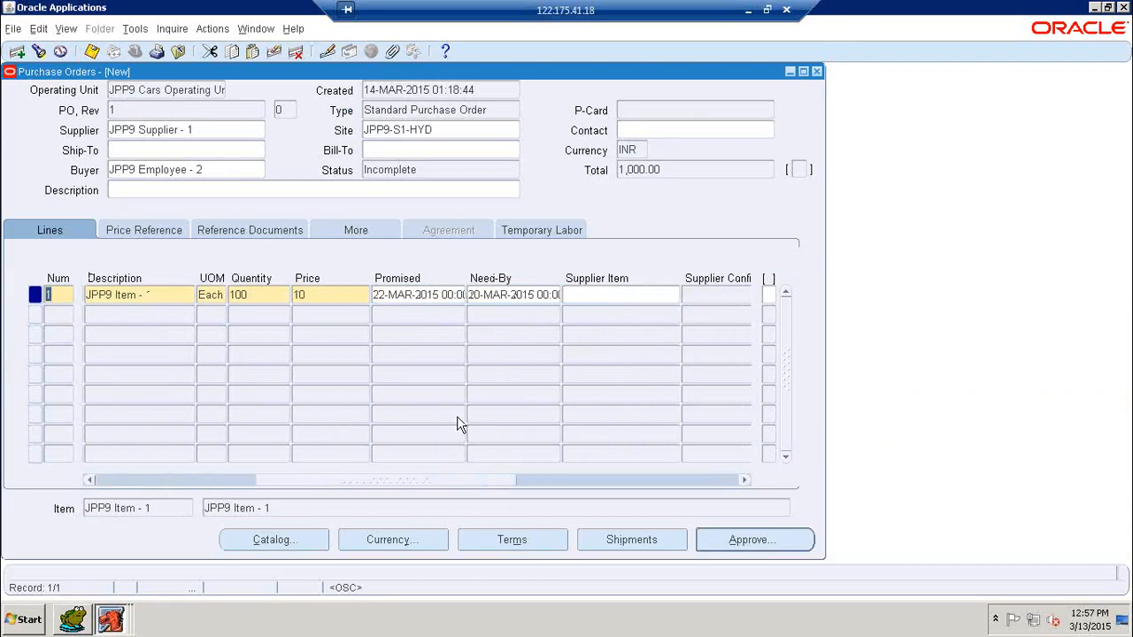
click(81, 622)
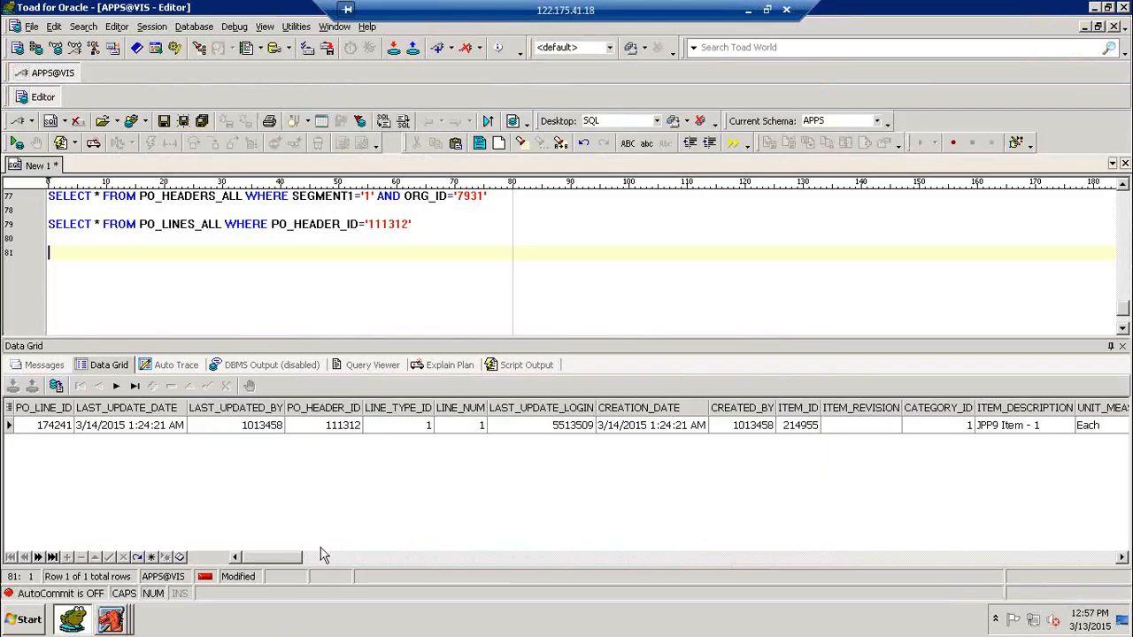
Step: Run SELECT * FROM PO_LINE_LOCATIONS_ALL WHERE PO_LINE_ID='174241' and check need-by date 3/20/2015
mouse_move(295, 560)
mouse_down()
mouse_move(531, 555)
mouse_move(283, 557)
mouse_up()
click(439, 254)
text(SELECT * F)
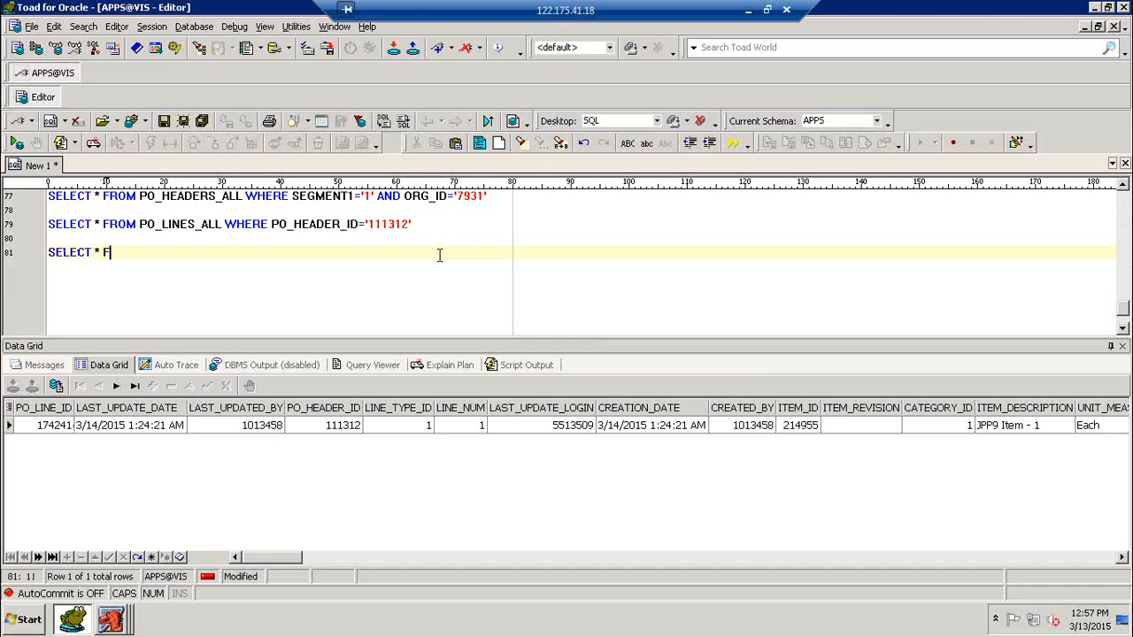
text(ROM PO_LINE_LOCATIONS_ALL WHER)
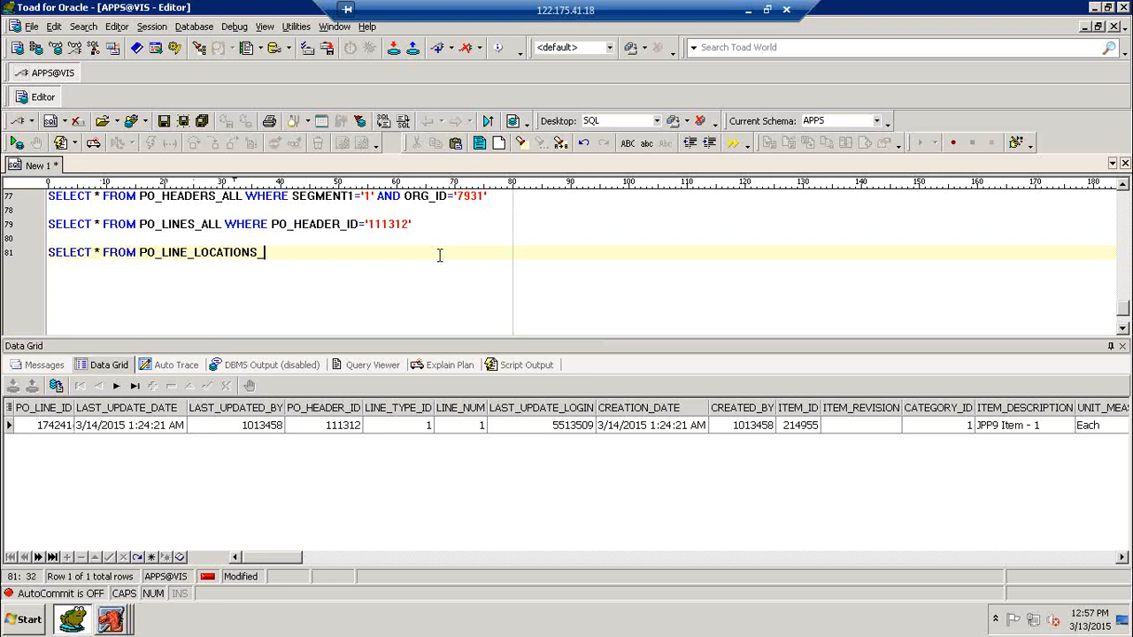
text(PO_LINE_ID=')
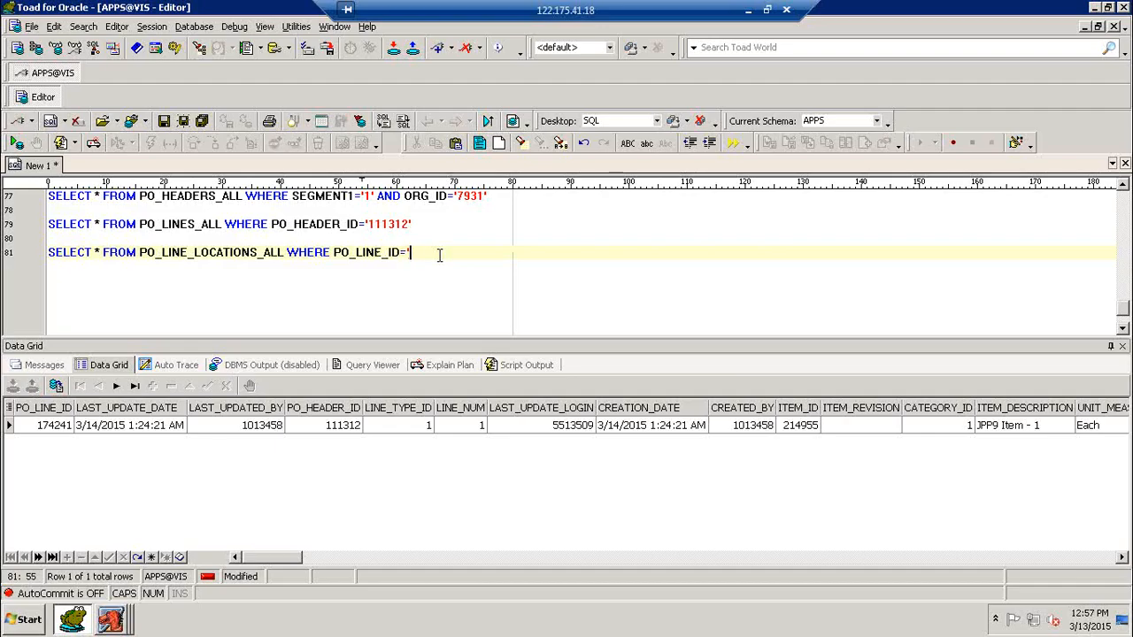
text(174241')
key(F9)
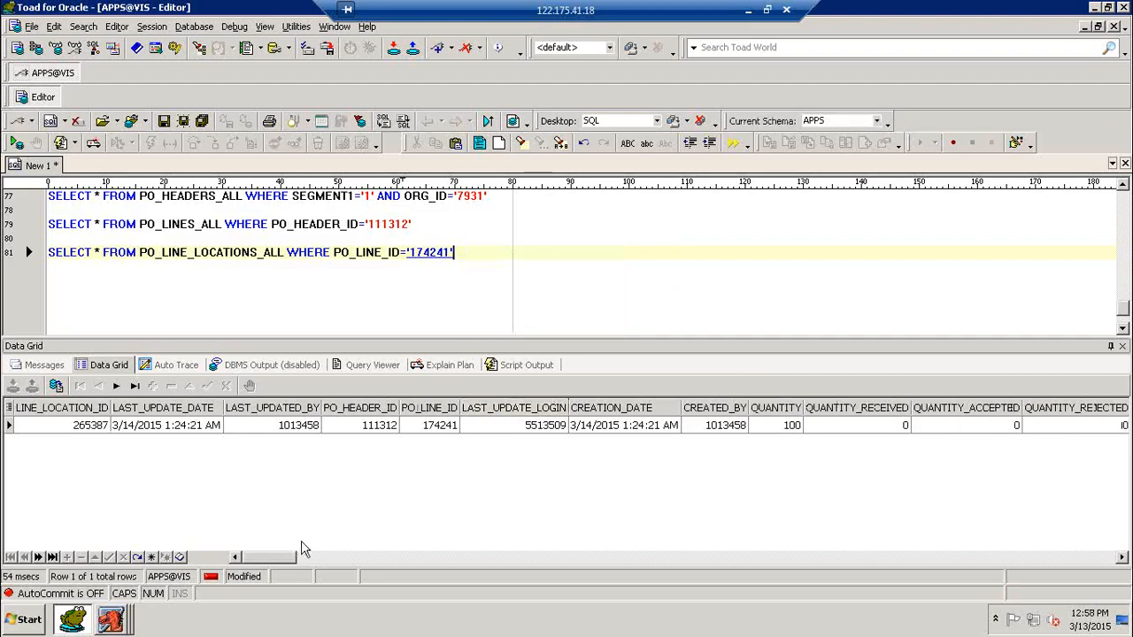
drag(276, 562, 346, 567)
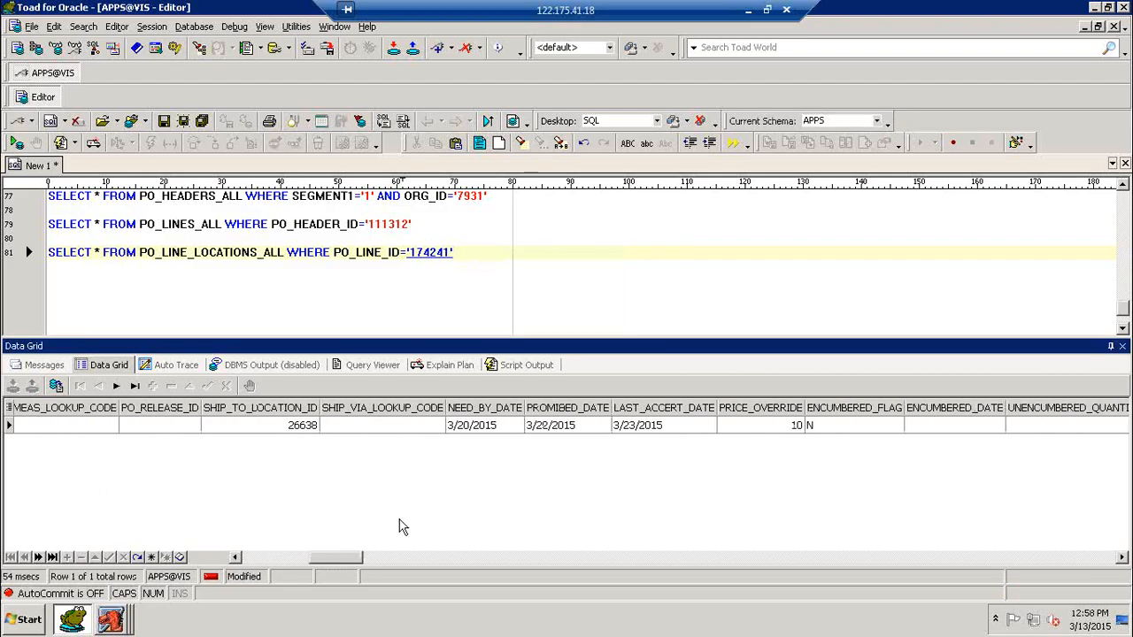
click(496, 431)
click(440, 431)
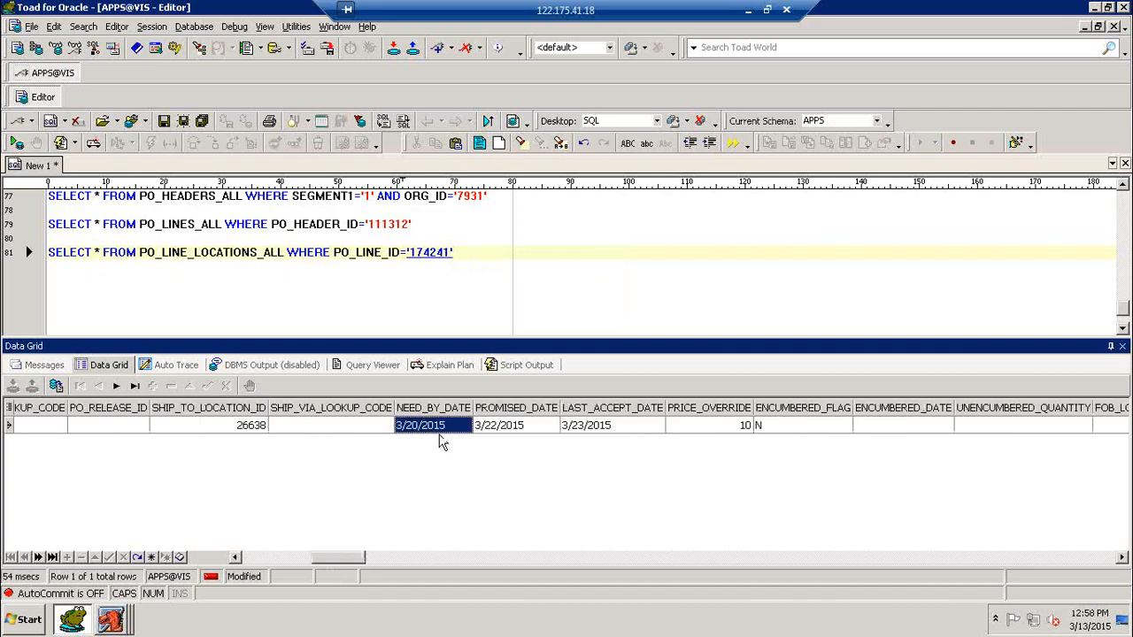
click(495, 260)
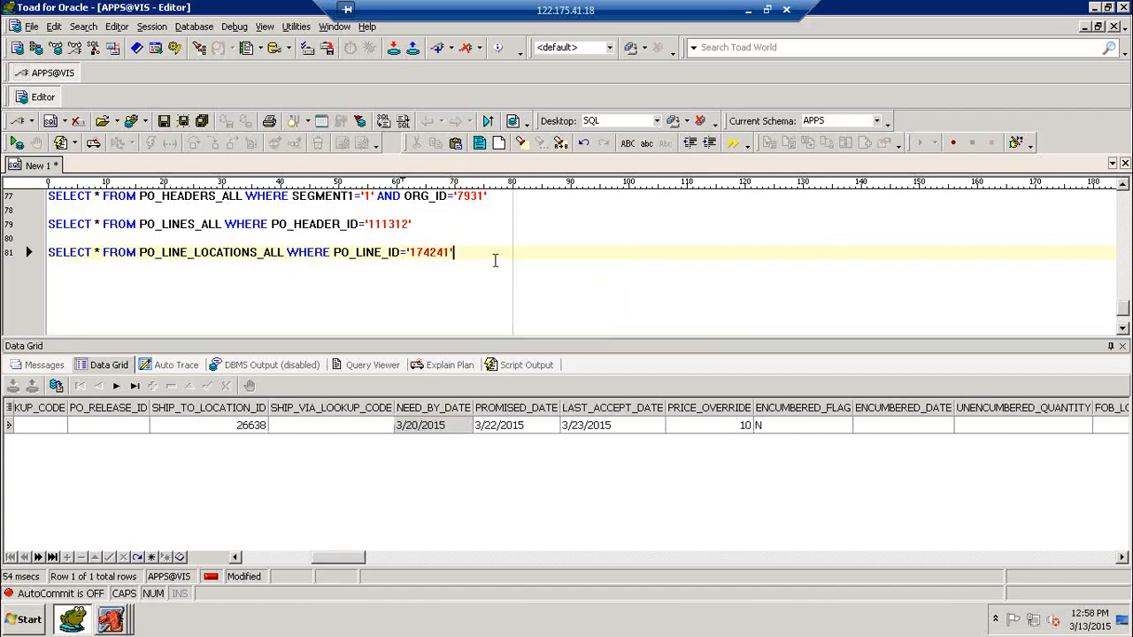
Step: Write a PO_DISTRIBUTIONS_ALL query filtered on LINE_LOCATION_ID, with the value still empty
key(Return)
key(Return)
text(SE)
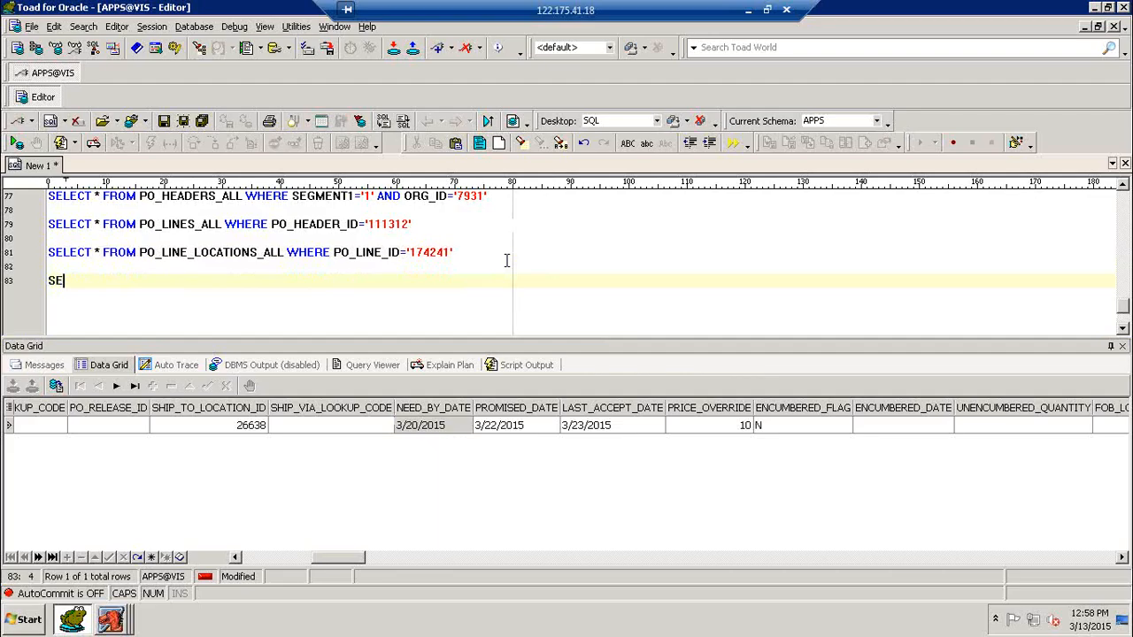
text(LECT * FROM )
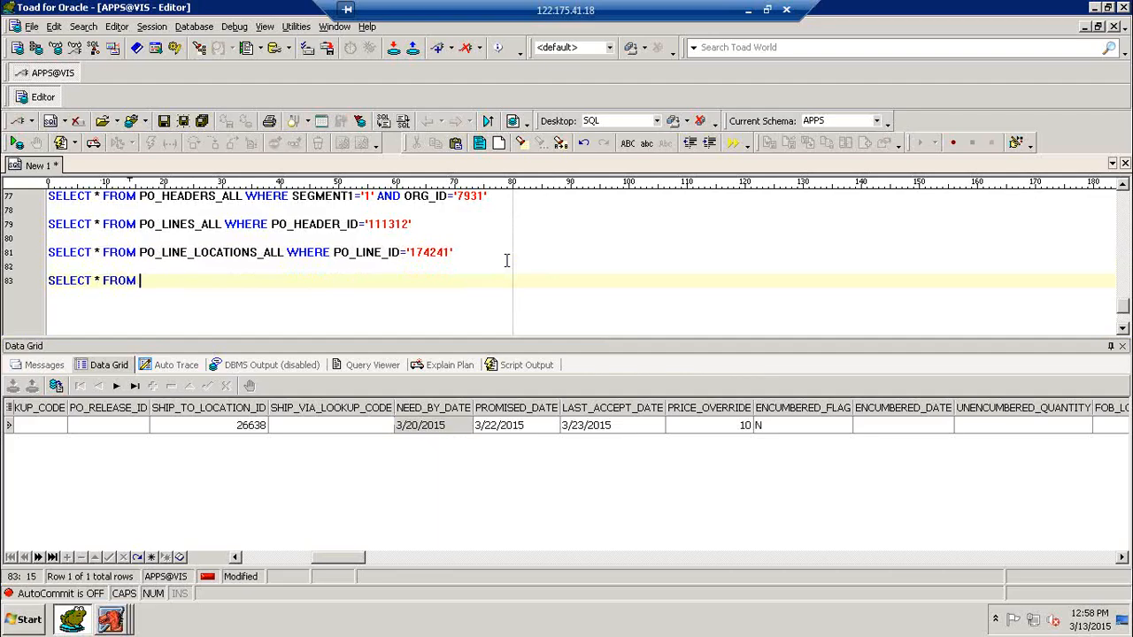
text(PO_DISTR)
key(BackSpace)
text(RIBUTIONS_ALL)
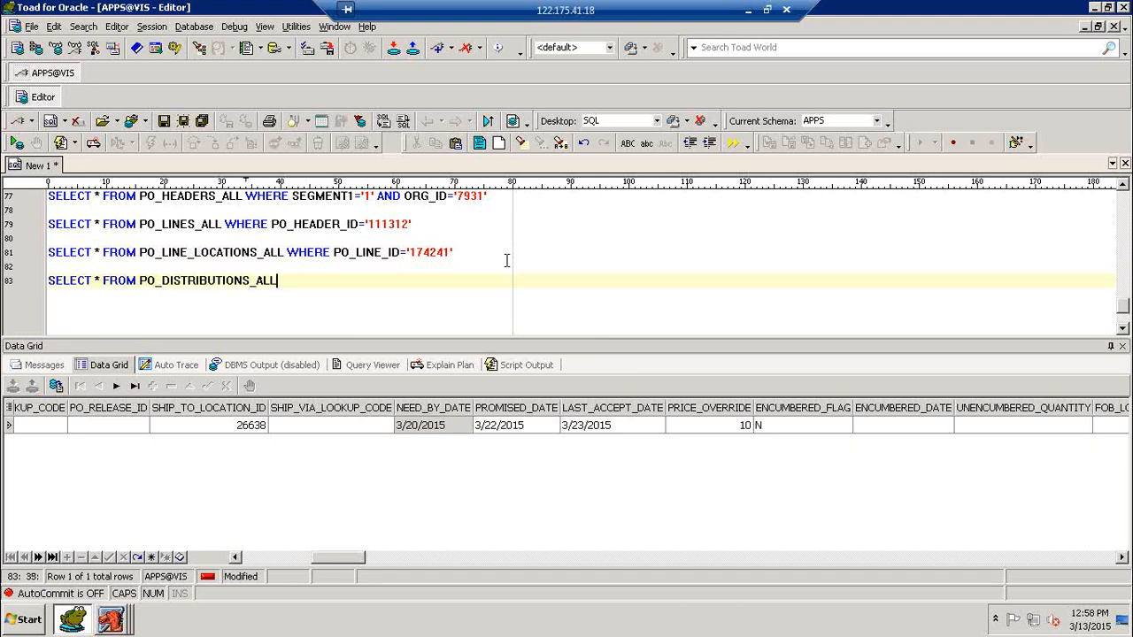
key(F9)
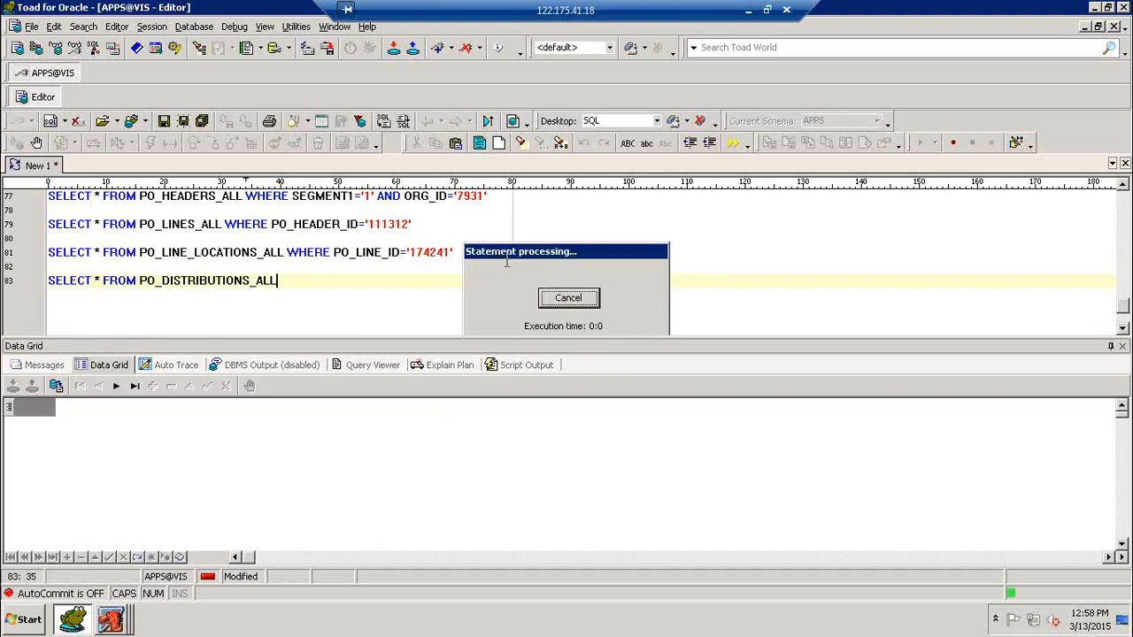
text(WHERE )
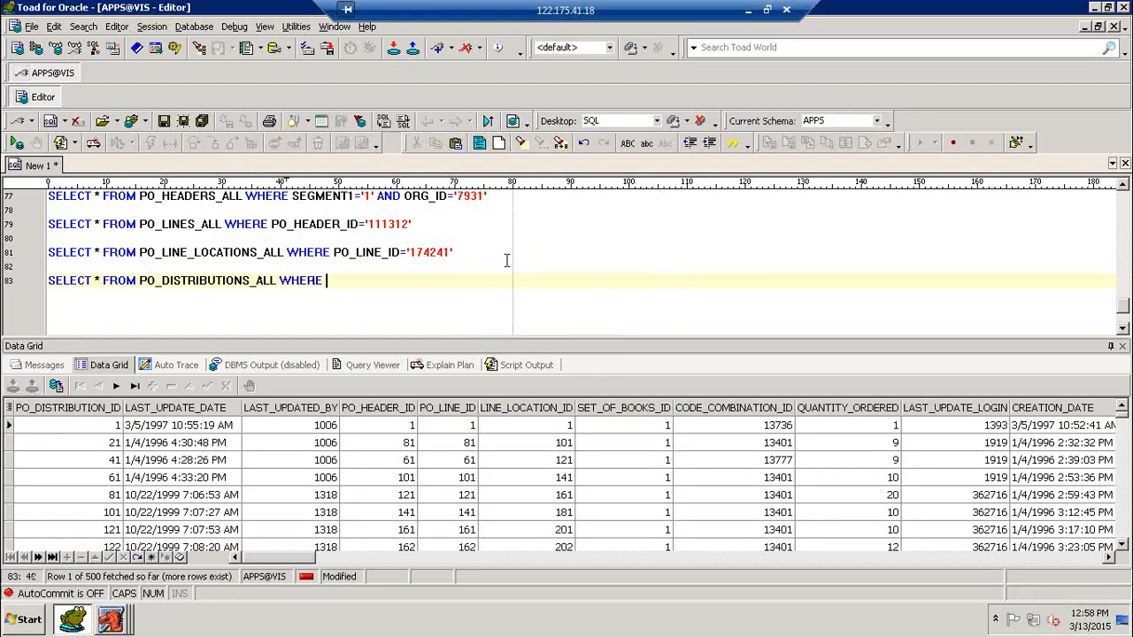
text(PO_)
key(BackSpace)
key(BackSpace)
text(LINE_LOCATION_ID='')
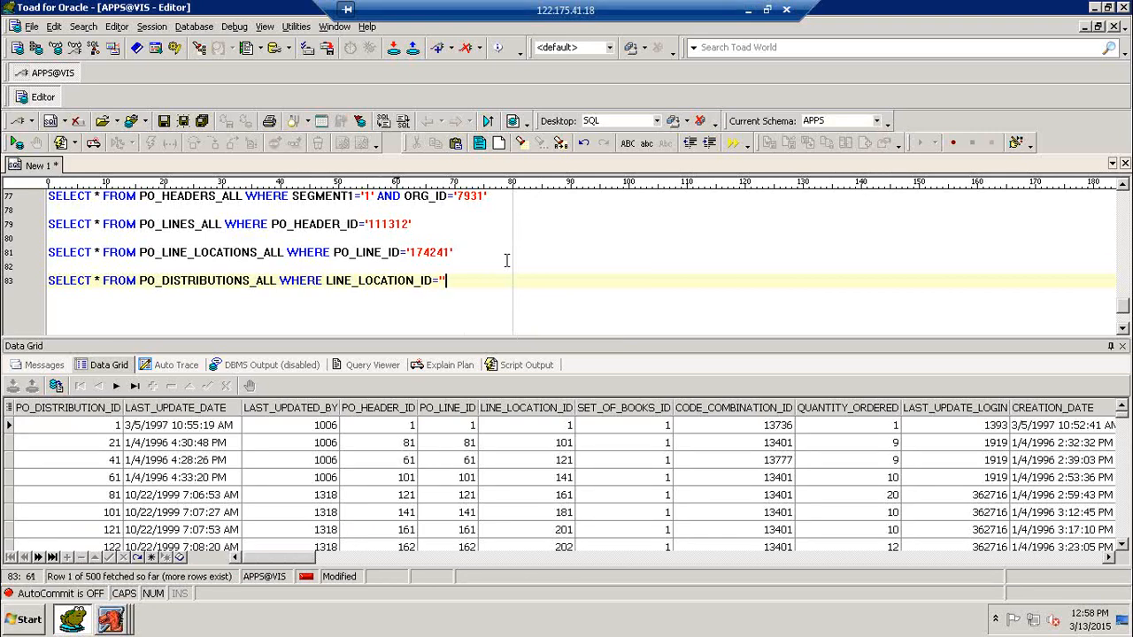
Step: Fill in line location 265387, run the query, and note code combination 336056
click(507, 256)
key(F9)
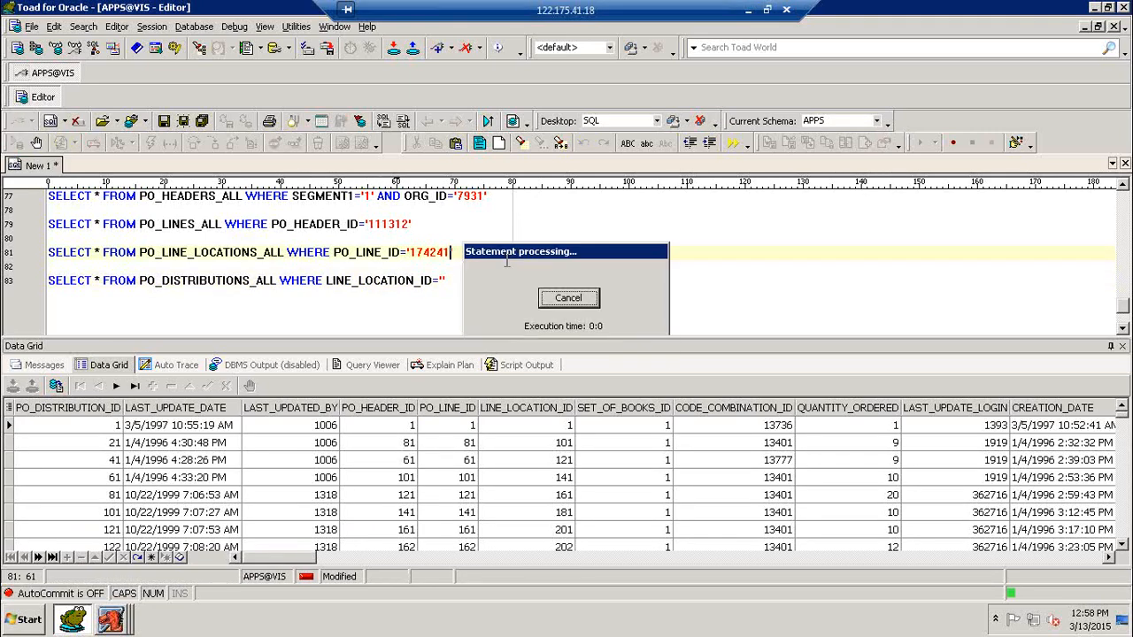
key(Down)
key(Down)
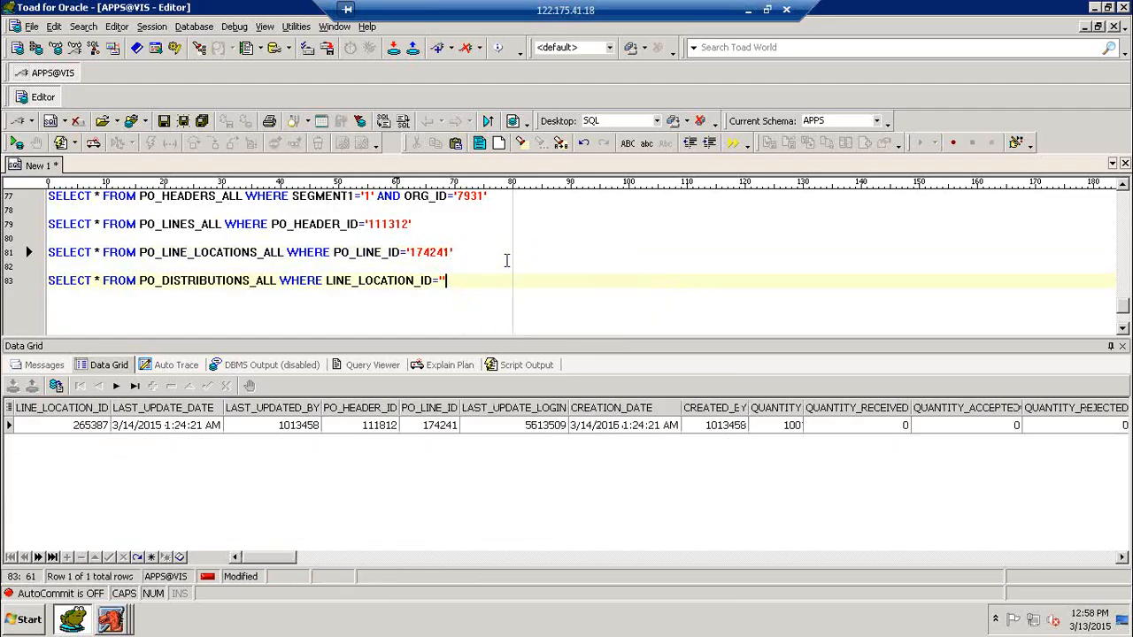
key(Left)
text(265387)
key(F9)
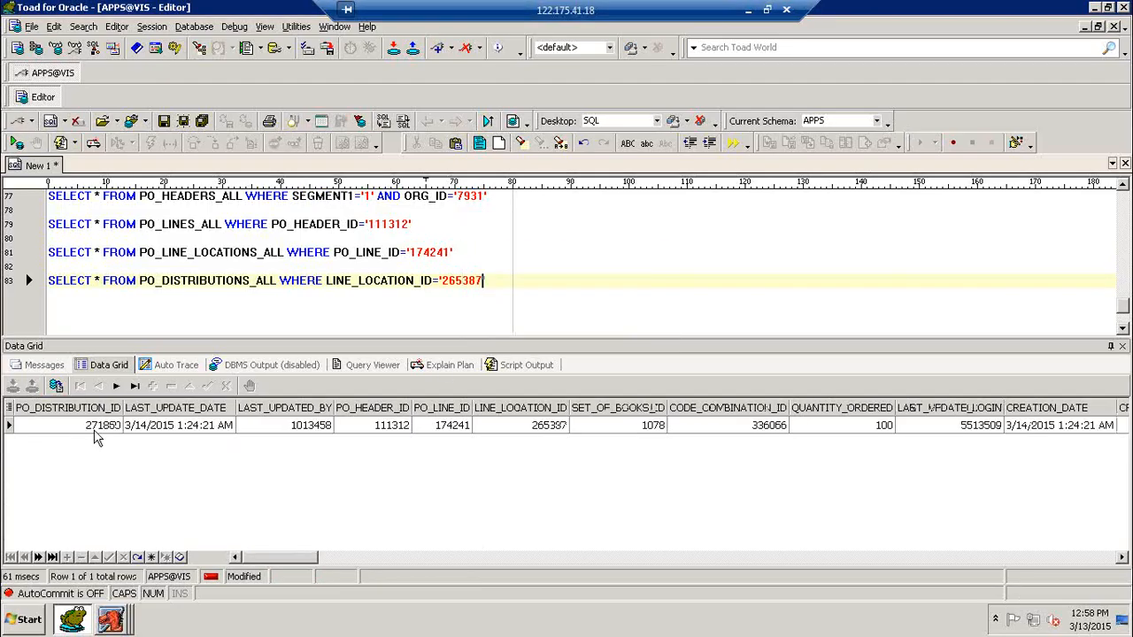
click(743, 428)
click(570, 292)
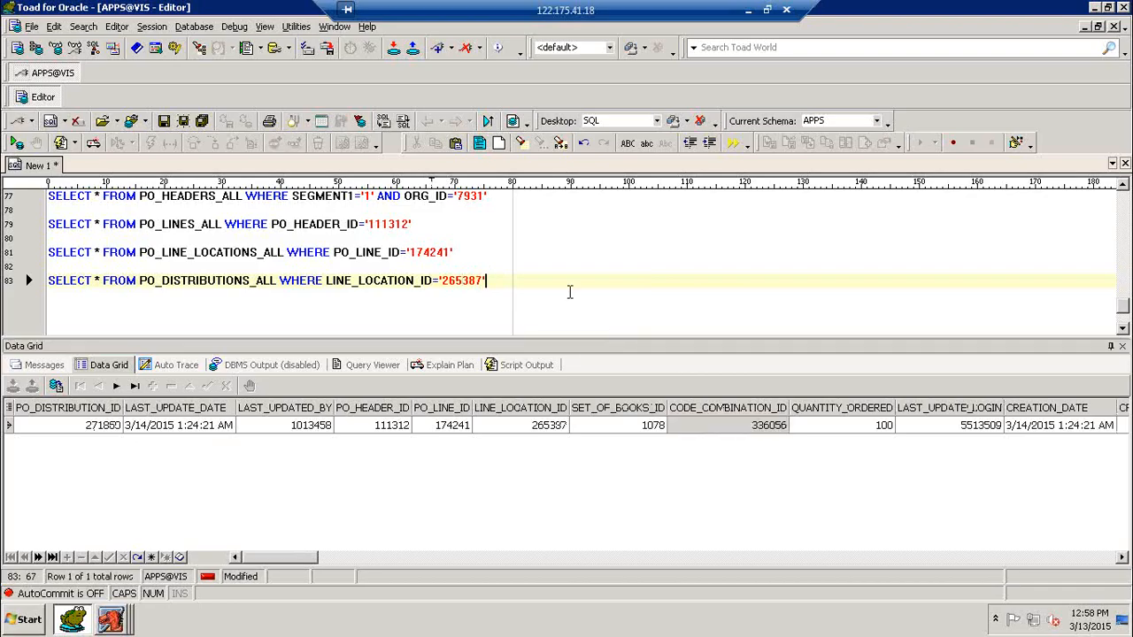
Step: On line 85, build the dot-joined SEGMENT concatenation by copy/paste and alias it CHARGE_AC
key(Return)
key(Return)
text(SELECT )
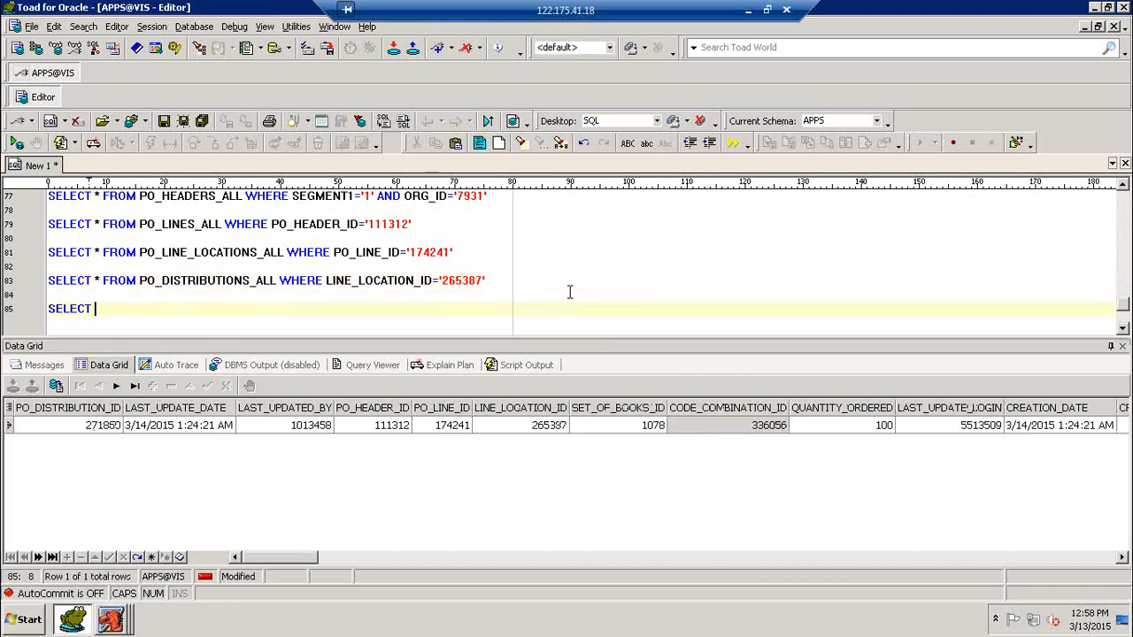
text(SEGME)
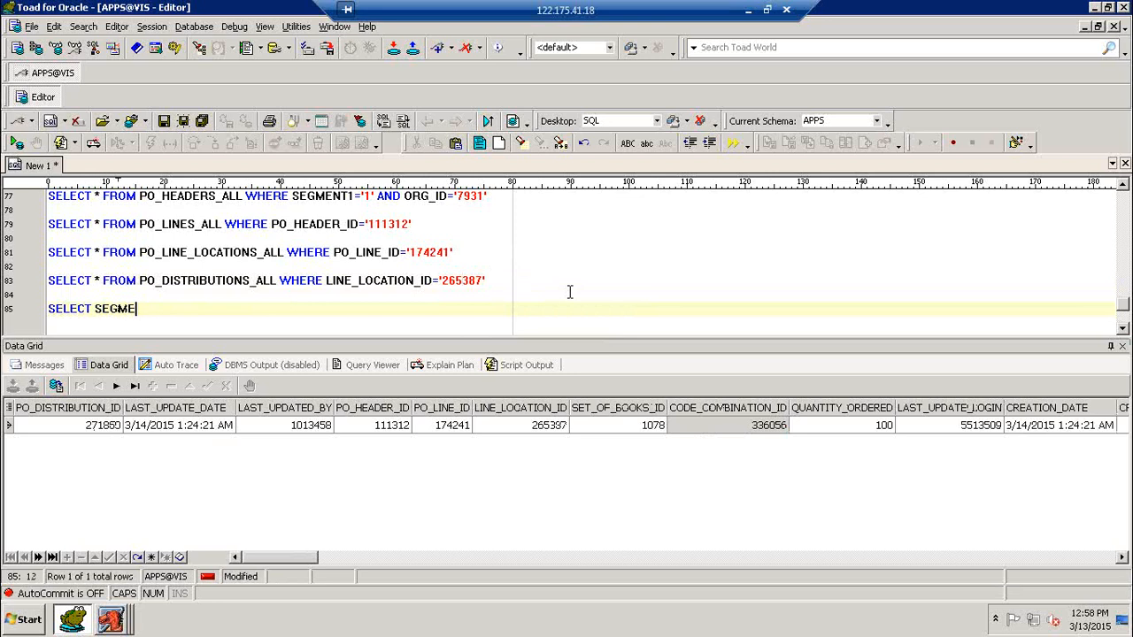
text(NT1)
text(, )
text(.)
key(BackSpace)
text('.')
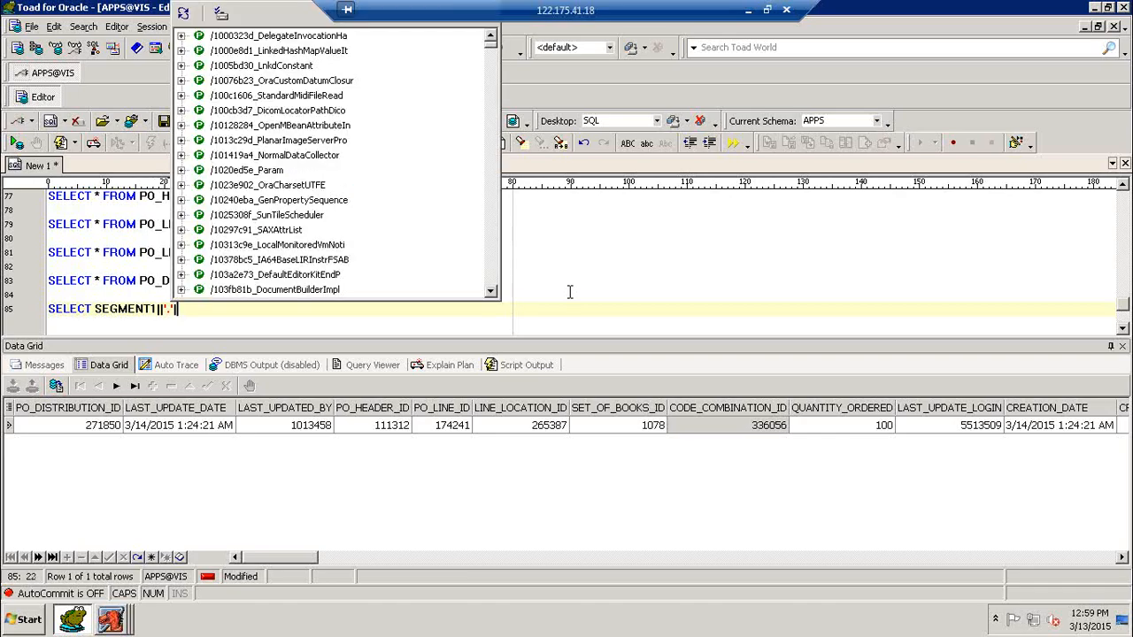
text(||SEGMENT)
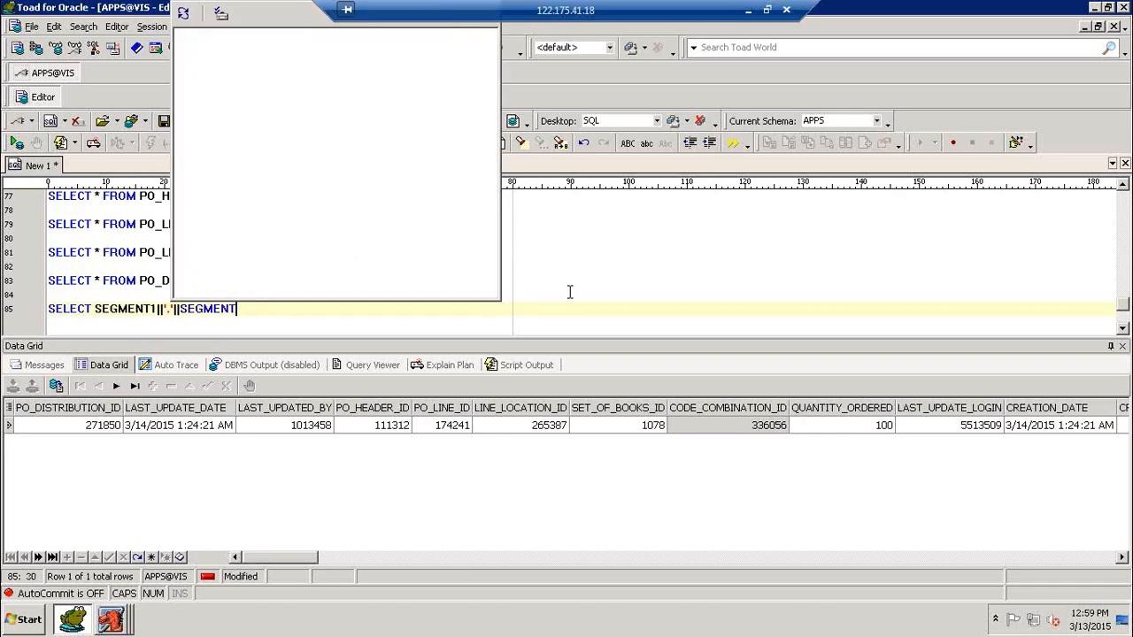
text(2||'.')
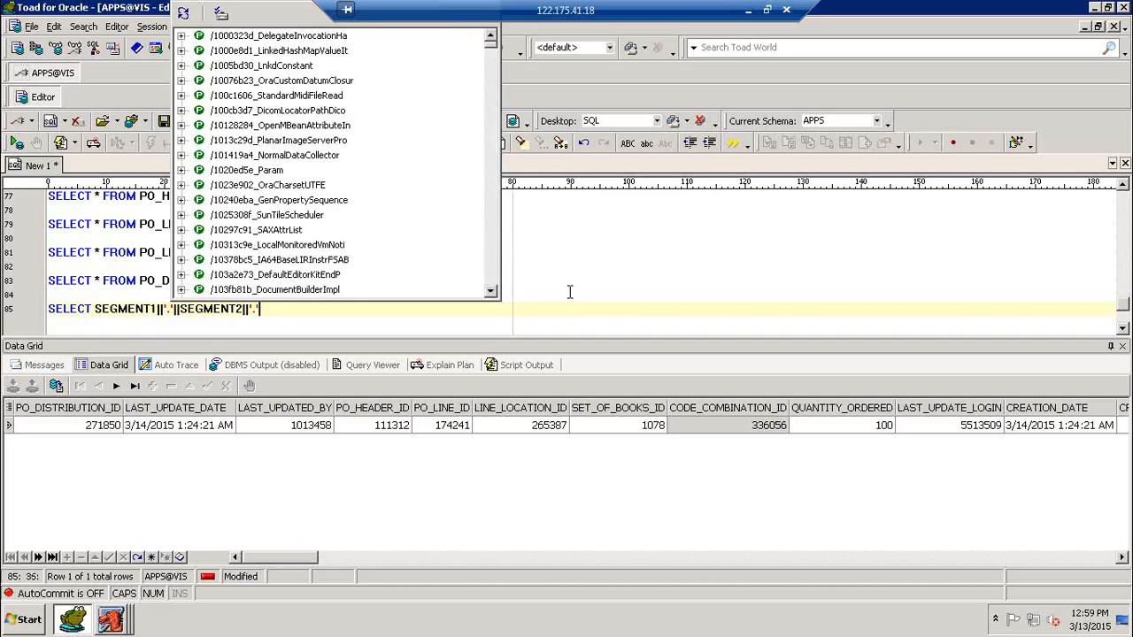
text(||)
key(Escape)
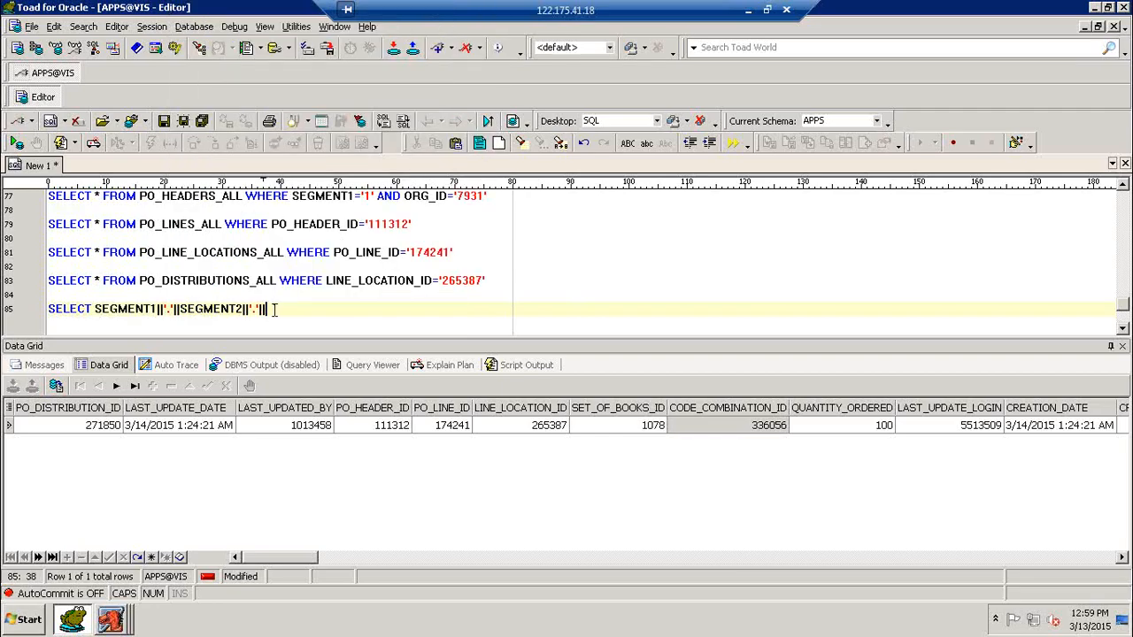
drag(96, 308, 269, 309)
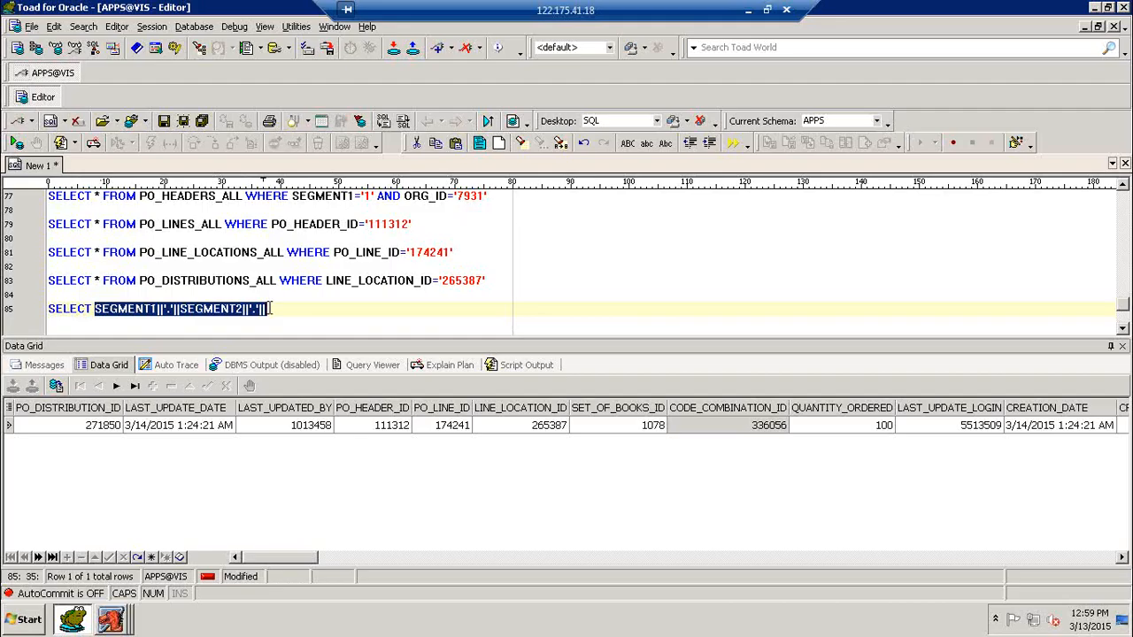
click(280, 308)
text(SEGMENT1||'.'||SEGMENT2||'.'||)
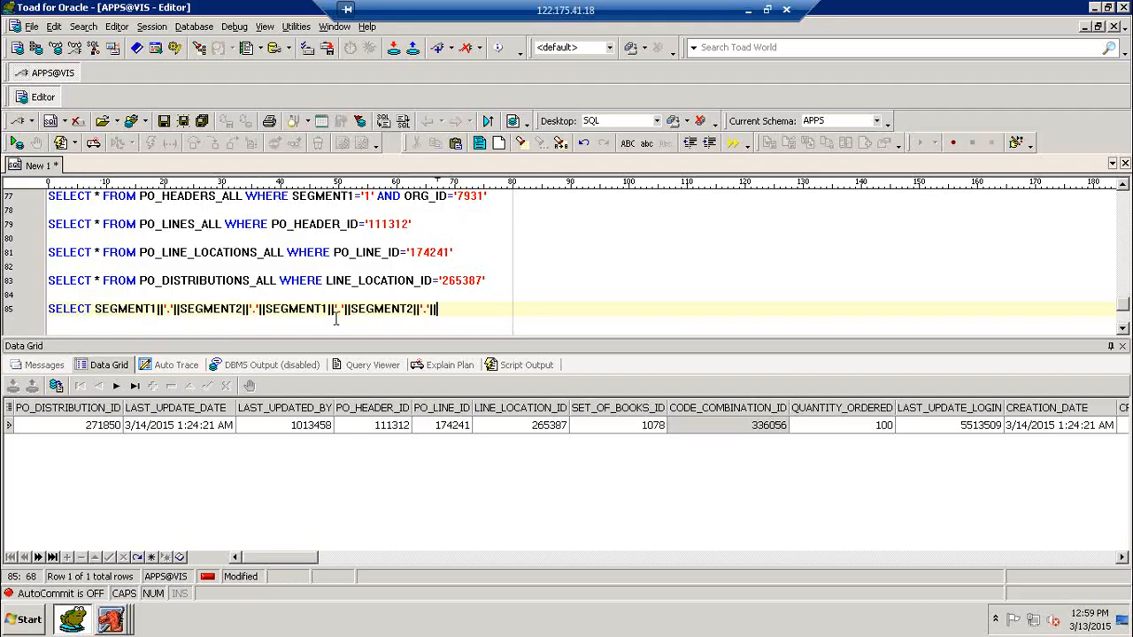
text(SEGMENT1||'.'||SEGMENT2||'.'||)
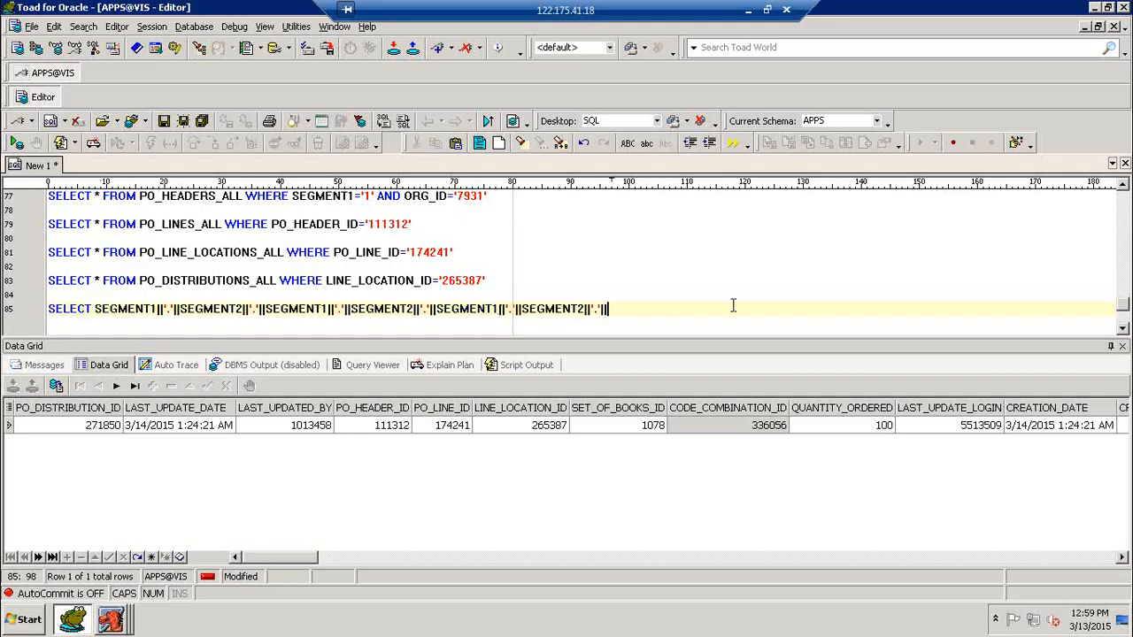
key(BackSpace)
key(BackSpace)
key(BackSpace)
key(BackSpace)
key(BackSpace)
key(BackSpace)
key(BackSpace)
key(BackSpace)
key(BackSpace)
key(BackSpace)
key(BackSpace)
key(BackSpace)
key(BackSpace)
key(BackSpace)
key(BackSpace)
key(BackSpace)
key(BackSpace)
key(BackSpace)
key(BackSpace)
key(BackSpace)
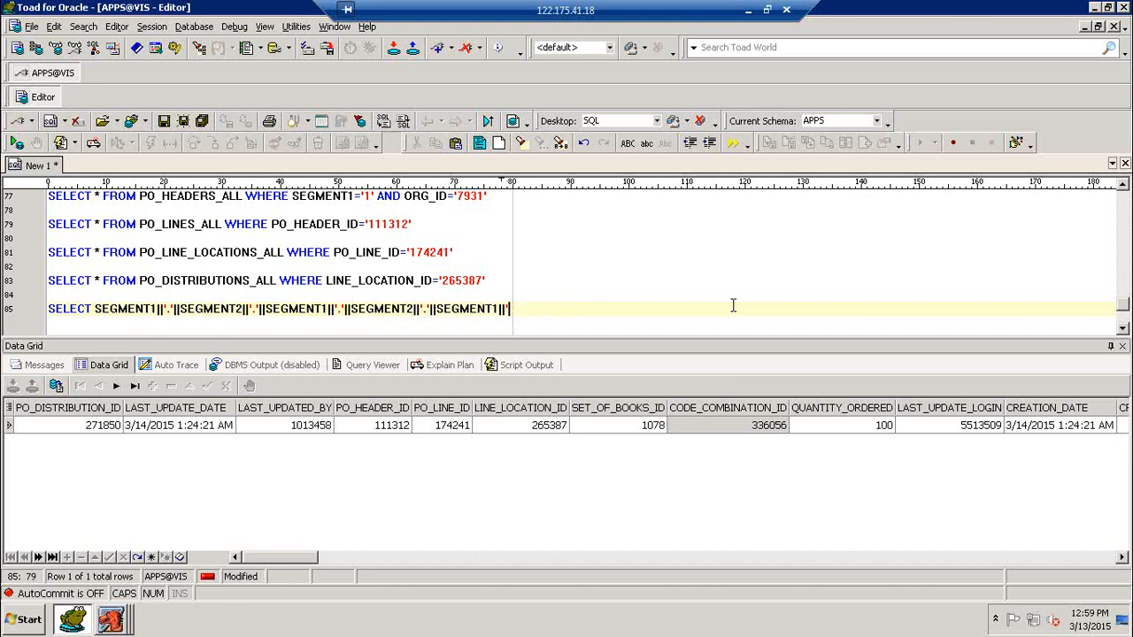
key(BackSpace)
text(ACH)
key(BackSpace)
key(BackSpace)
key(BackSpace)
text(CHARGE_AC)
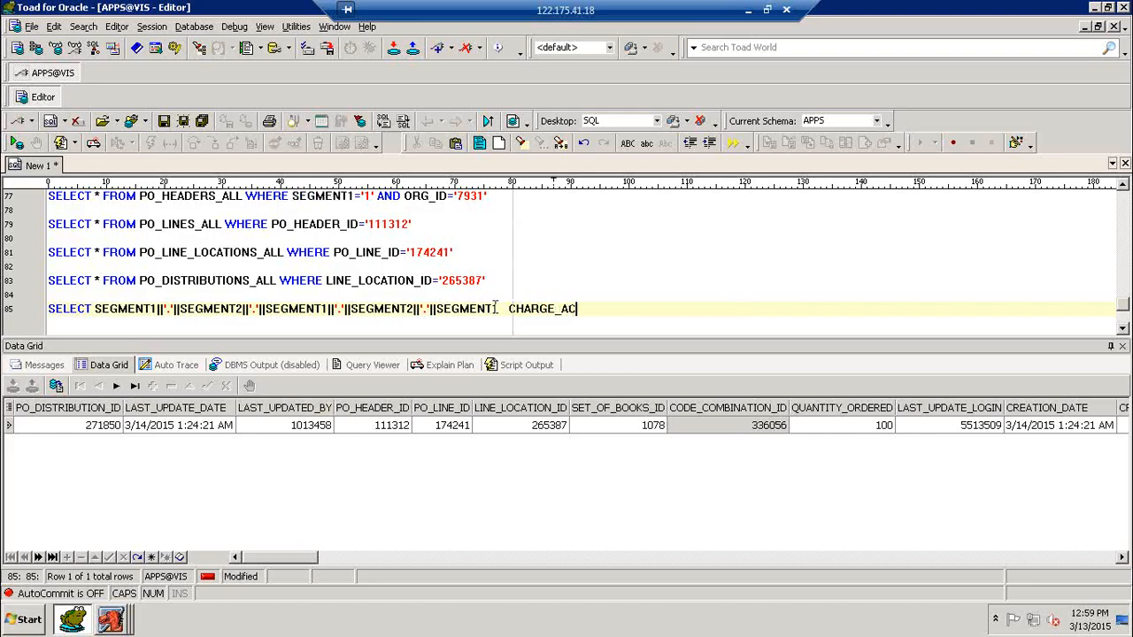
Step: Renumber to SEGMENT3–5, add FROM GL_CODE_COMBINATIONS, run it, and begin a CODE_COMBINATION_ID filter
click(496, 308)
key(Delete)
text(5)
click(411, 308)
key(Delete)
text(4)
click(323, 308)
text(3)
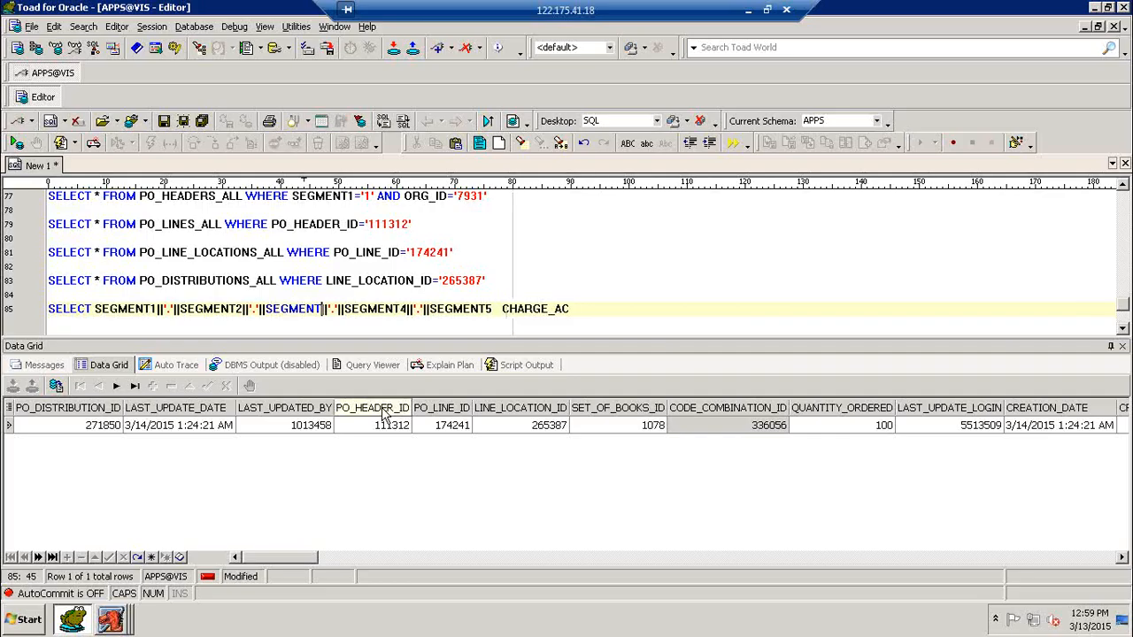
click(599, 309)
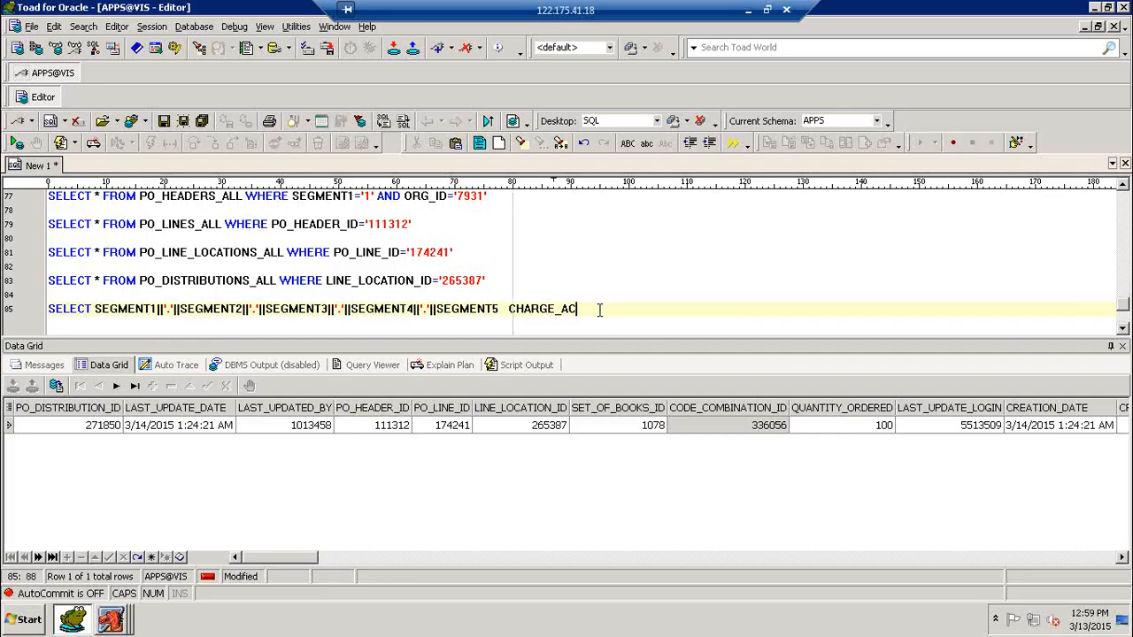
text(FROM GL_CODE)
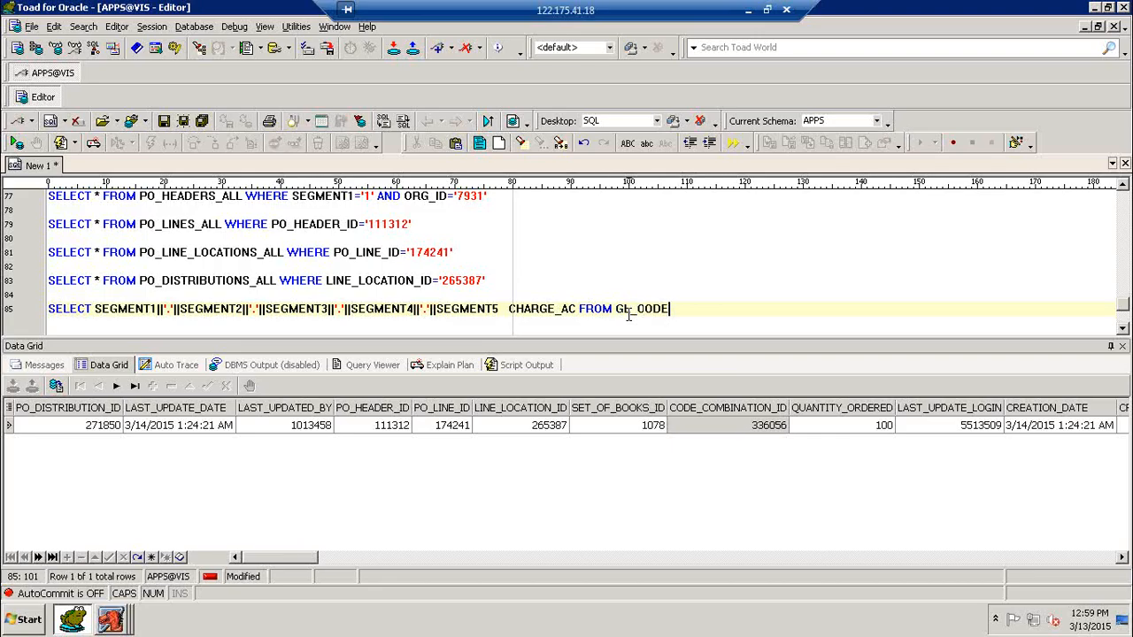
text(_COMBINATIONS)
key(F9)
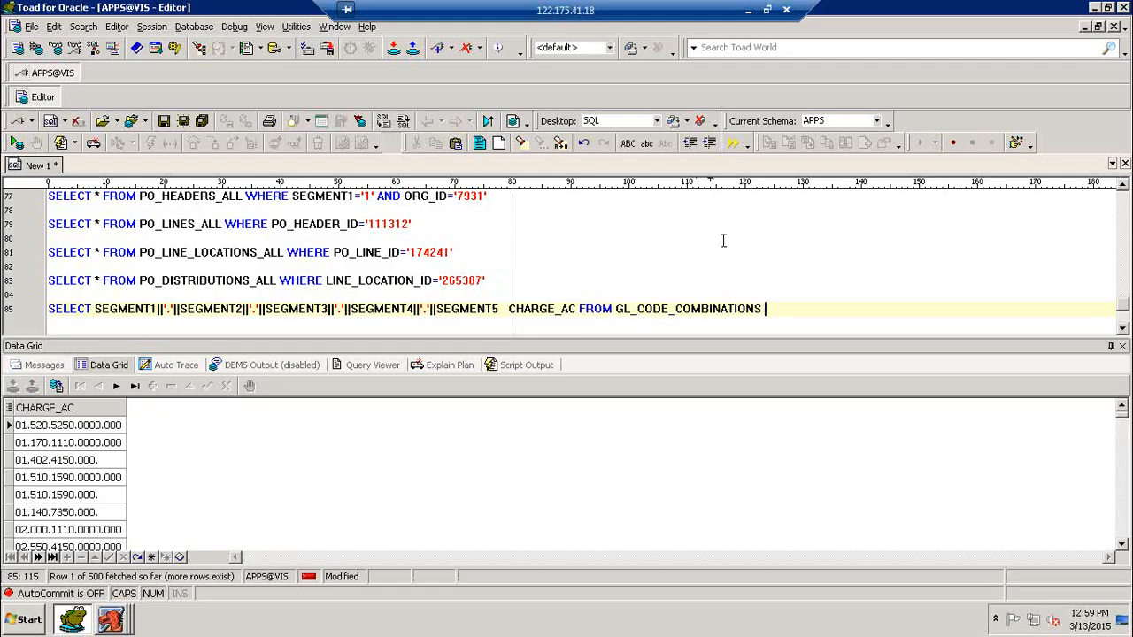
text(WHERE CODE_COMBIN)
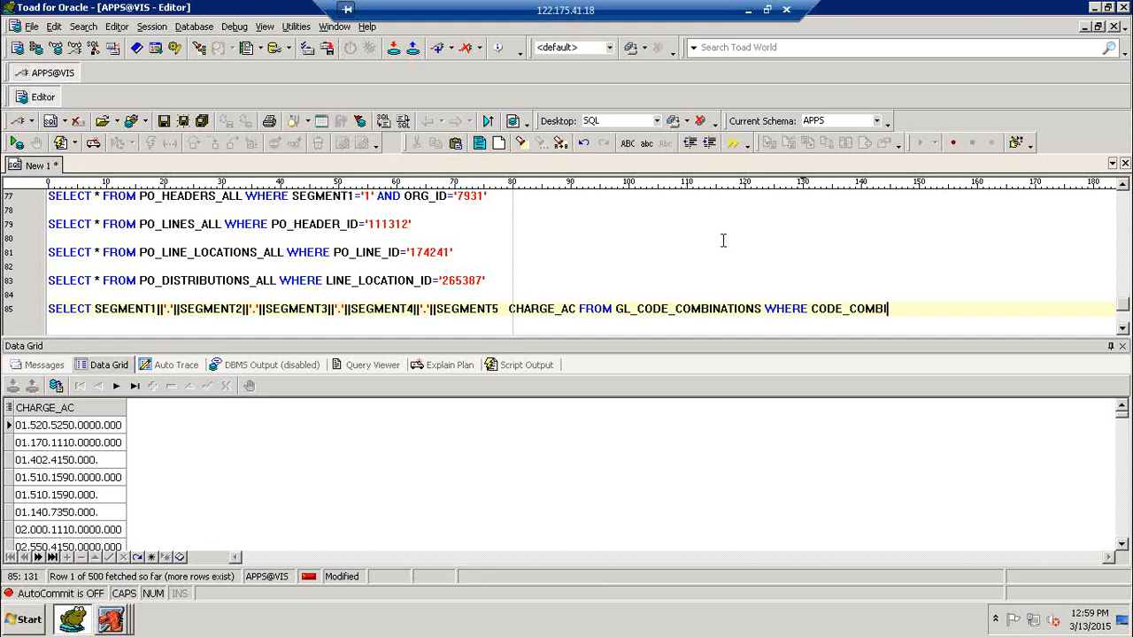
text(ATION_ID=')
Step: Look up combination 336056 as account 01.01.00.00.0002, then switch back to the Oracle purchase order
key(Up)
key(Up)
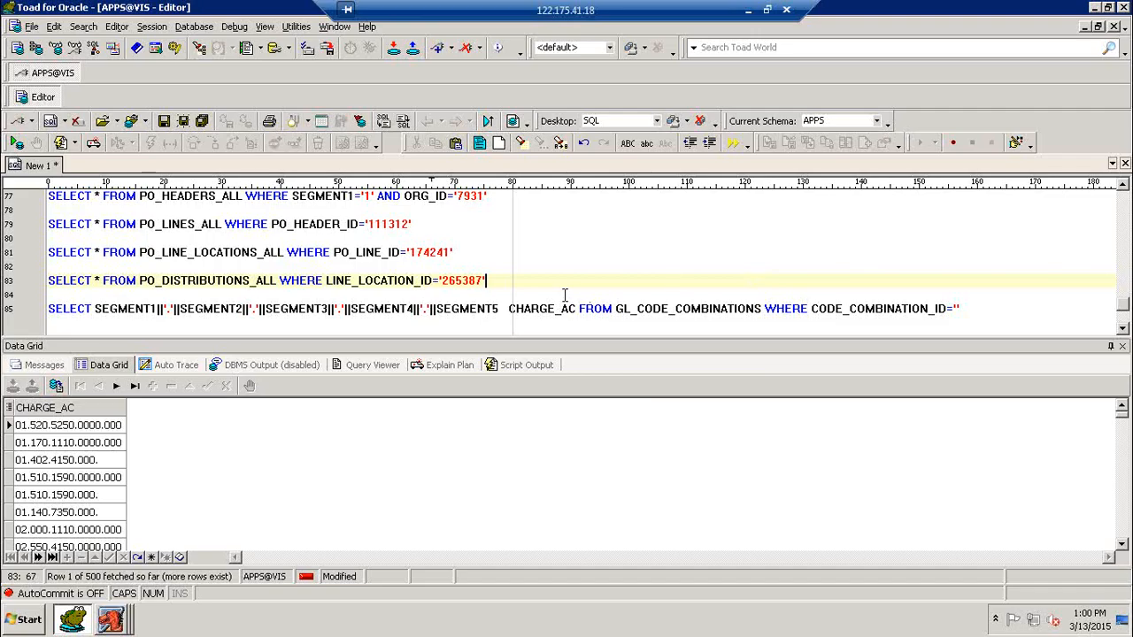
key(F9)
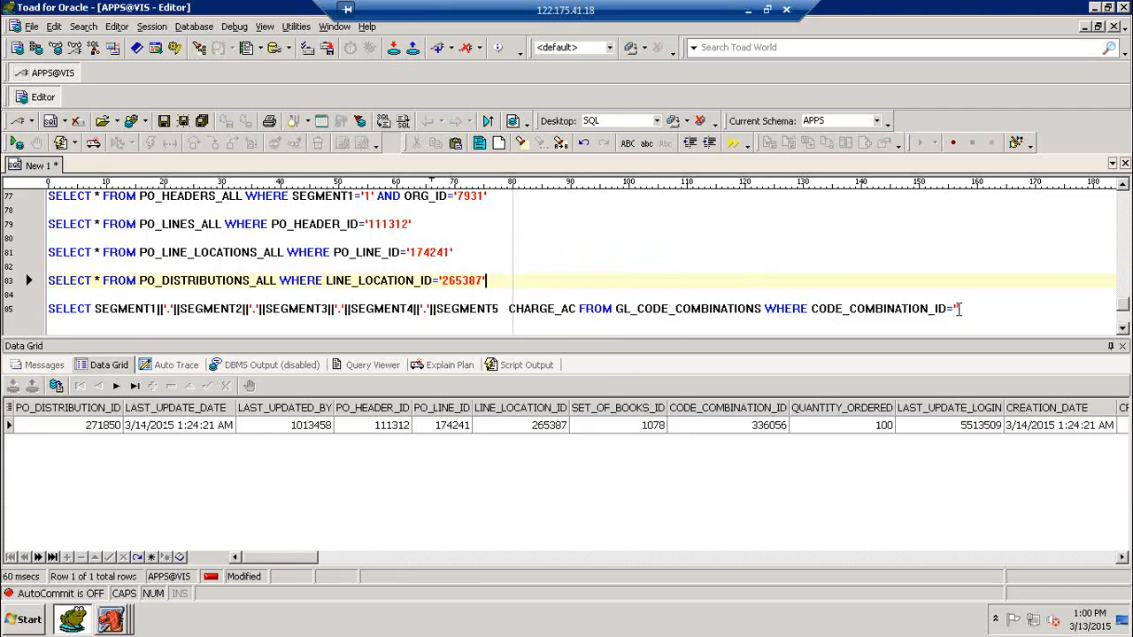
click(959, 309)
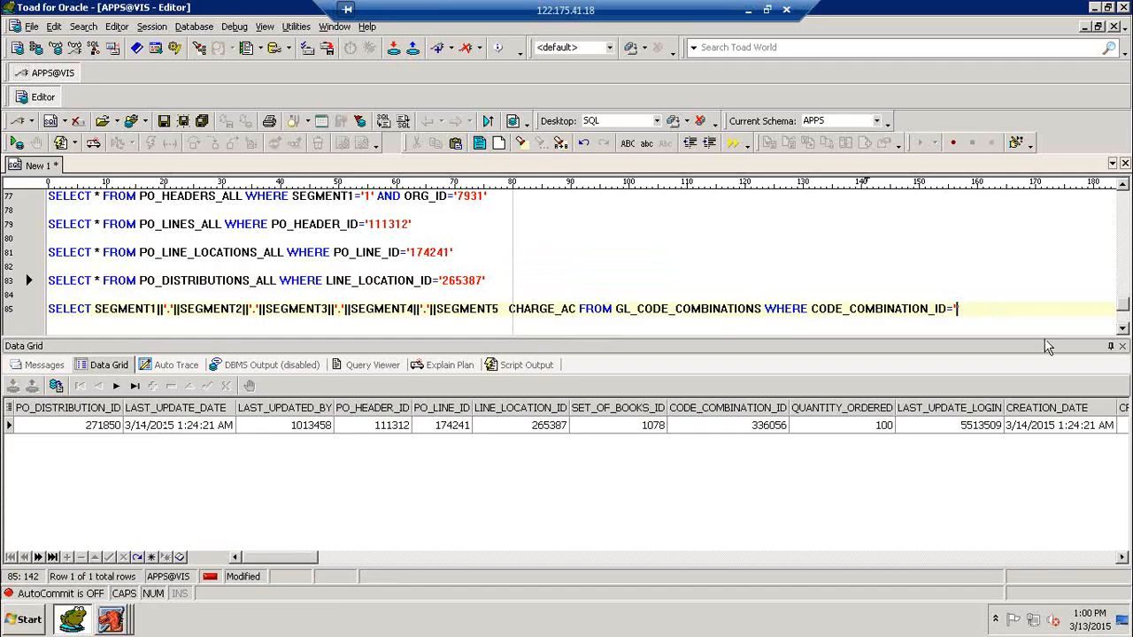
text(336056)
key(F9)
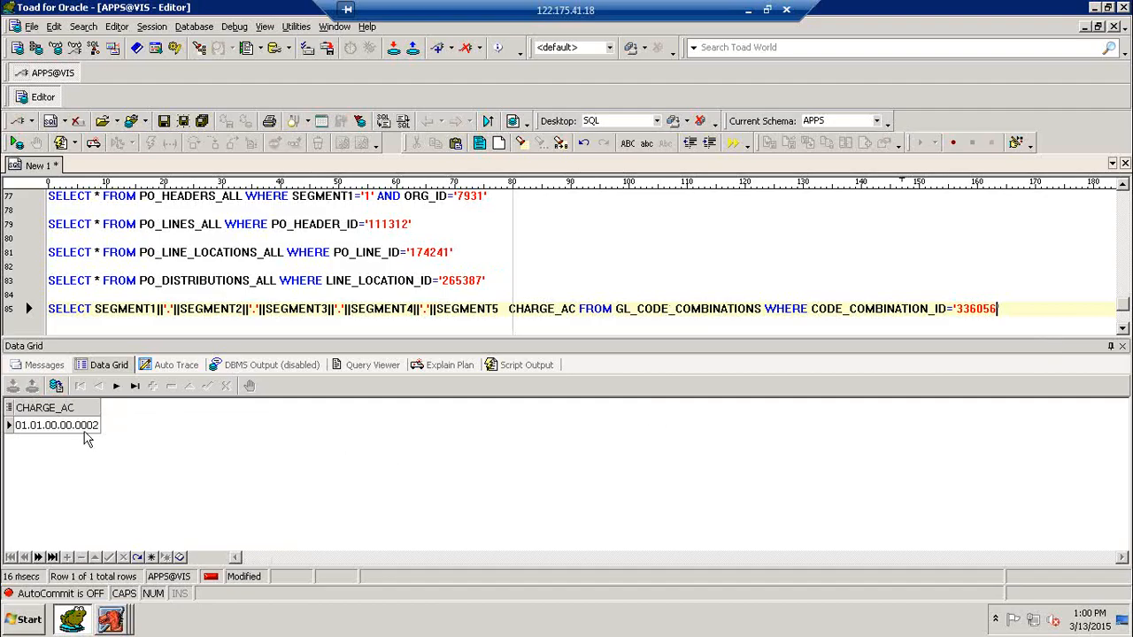
click(110, 620)
click(79, 598)
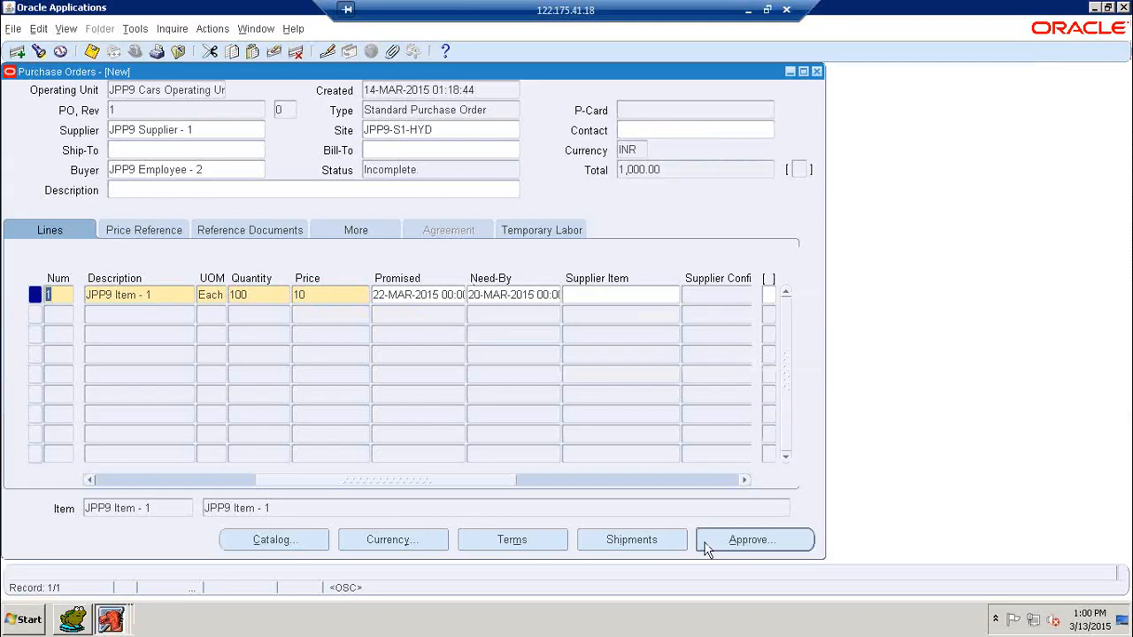
Step: Check the PO Charge Account 01.01.00.00.0002 on the line's distribution, then return to Toad
click(660, 539)
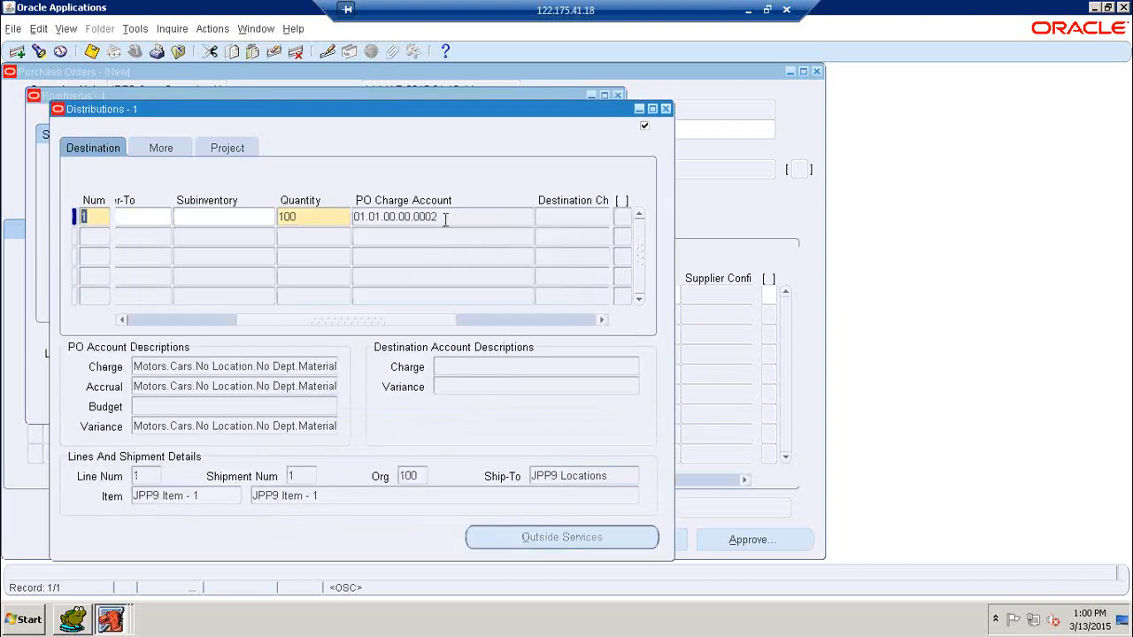
click(446, 217)
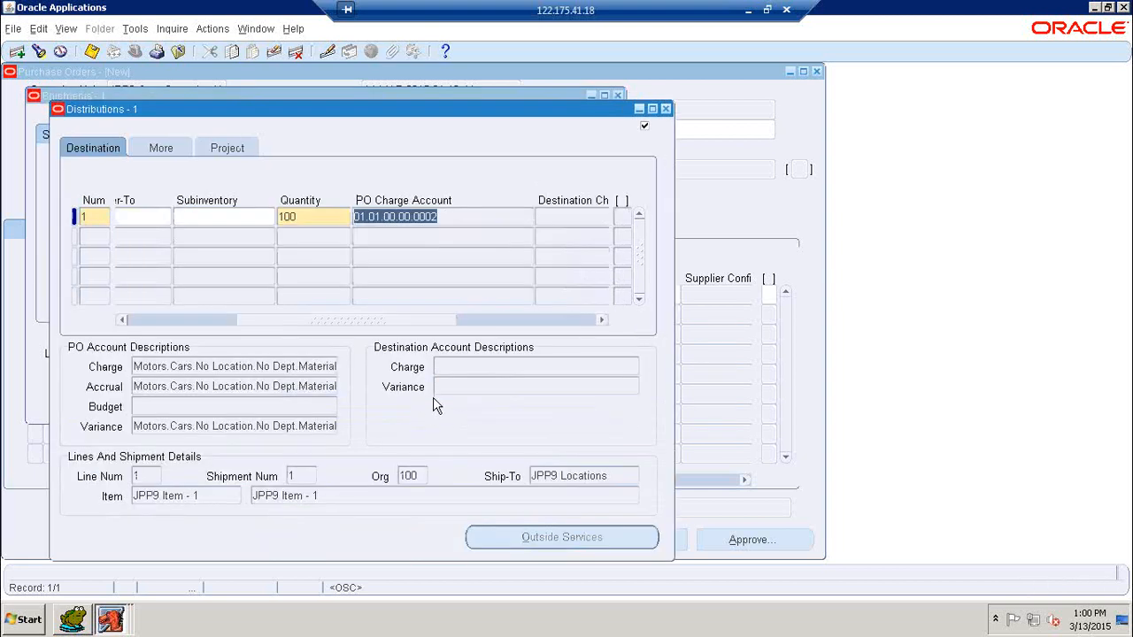
click(107, 621)
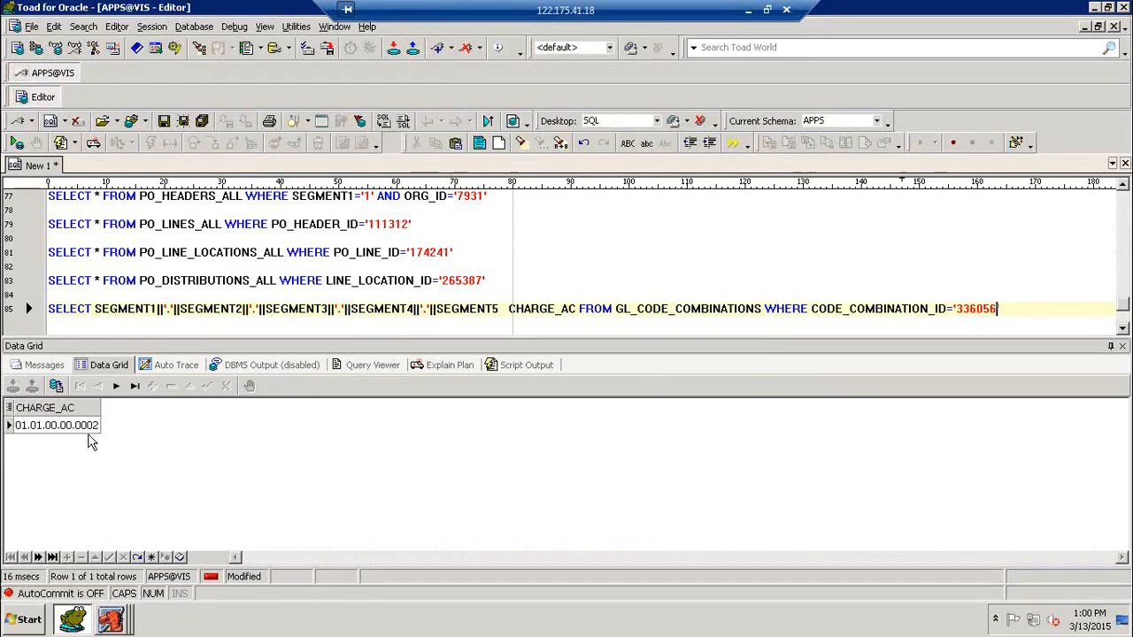
Step: Add a blank line after the line 85 account query and enlarge the editor, then return to Distributions
click(1020, 311)
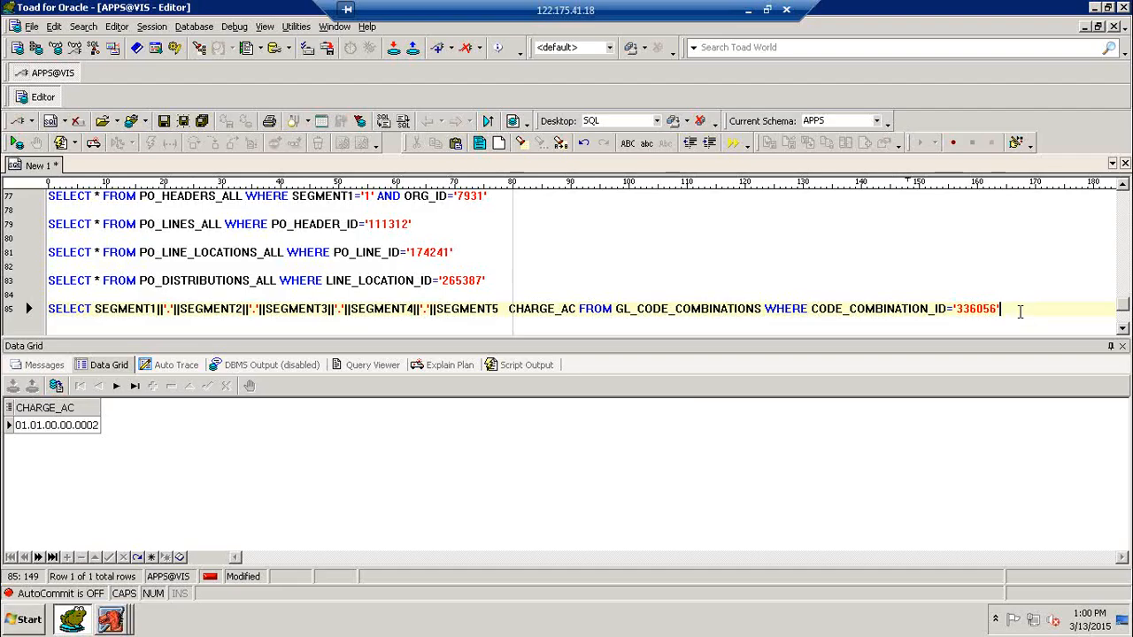
key(Return)
key(Return)
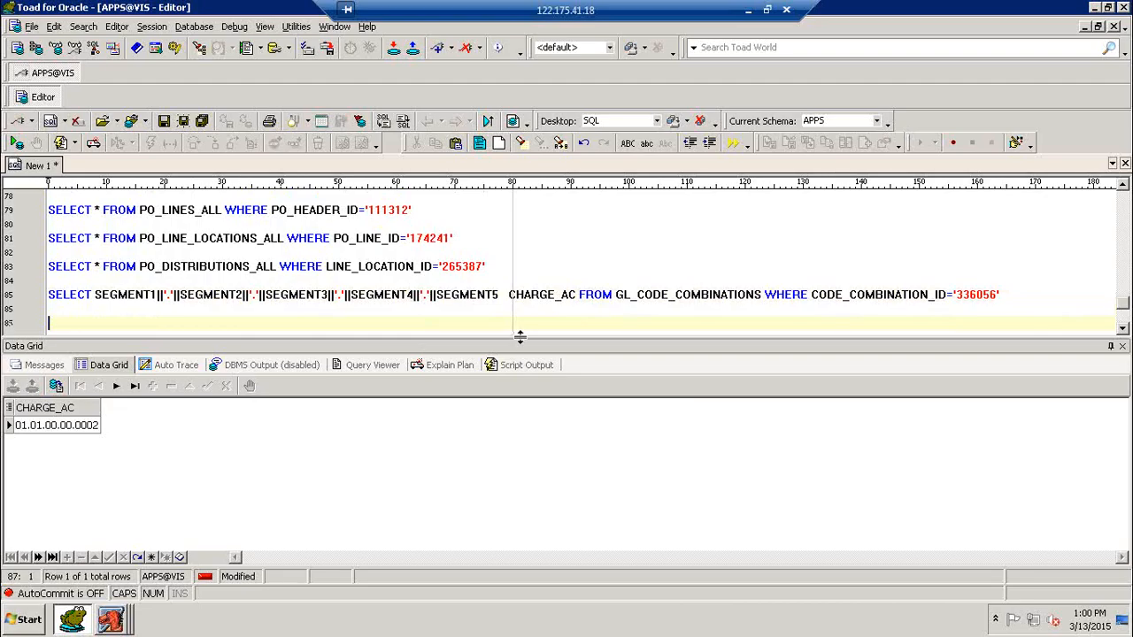
drag(520, 337, 523, 389)
scroll(336, 292, up, 2)
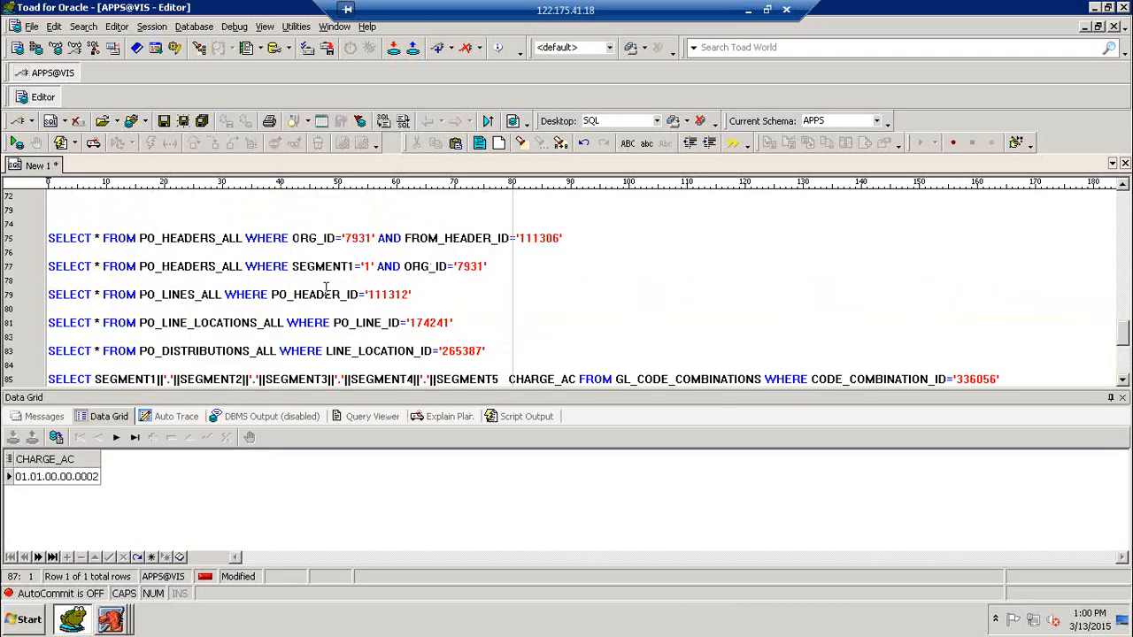
scroll(327, 292, down, 1)
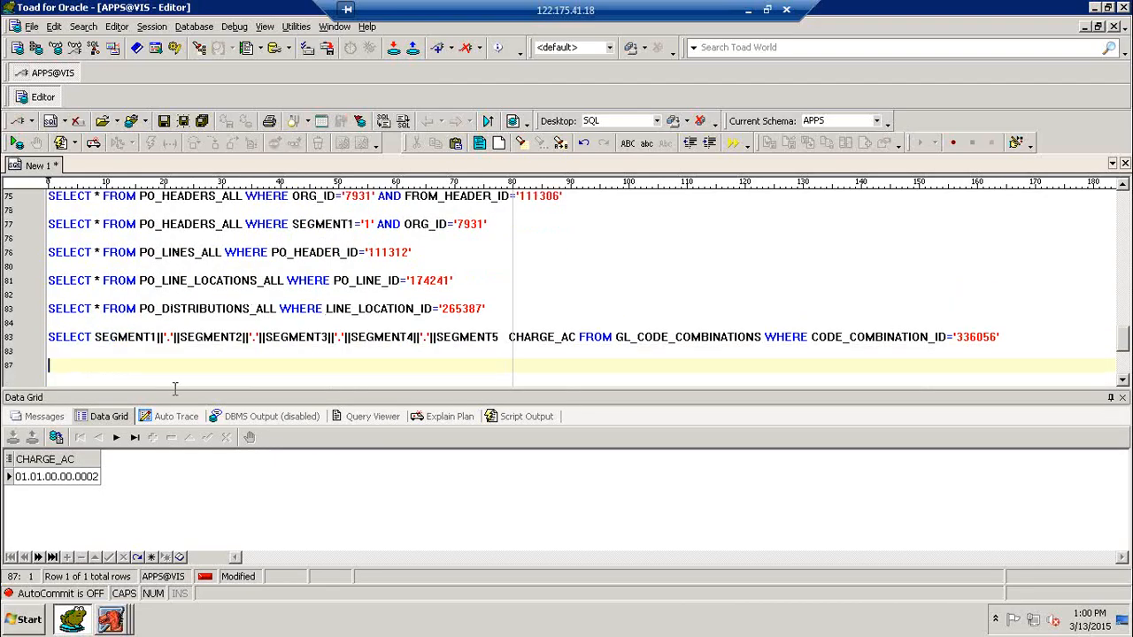
click(115, 624)
click(88, 587)
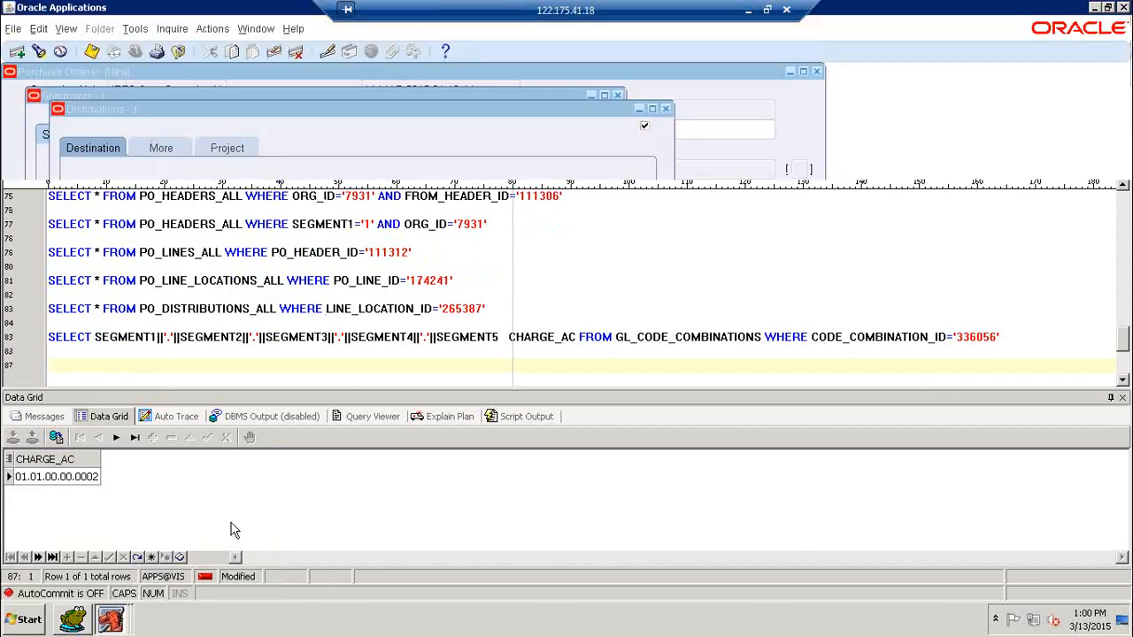
Step: Close Distributions and Shipments, attempt approval, and dismiss the resulting errors list
click(665, 109)
click(618, 97)
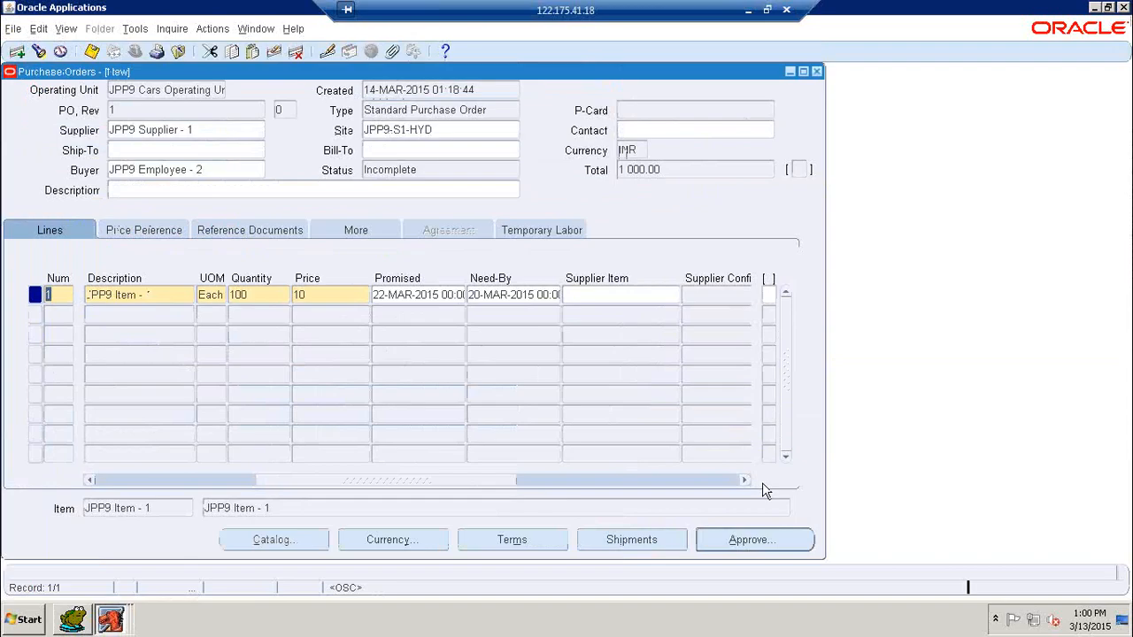
click(751, 542)
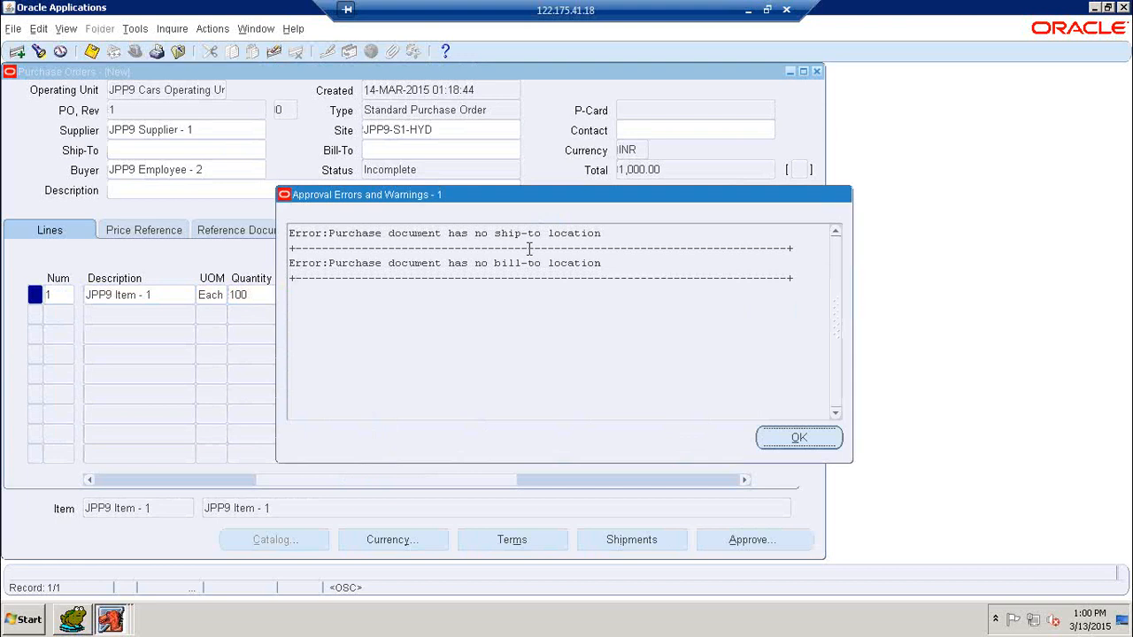
click(804, 444)
Step: Set the Ship-To location to JPP9 Locations by searching the list for JPP
click(214, 151)
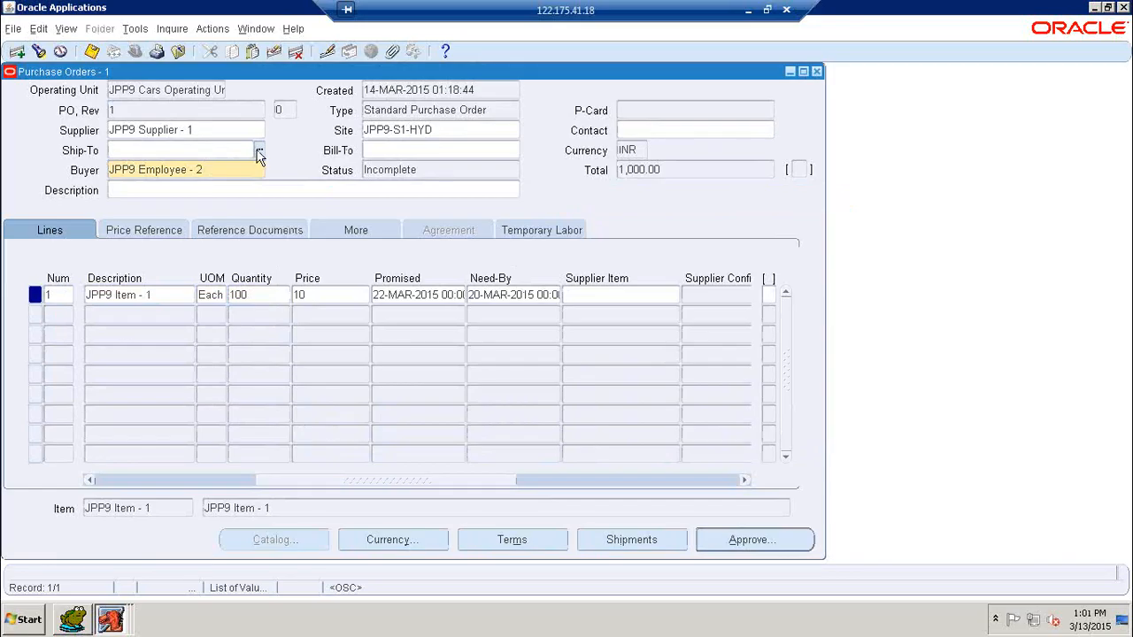
click(258, 151)
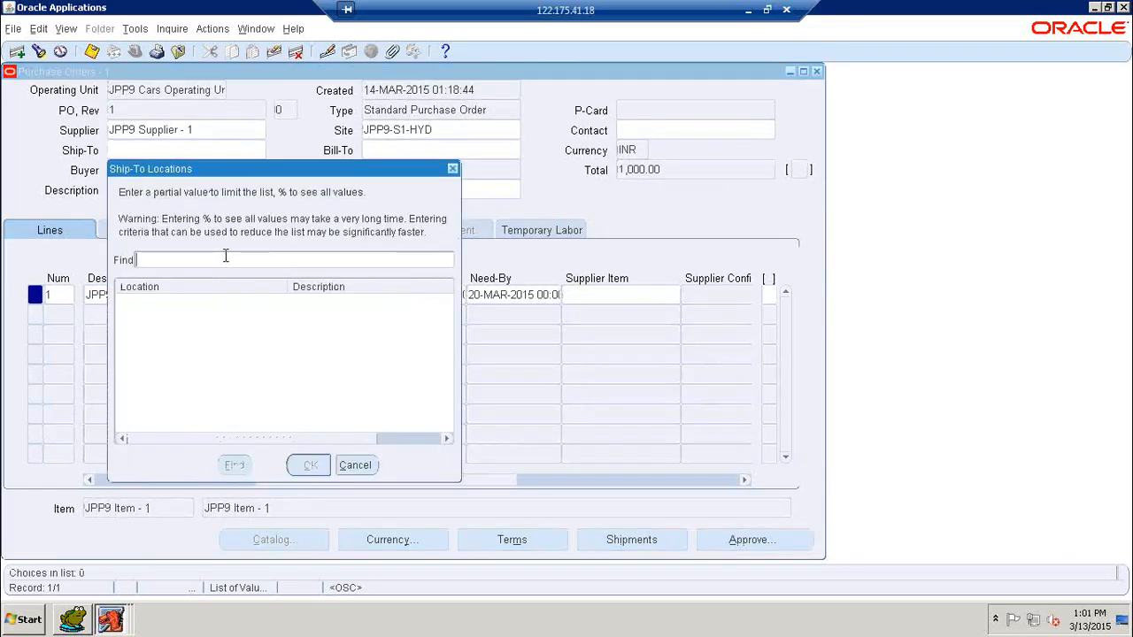
text(JPP9%)
click(235, 466)
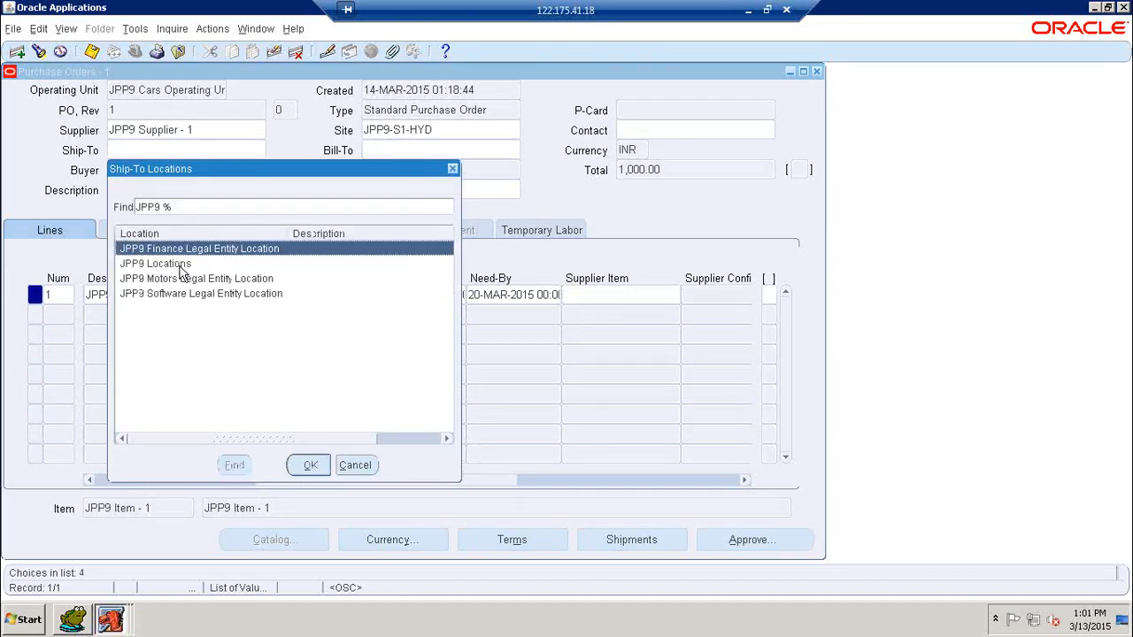
click(181, 264)
click(310, 467)
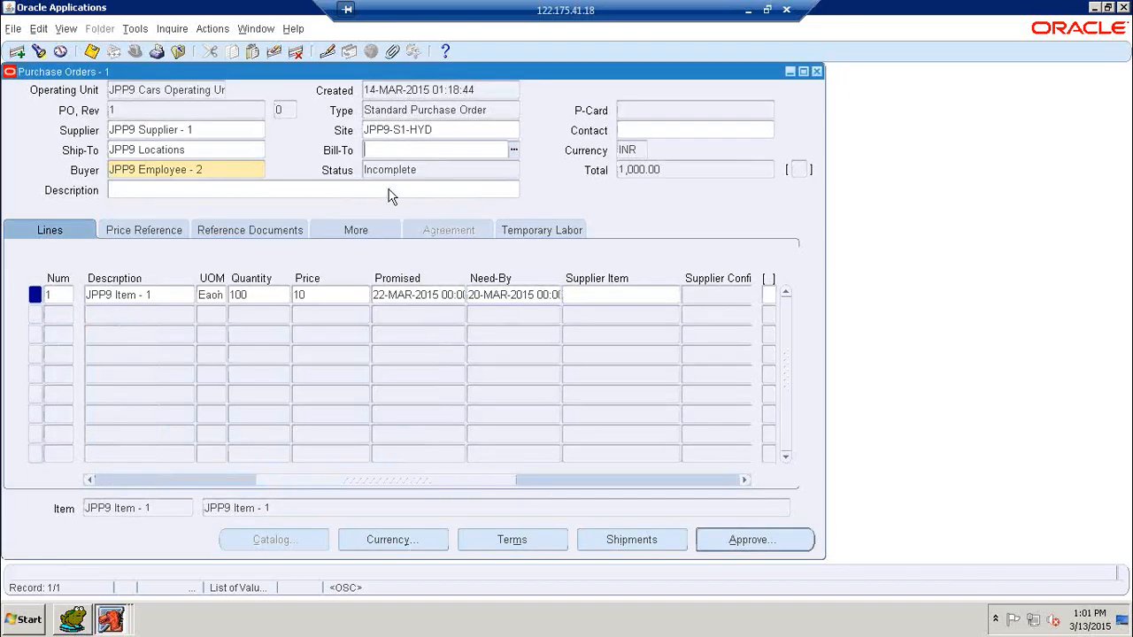
Step: Set Bill-To to JPP9 Motors Legal Entity Location and save the purchase order
click(228, 148)
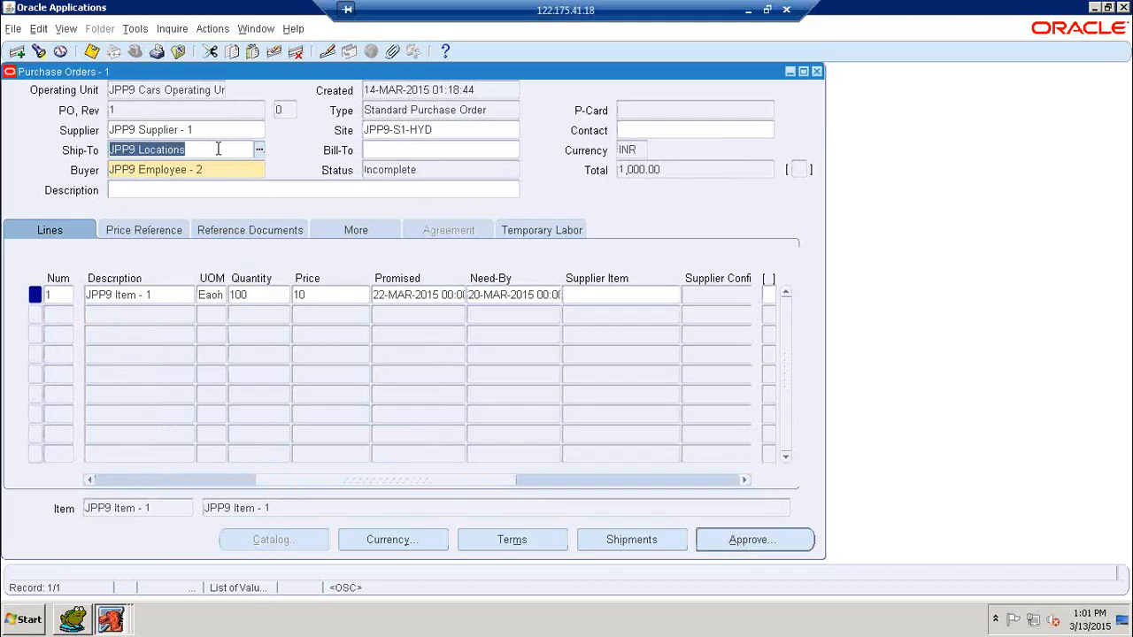
click(374, 153)
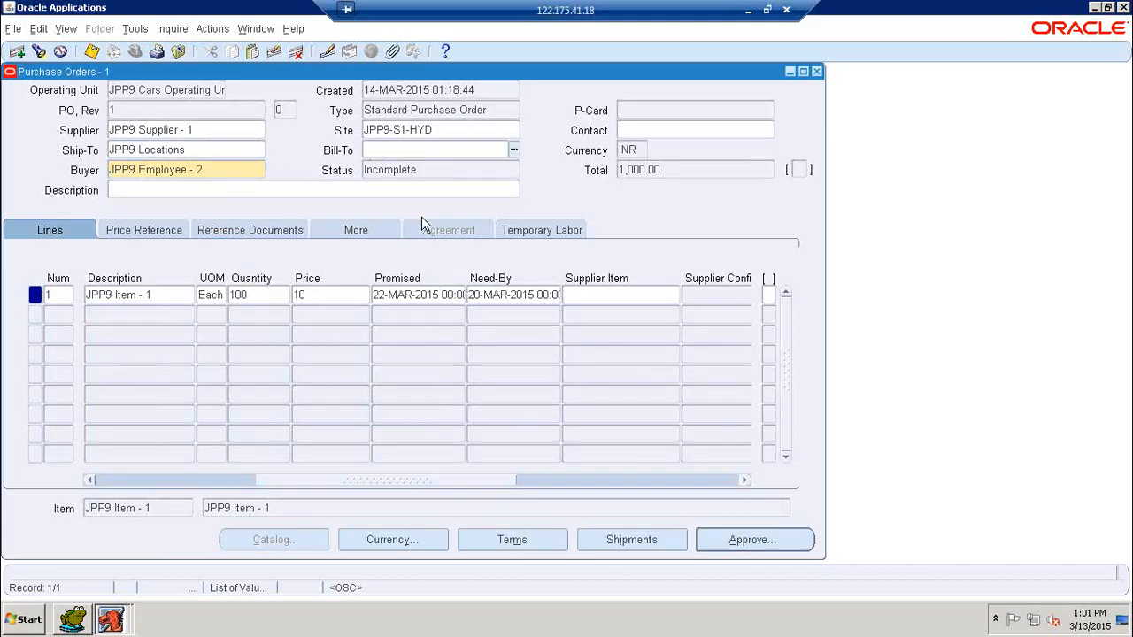
text(JPP9 Locations)
text(MOT)
key(Tab)
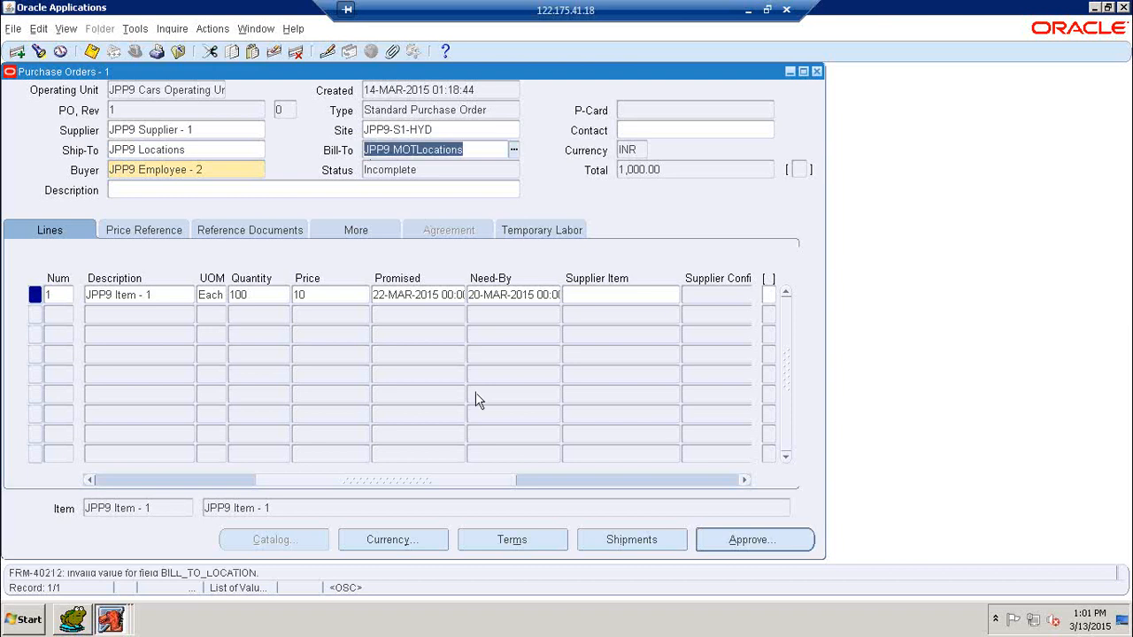
key(Right)
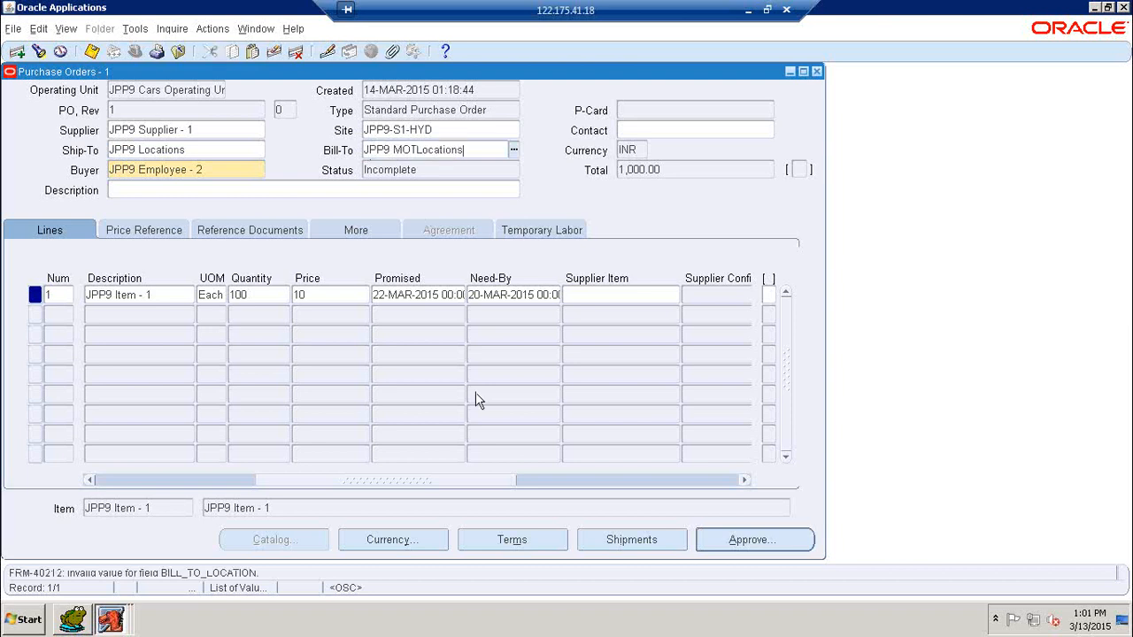
key(BackSpace)
key(BackSpace)
key(BackSpace)
key(BackSpace)
key(Tab)
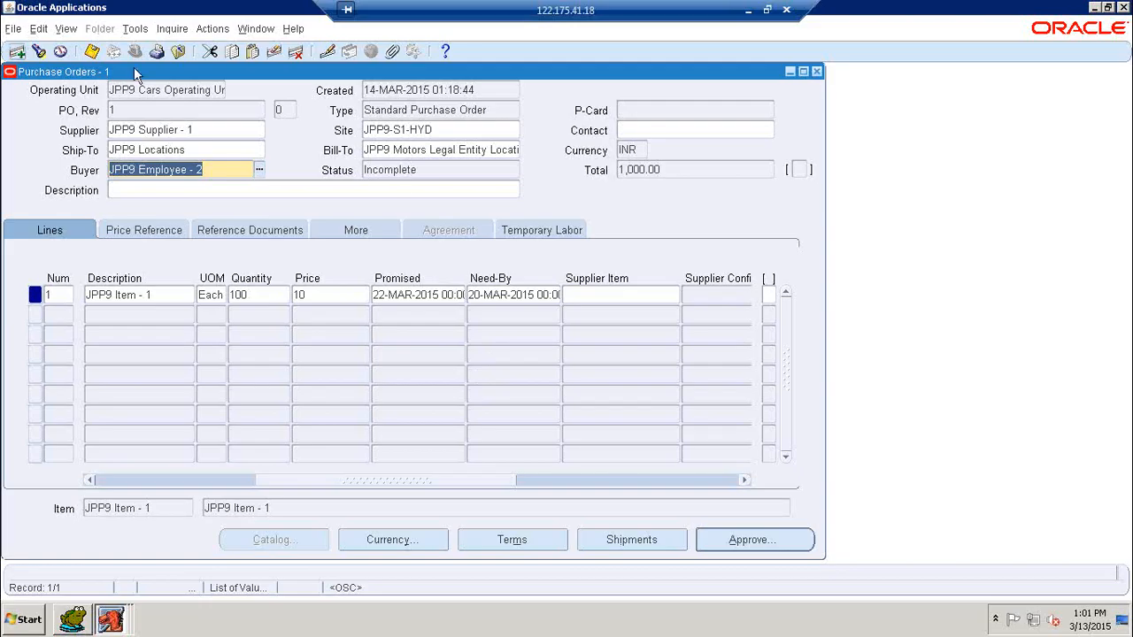
click(93, 52)
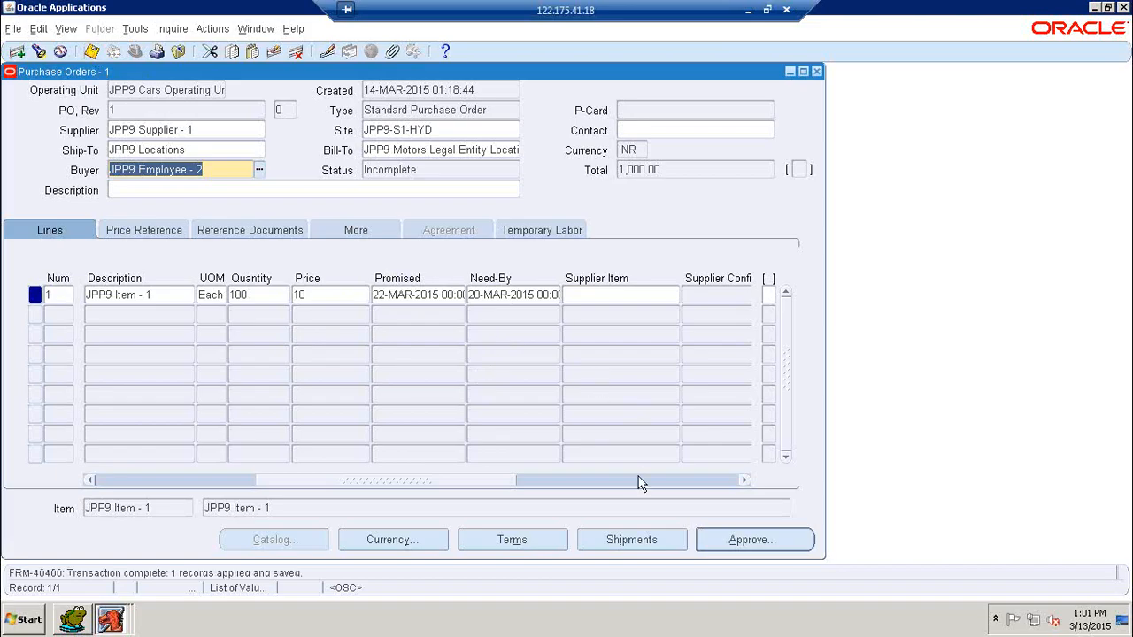
click(764, 543)
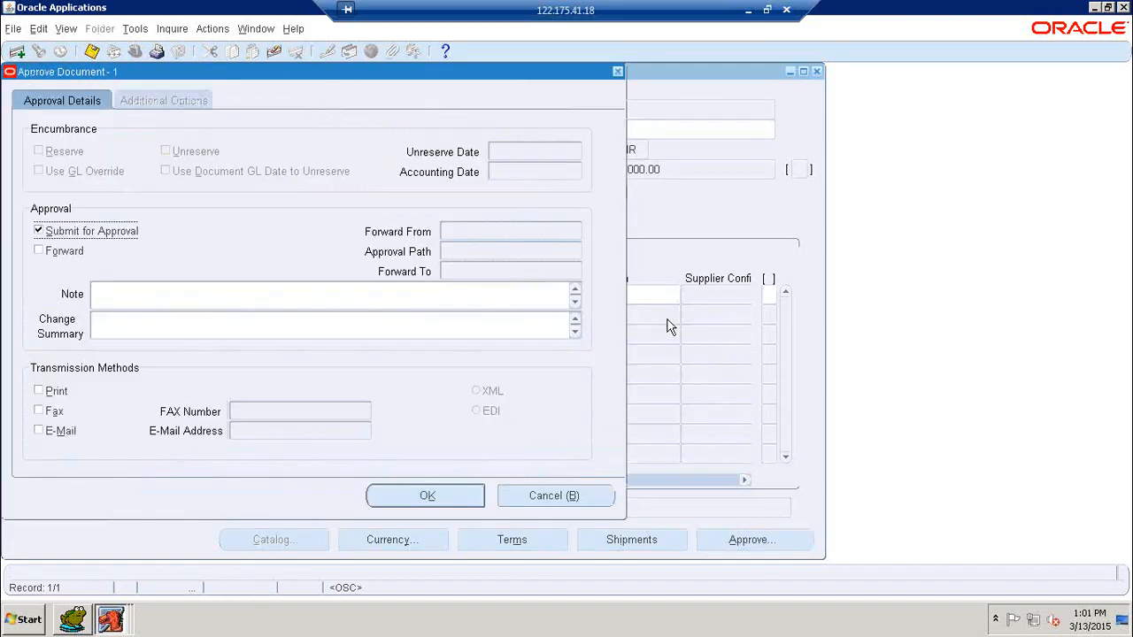
Step: Submit purchase order 1 for approval so it becomes Approved, then return to Toad
click(457, 496)
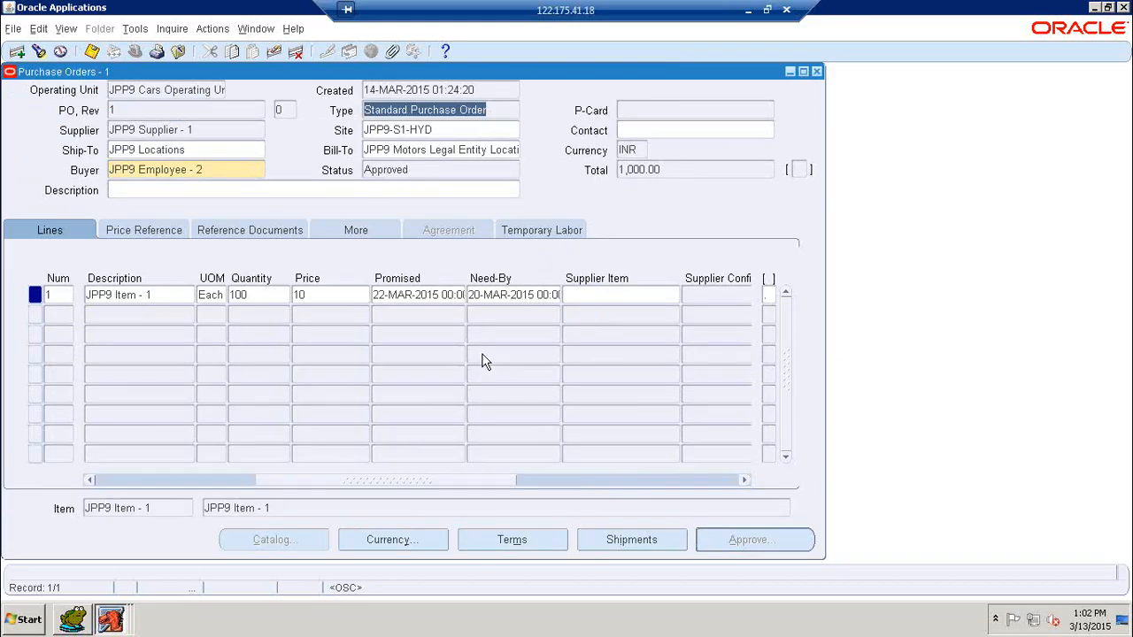
click(73, 620)
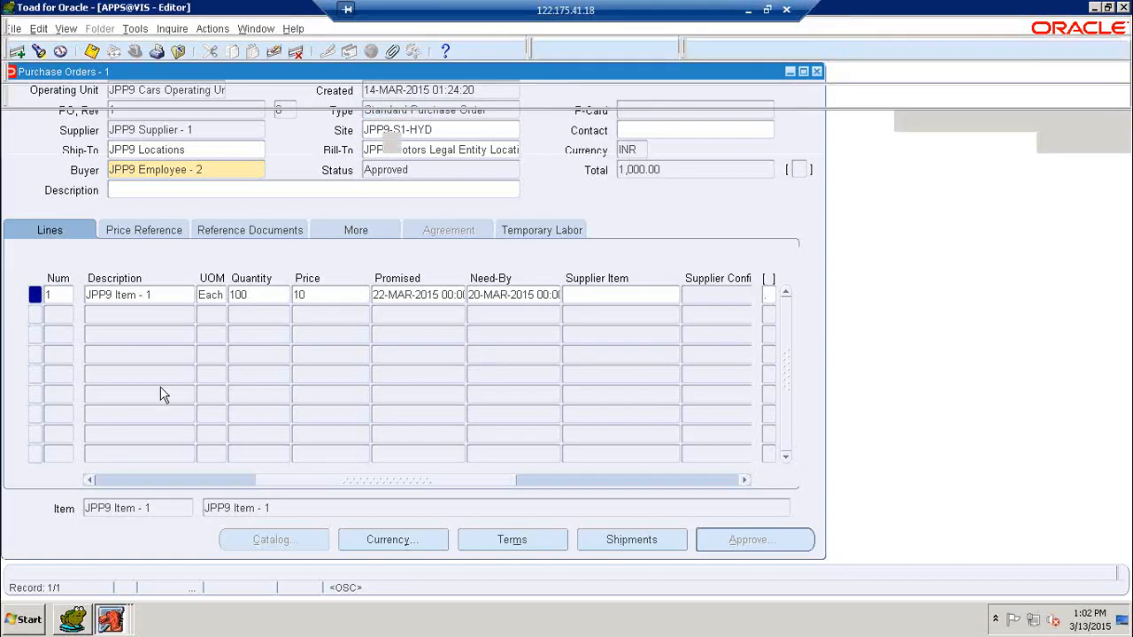
Step: Replace * with AUTHORIZATION_STATUS in the line 75 query and run it
click(103, 194)
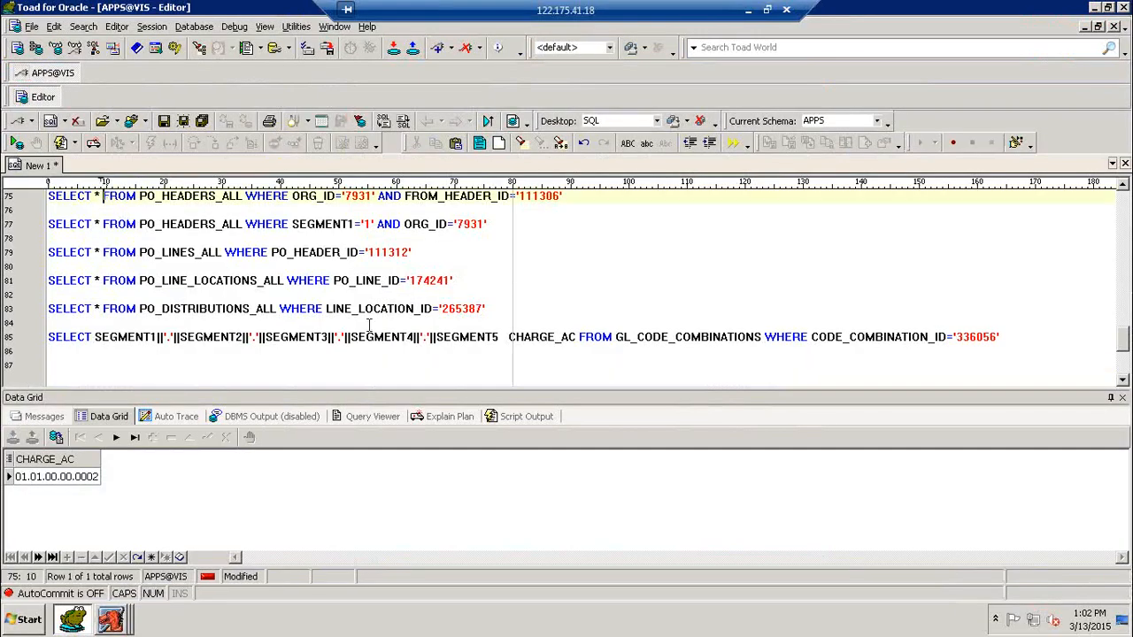
key(BackSpace)
key(BackSpace)
text(AUT)
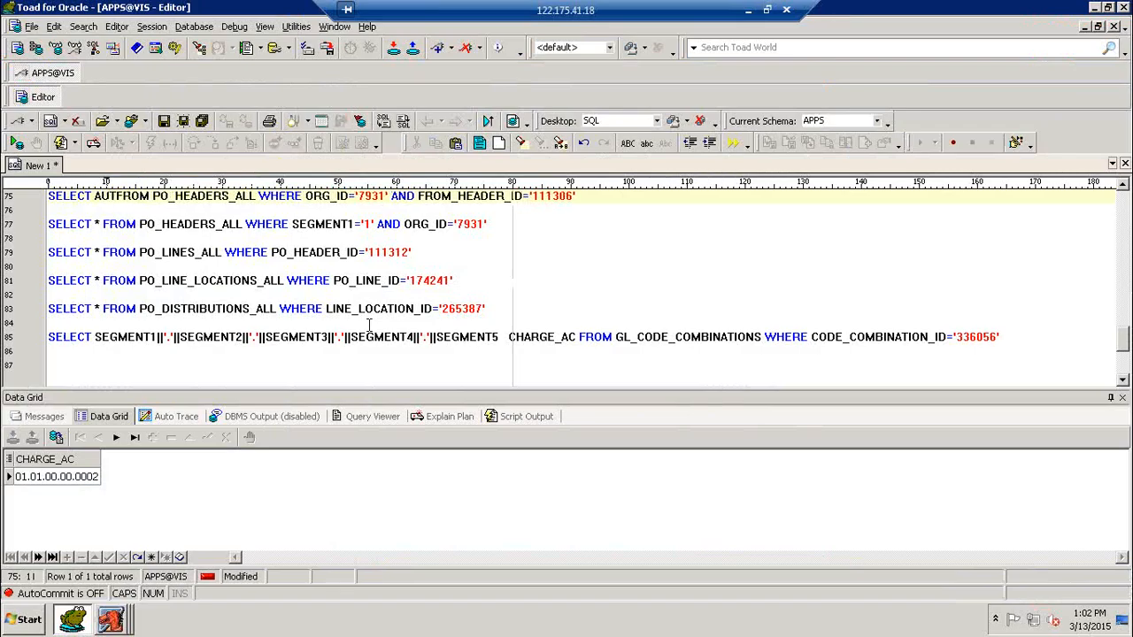
text(HORIZ)
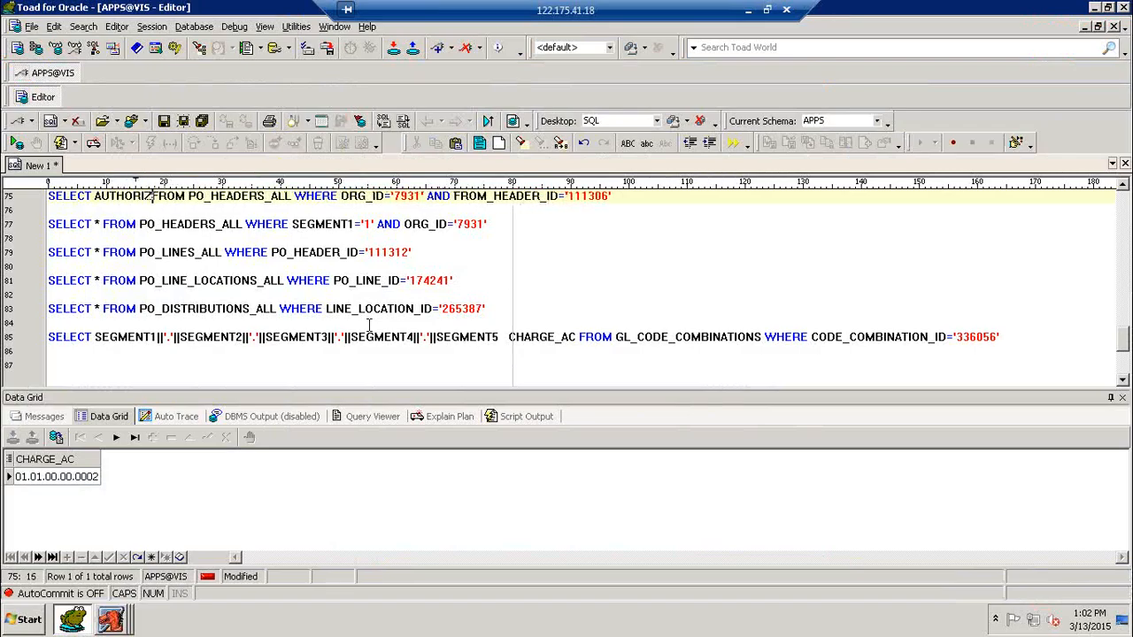
text(ATION_STARTU)
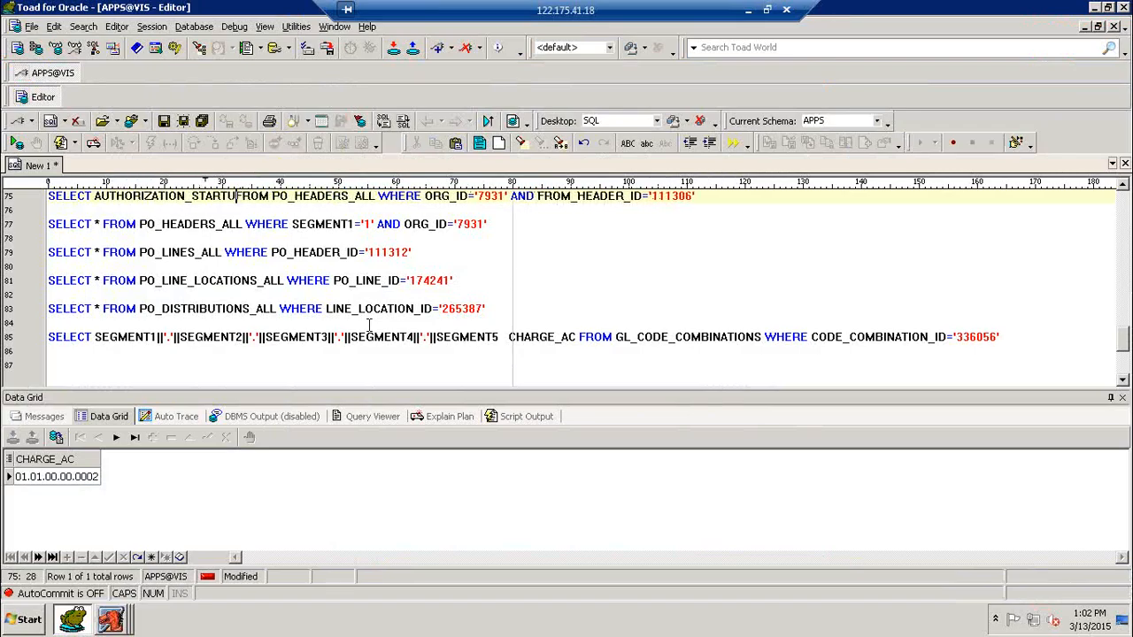
key(BackSpace)
key(BackSpace)
key(BackSpace)
key(BackSpace)
text(ATUS)
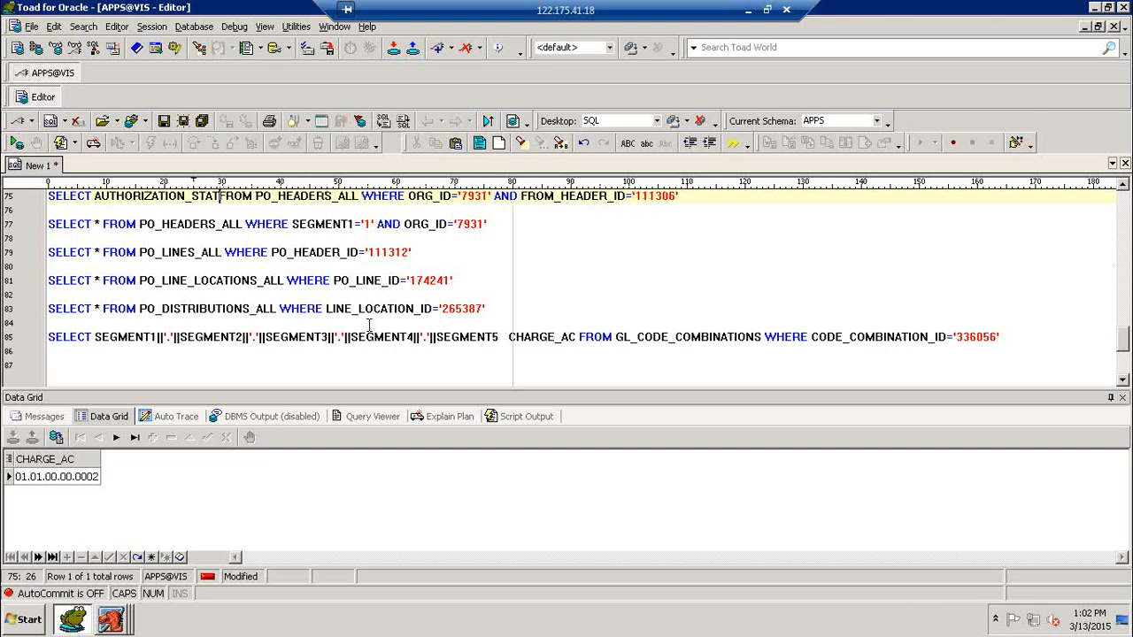
key(F9)
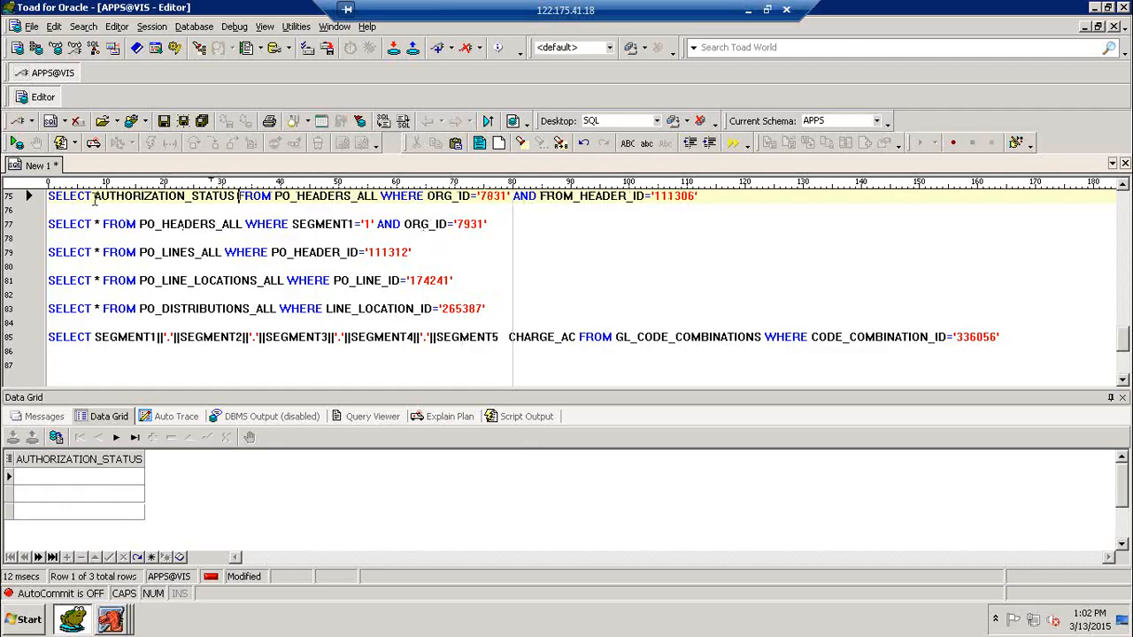
Step: Paste AUTHORIZATION_STATUS over * in the SEGMENT1 query and add a blank line above it
drag(93, 199, 237, 198)
key(ctrl+c)
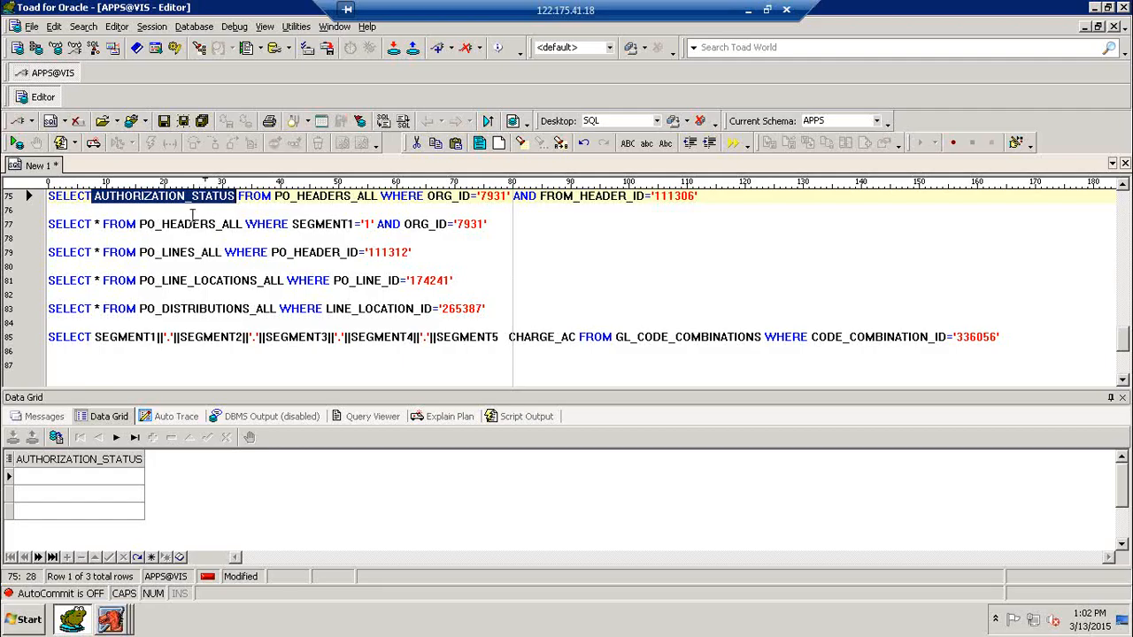
click(97, 225)
double_click(97, 225)
key(ctrl+v)
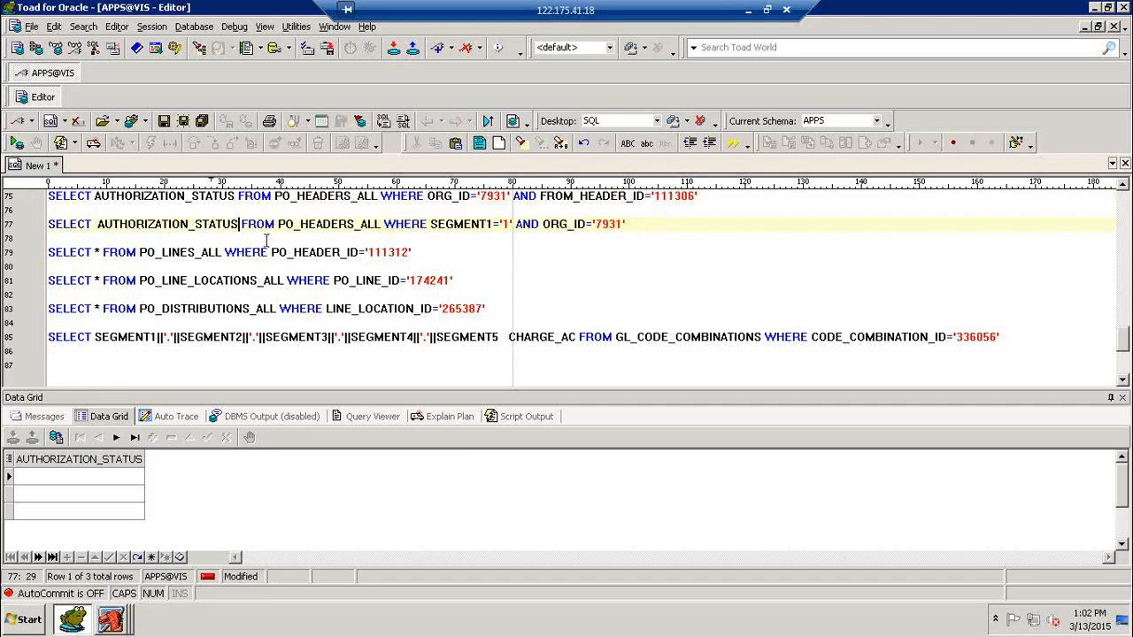
click(75, 209)
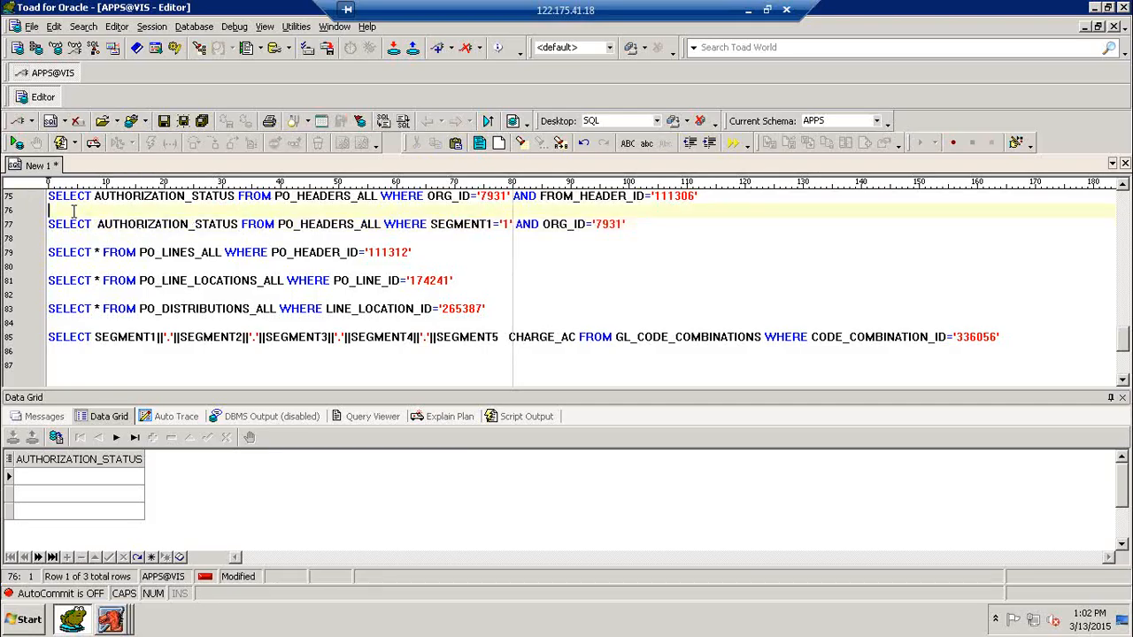
key(Return)
key(Return)
key(Return)
scroll(92, 225, down, 2)
scroll(137, 222, up, 1)
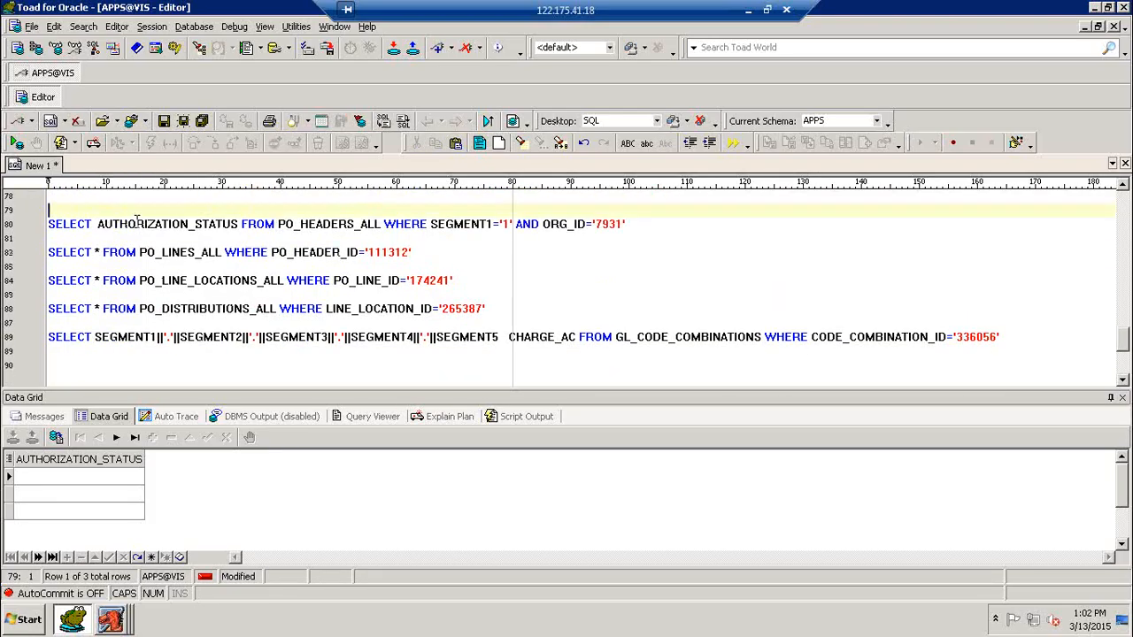
click(185, 227)
Step: Append AND TYPE_LOOKUP_CODE='STANDARD' to the status query and rerun it for one APPROVED row
key(ctrl+Return)
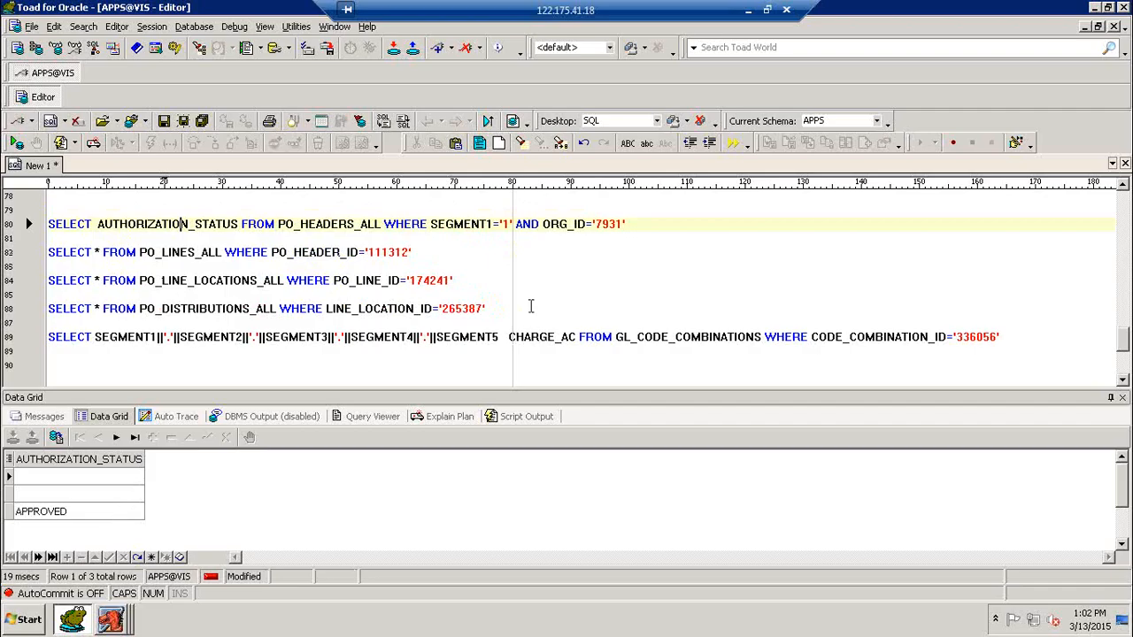
click(652, 223)
text(A)
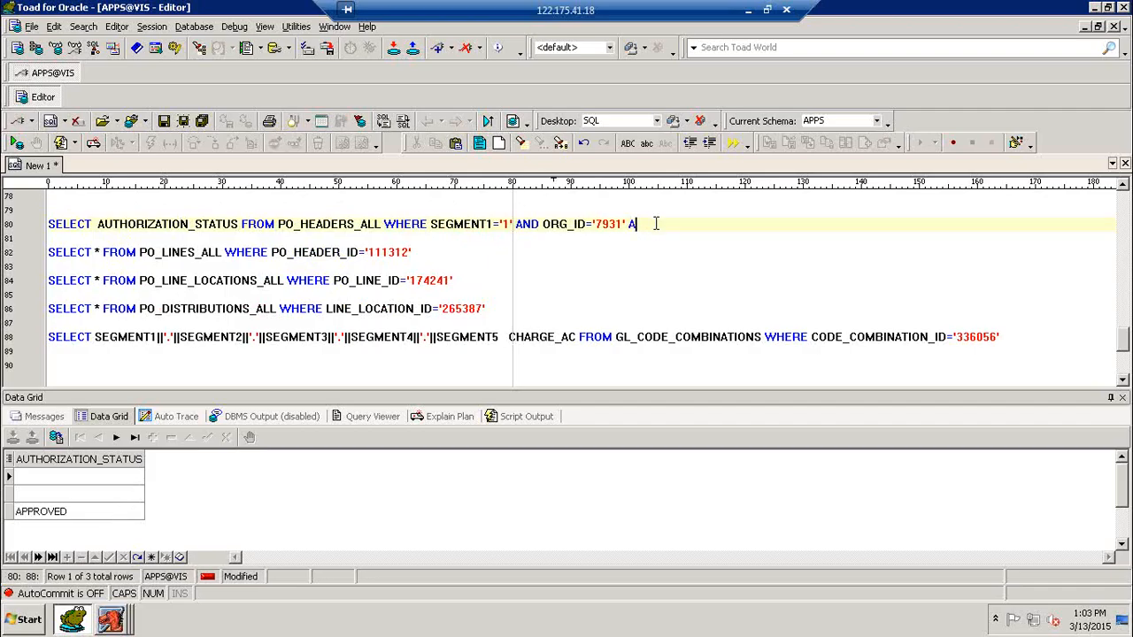
text(ND TYPE_LOOKUP_COD)
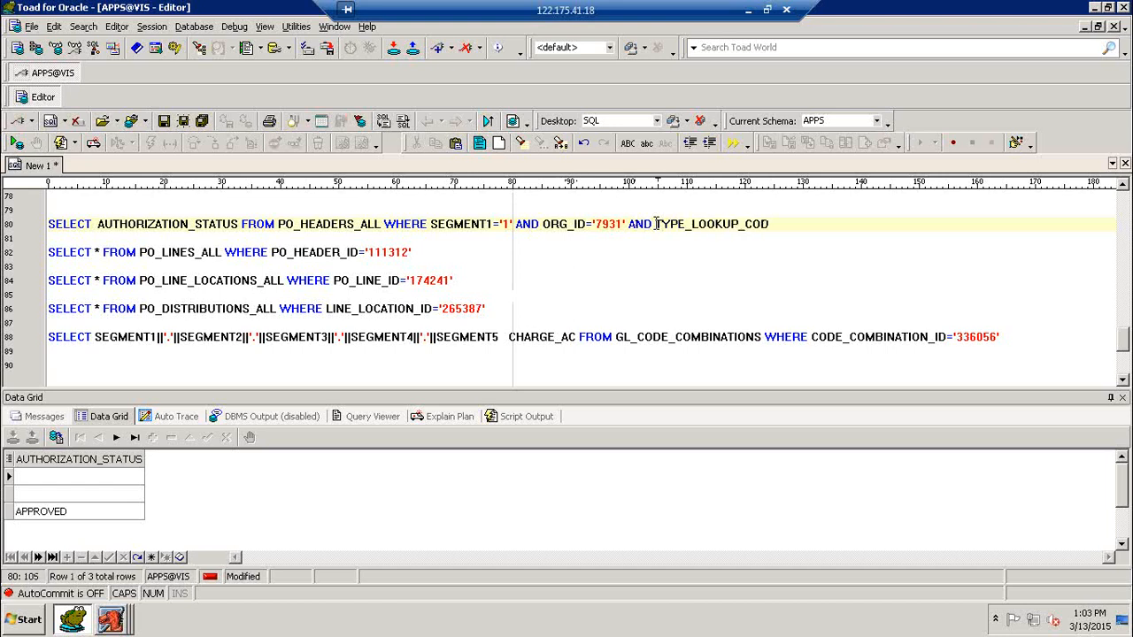
text(E='STA)
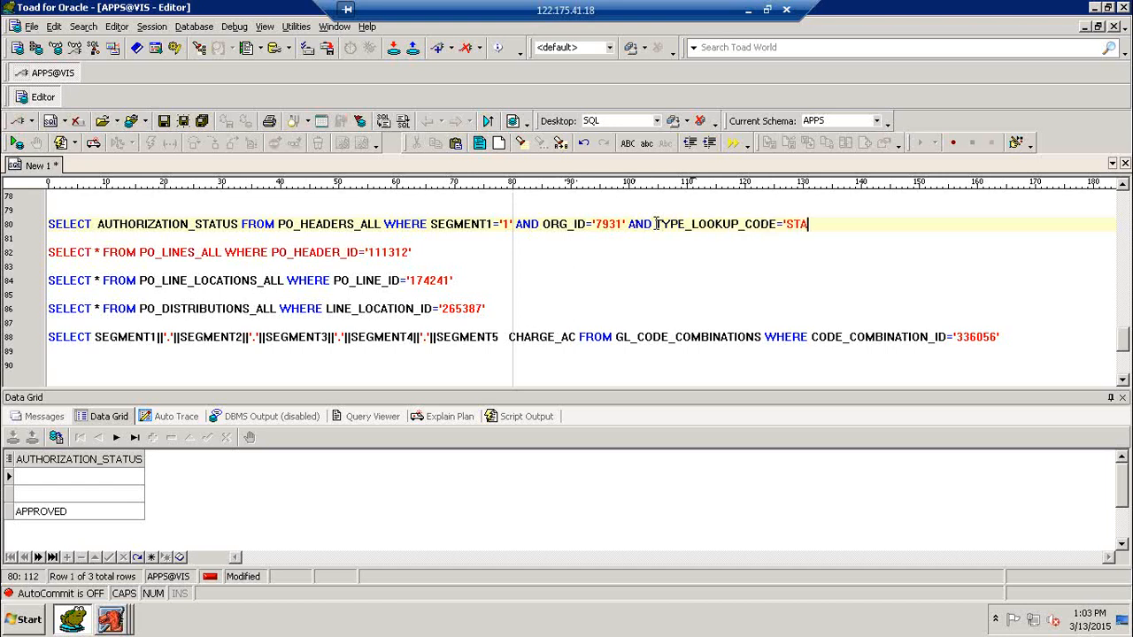
text(NDARD')
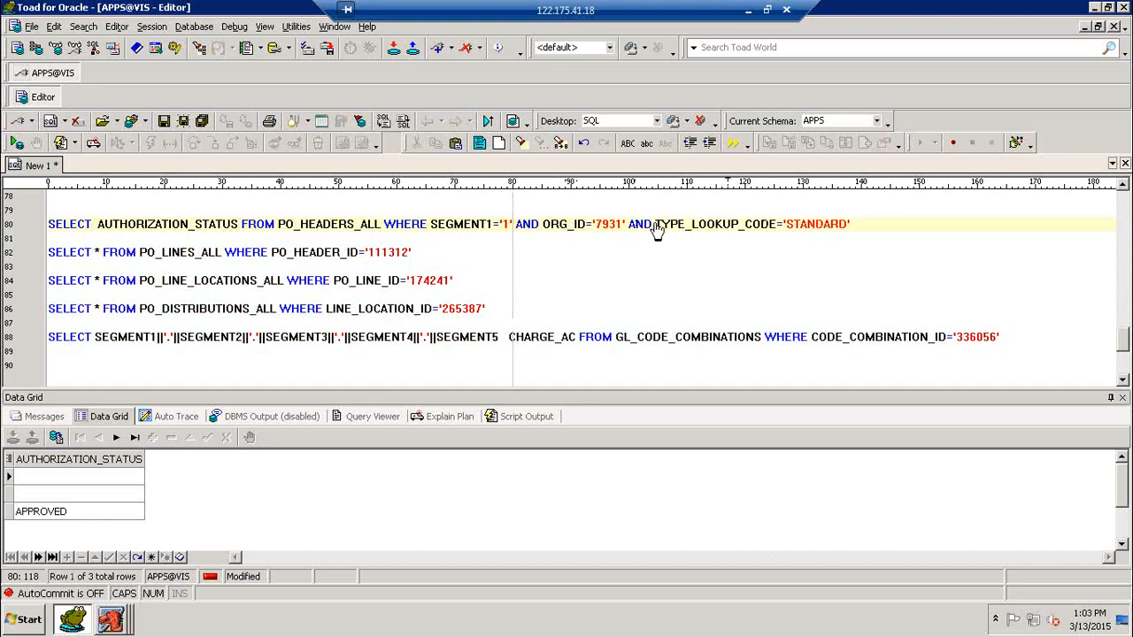
key(F9)
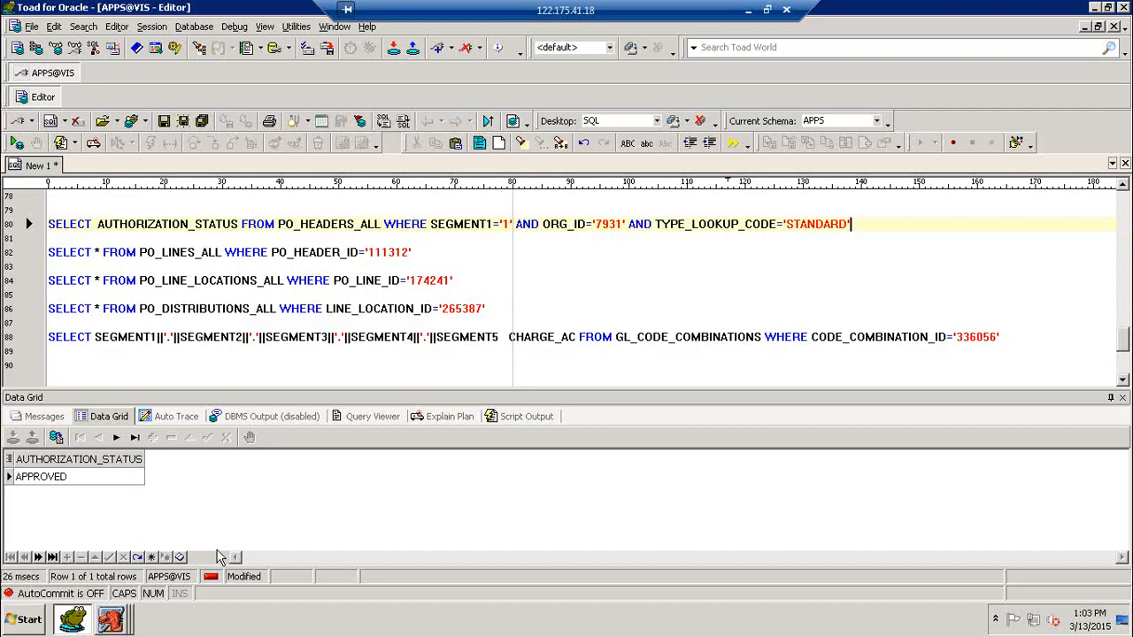
click(111, 620)
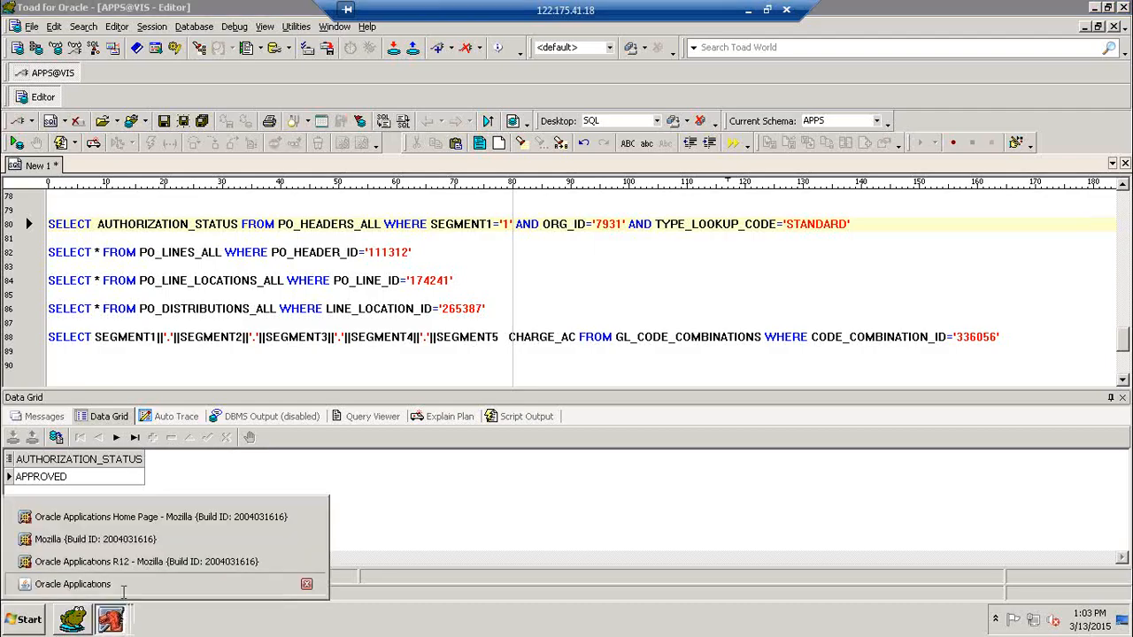
click(305, 582)
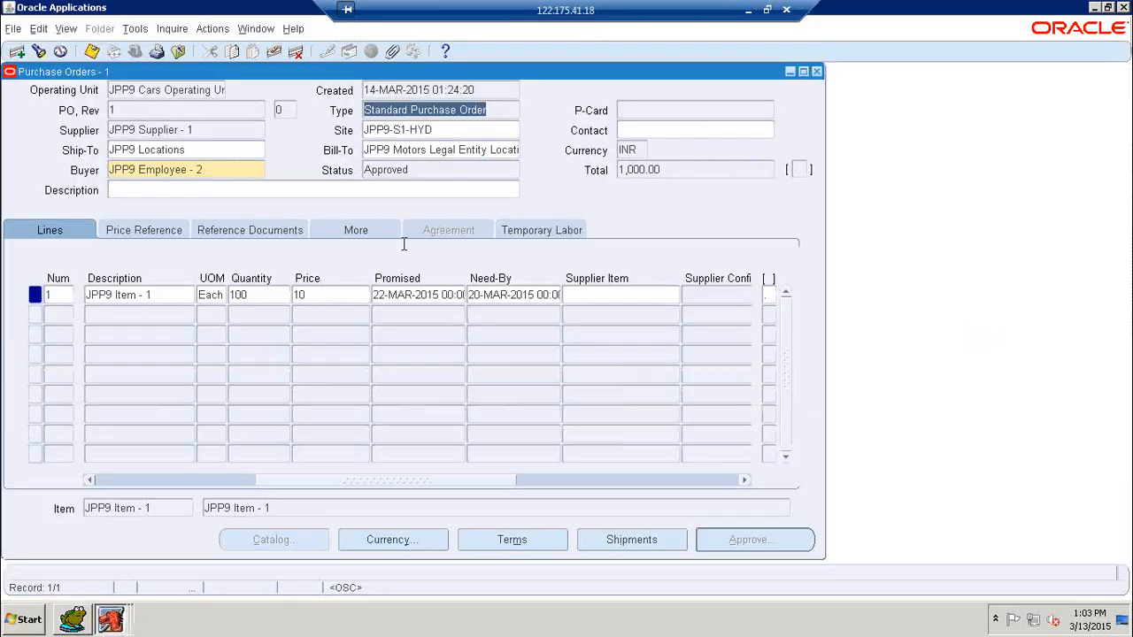
double_click(427, 172)
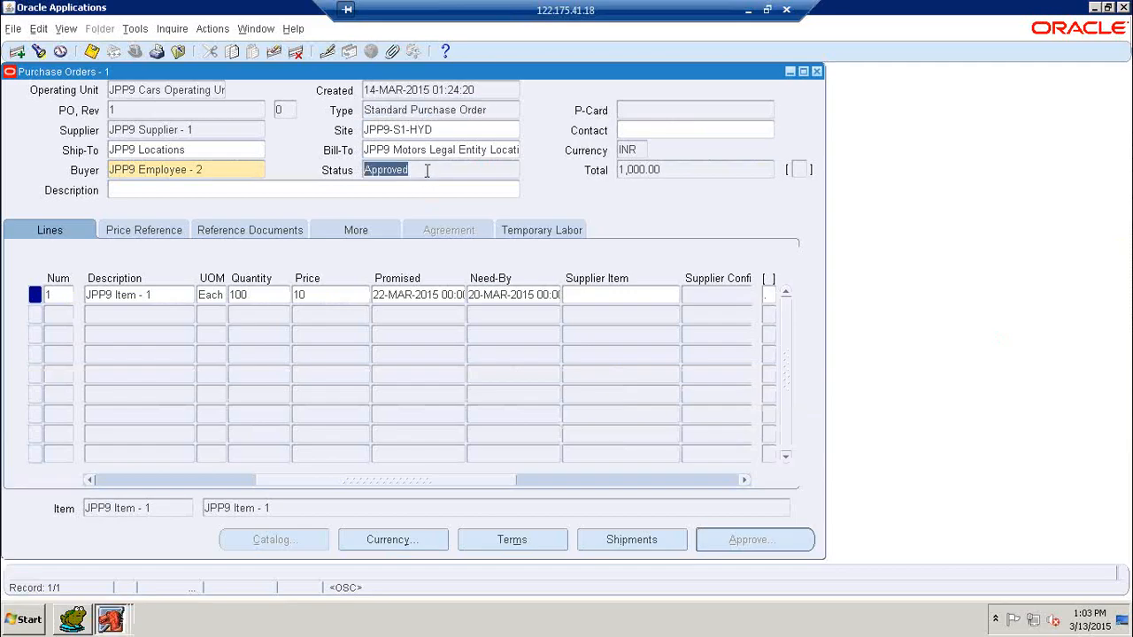
click(72, 619)
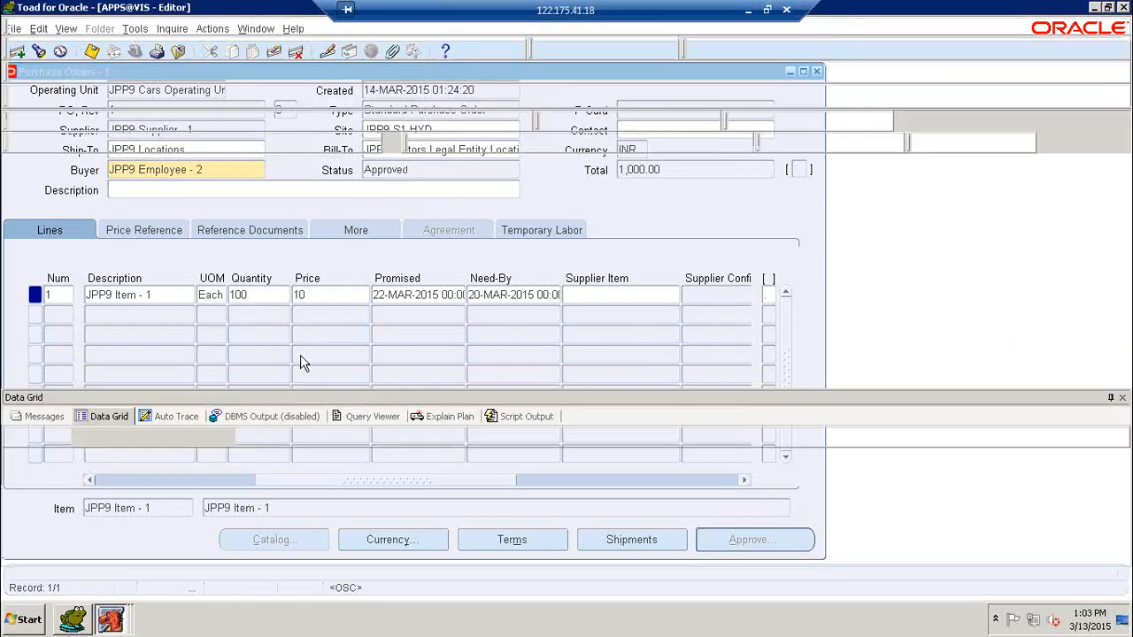
Step: Wrap AUTHORIZATION_STATUS in INITCAP() on line 80 and rerun the query to get Approved
click(98, 224)
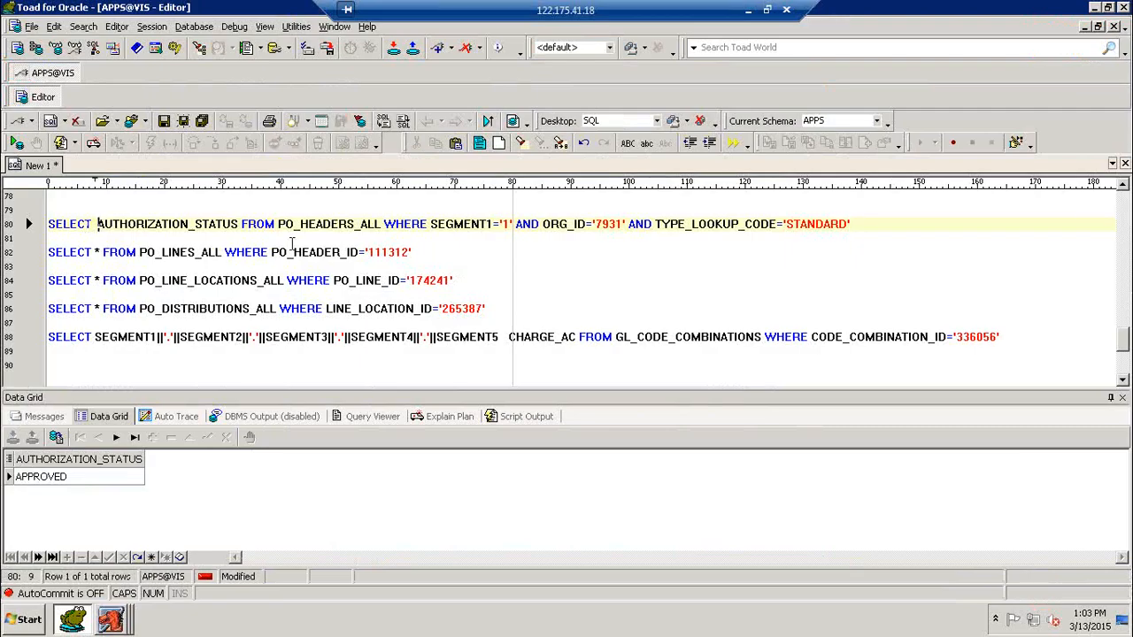
text(INITCAP)
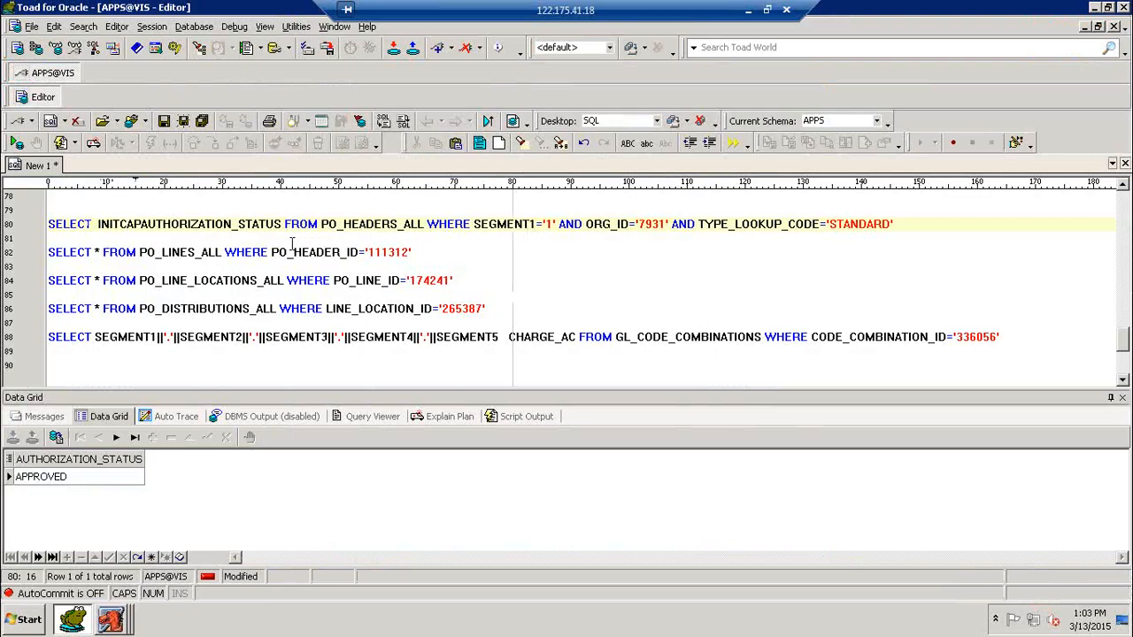
text(()
key(Right)
key(Right)
key(Right)
key(Right)
key(Right)
key(Right)
key(Right)
key(Right)
key(Right)
key(Right)
key(Right)
key(Right)
key(Right)
key(Right)
key(Right)
key(Right)
key(Right)
key(Right)
key(Right)
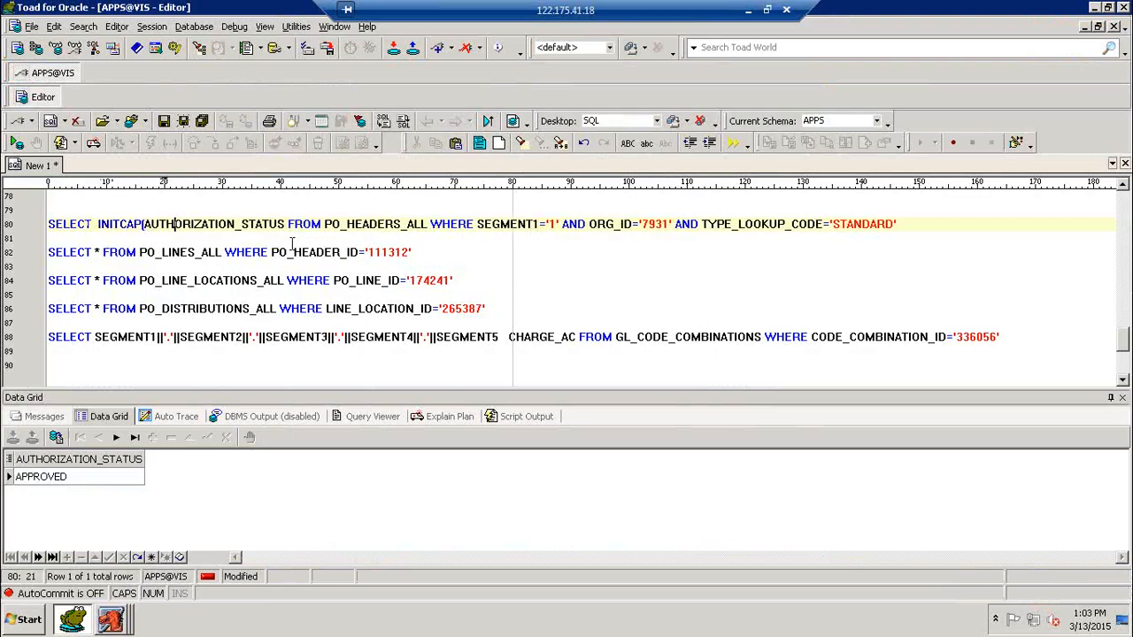
key(Right)
text())
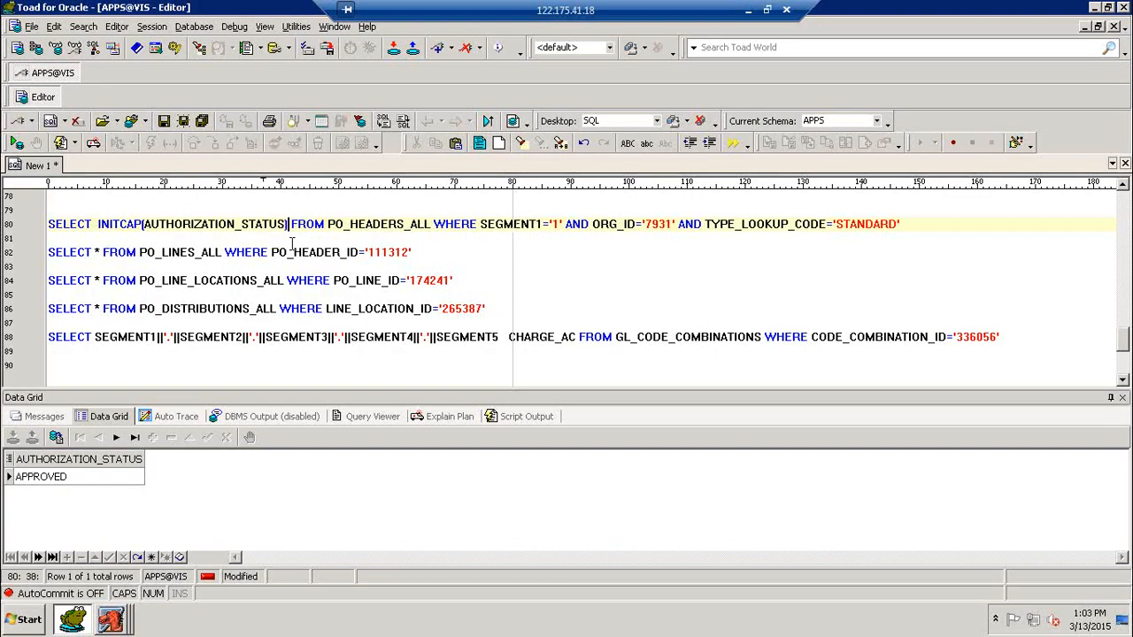
key(F9)
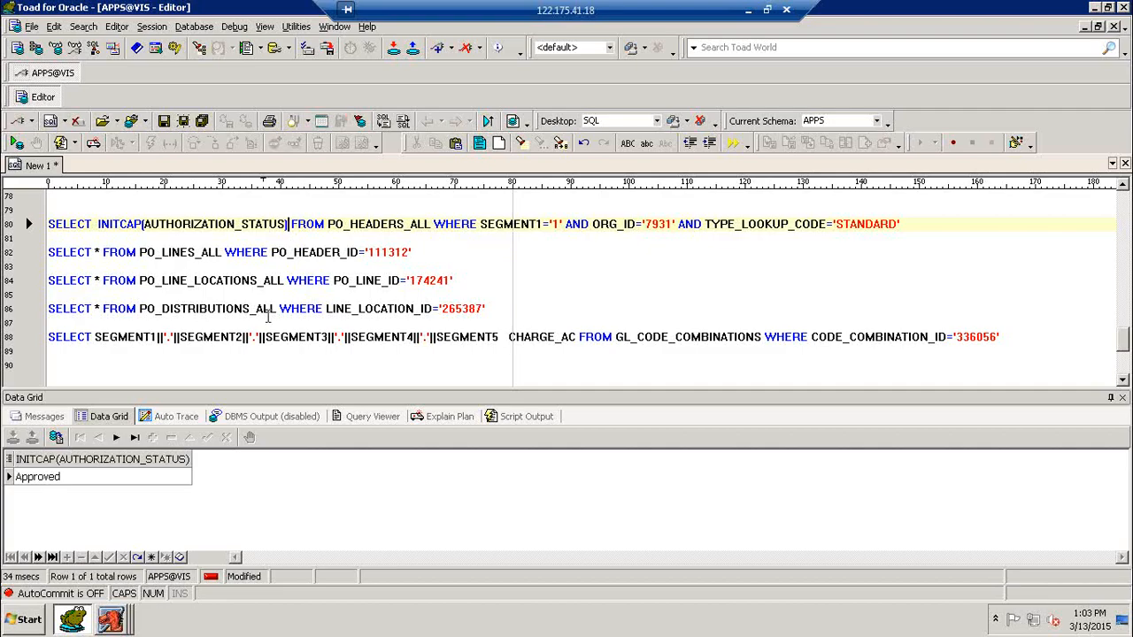
key(super+d)
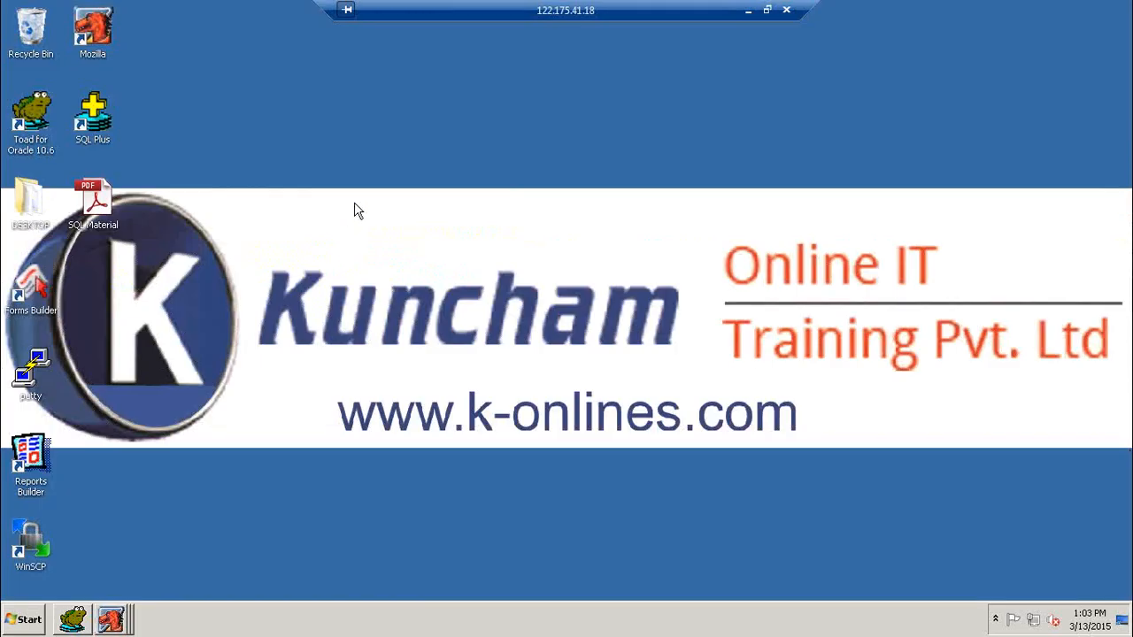
Step: Refresh the local desktop twice from its context menu
right_click(356, 205)
click(386, 242)
right_click(587, 176)
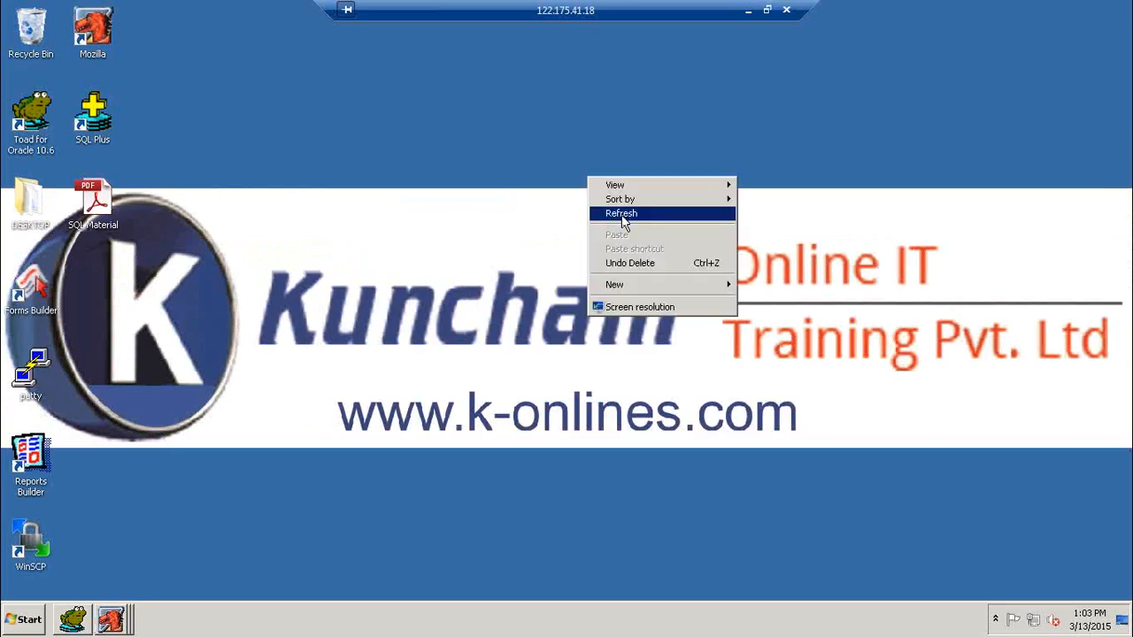
click(621, 215)
Step: Minimise the remote session and show the k-onlines.com tab in Chrome
click(748, 11)
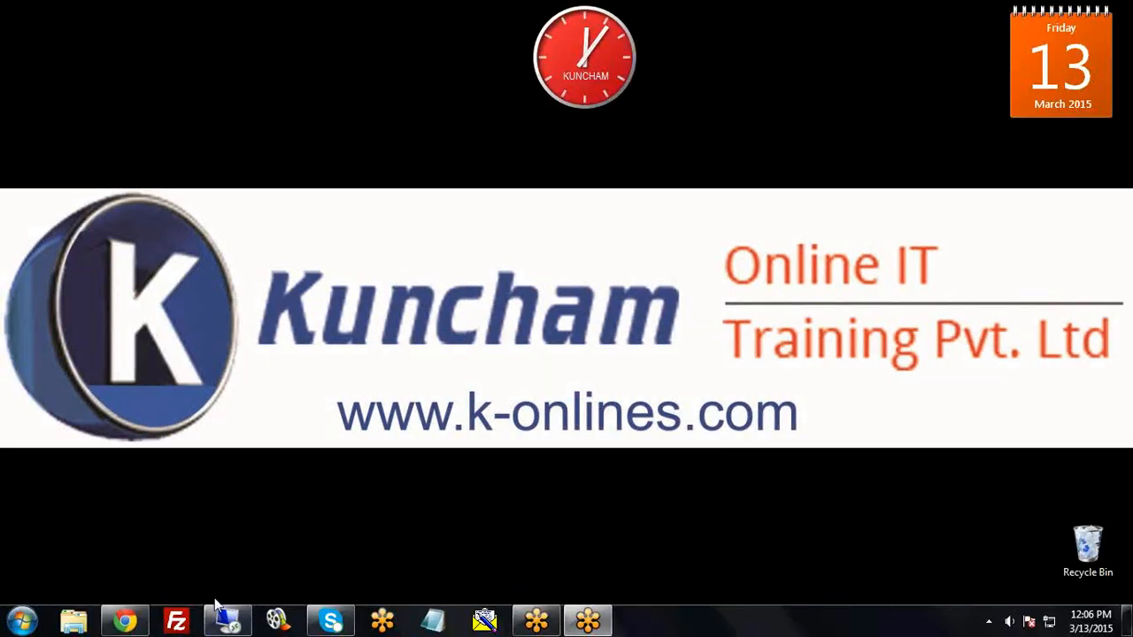
click(124, 621)
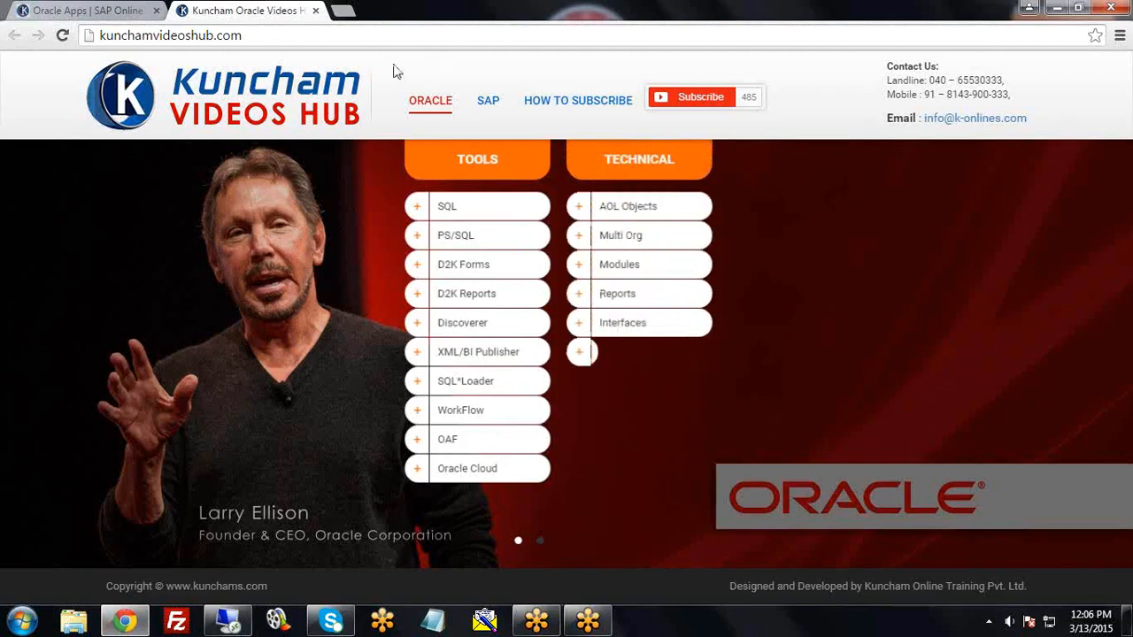
click(100, 18)
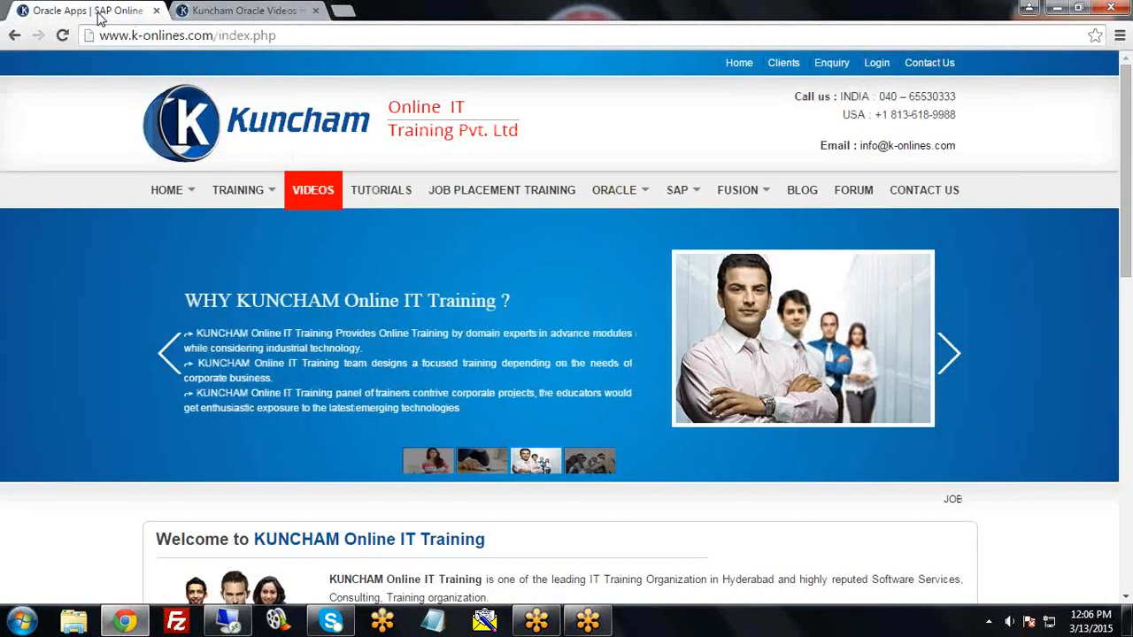